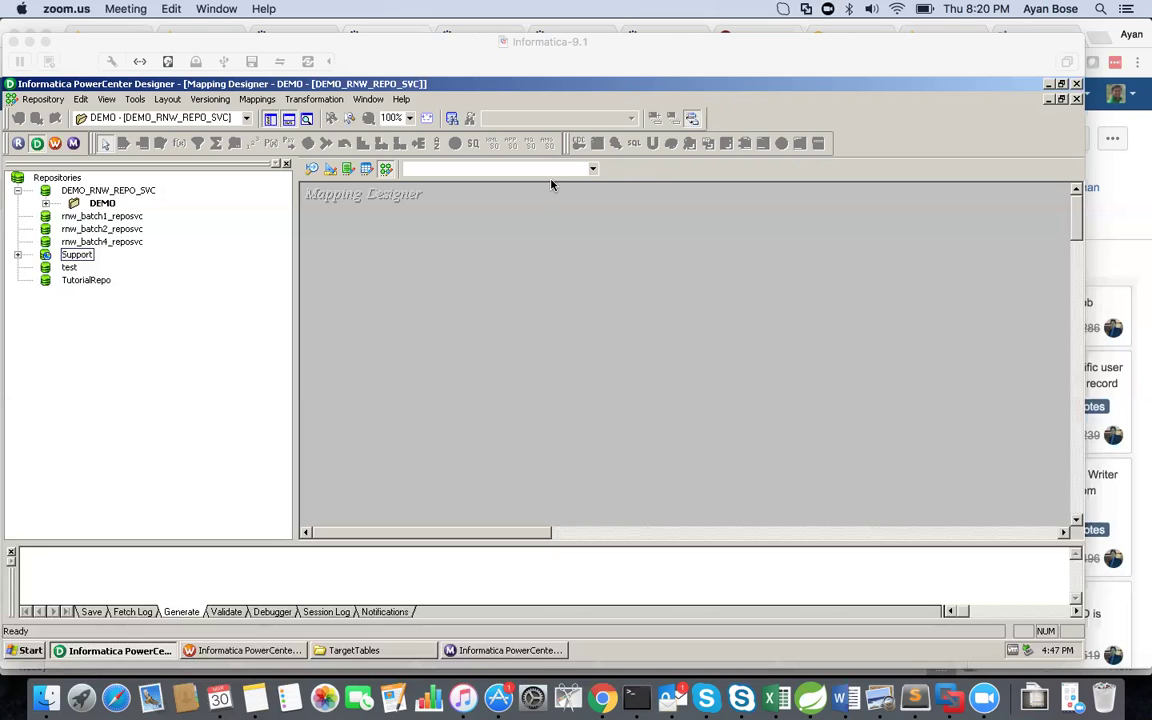
- Show the Source Analyzer and select the EMPLOYEES source definition
{"action": "left_click", "coordinate": [316, 178]}
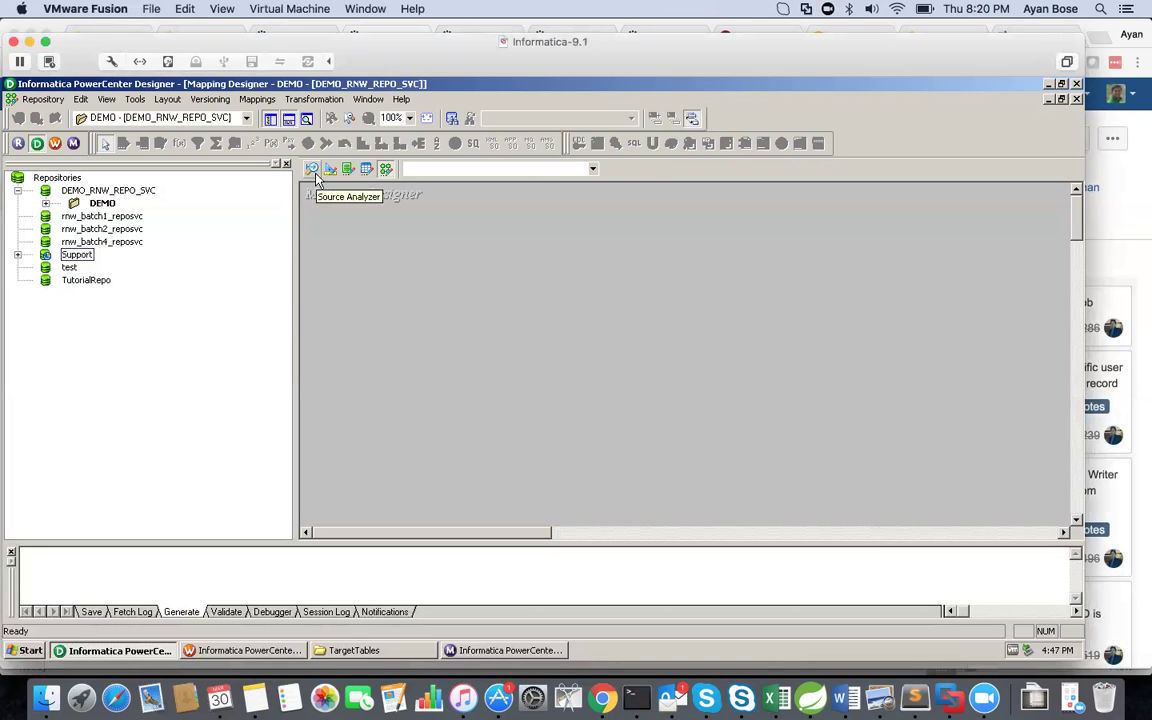
{"action": "left_click", "coordinate": [314, 174]}
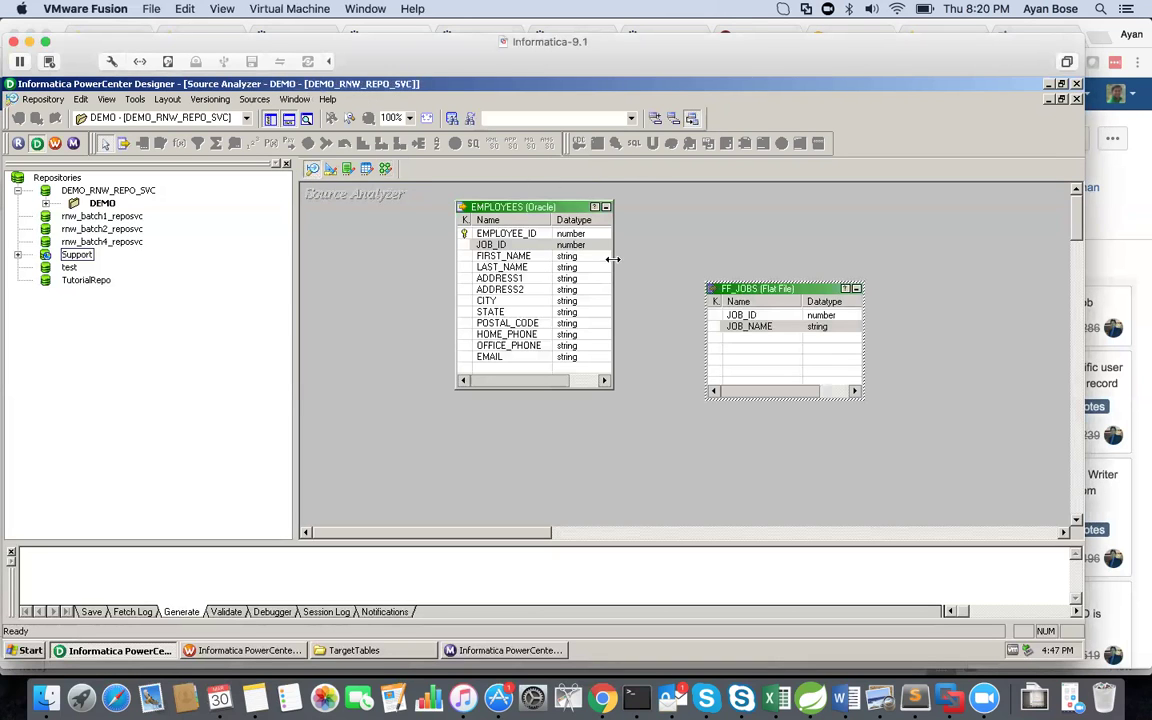
{"action": "left_click", "coordinate": [545, 208]}
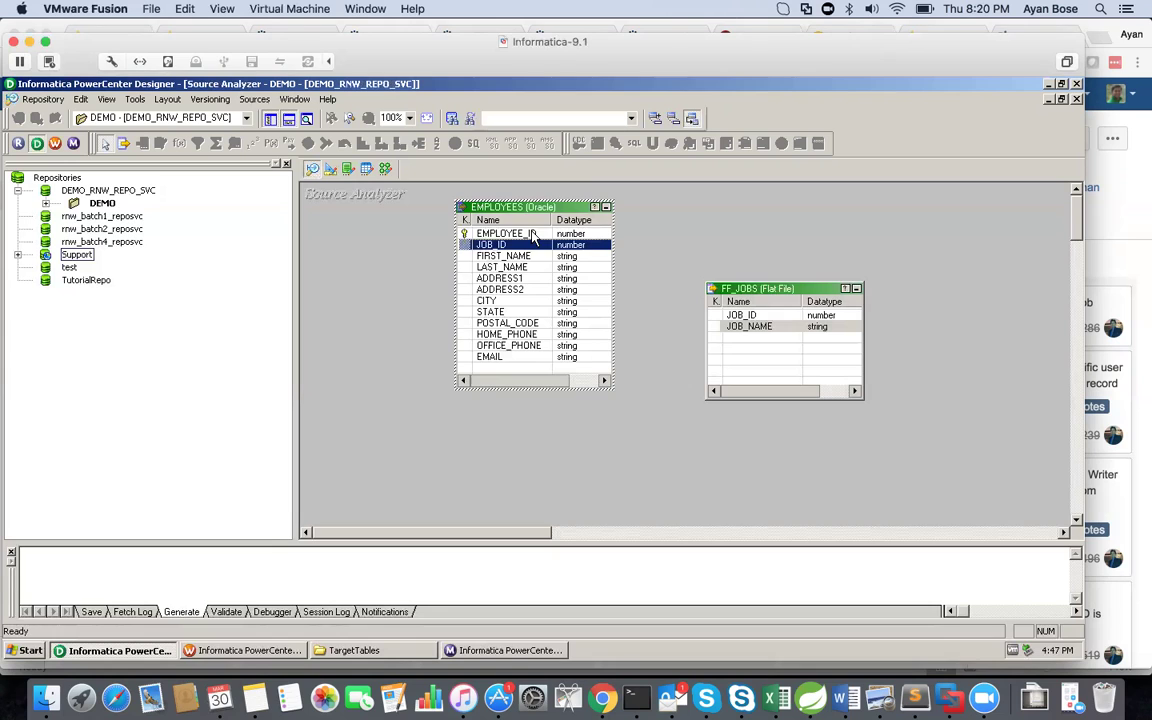
- Browse the Start menu through Programs to Oracle - OraHome92
{"action": "left_click", "coordinate": [30, 651]}
{"action": "mouse_move", "coordinate": [87, 478]}
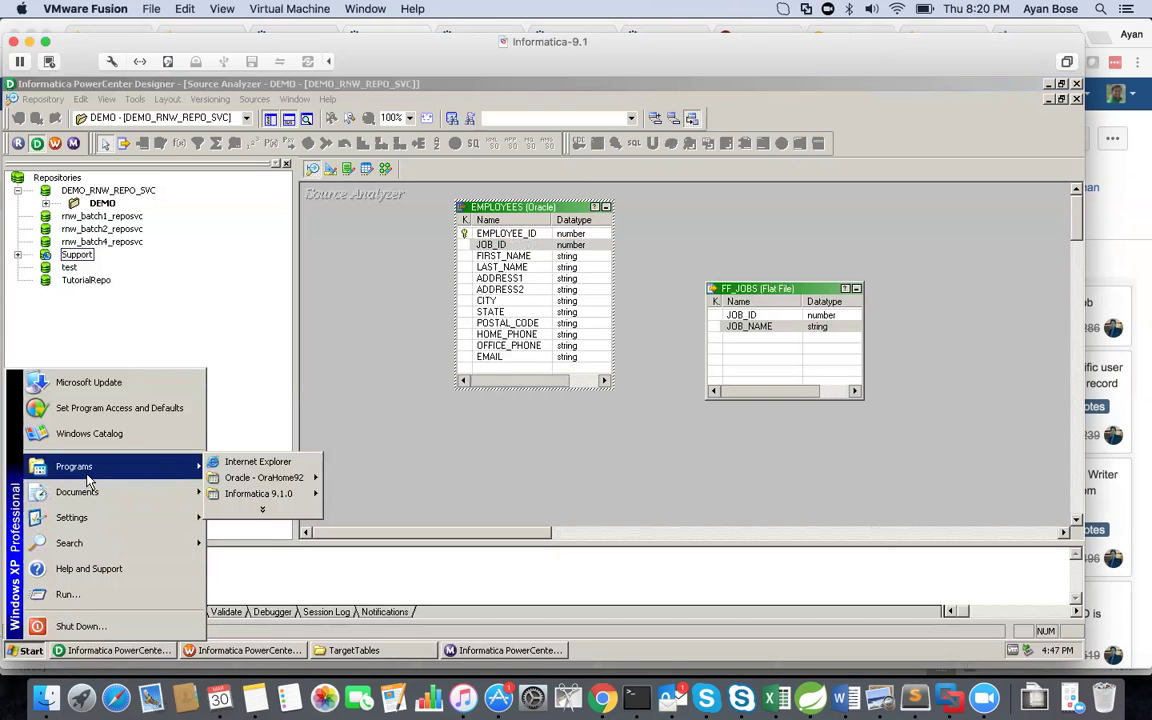
{"action": "mouse_move", "coordinate": [262, 478]}
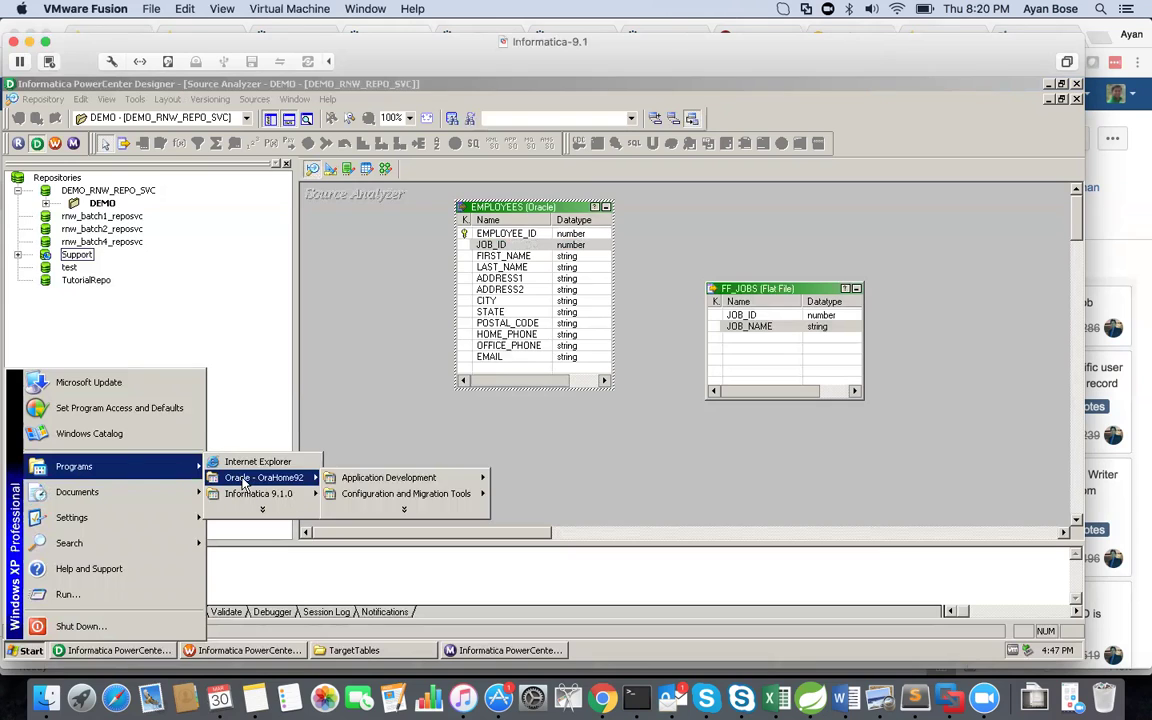
{"action": "mouse_move", "coordinate": [392, 497]}
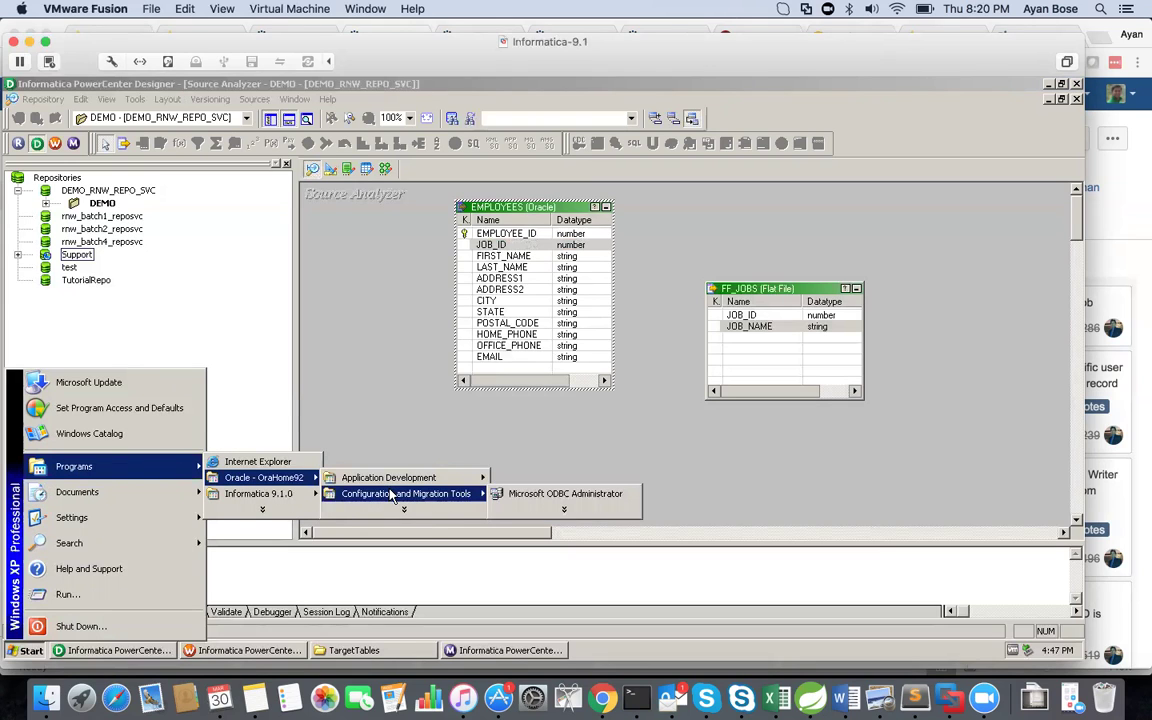
- Log on to SQL*Plus Worksheet's oracle service with the source schema credentials, then return to Designer
{"action": "left_click", "coordinate": [524, 479]}
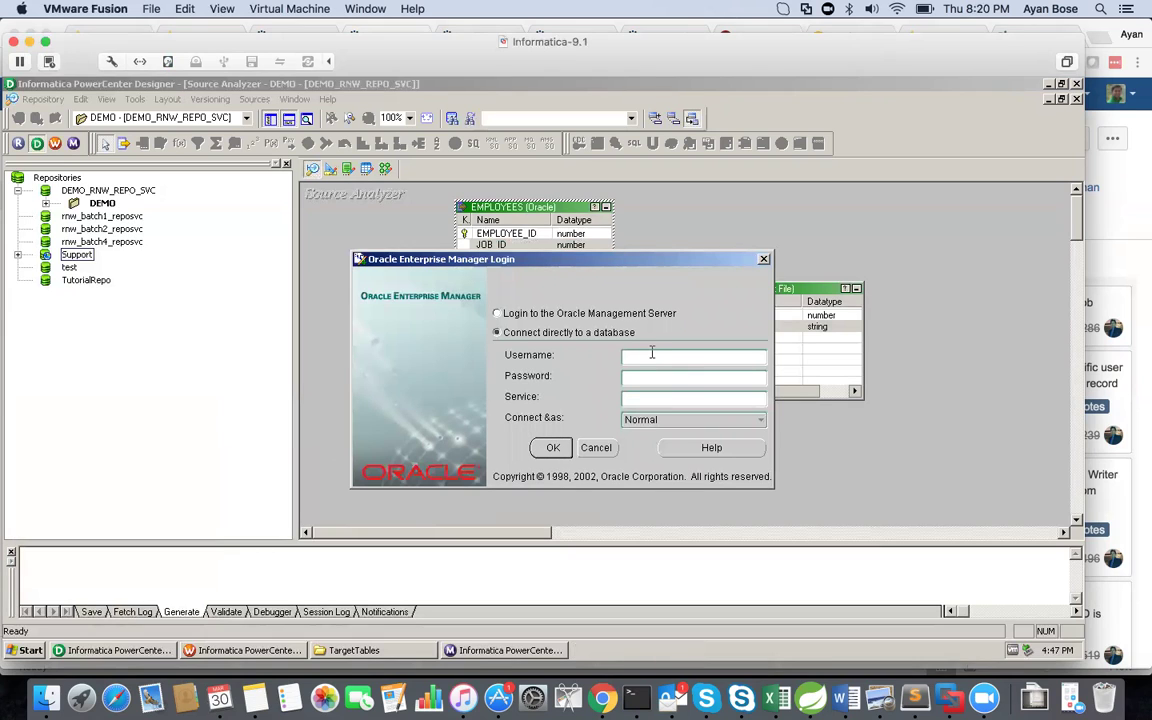
{"action": "type", "text": "src_demo_"}
{"action": "double_click", "coordinate": [651, 350]}
{"action": "type", "text": "rnw_demo_s"}
{"action": "key", "text": "shift+Left"}
{"action": "key", "text": "shift+Left"}
{"action": "key", "text": "shift+Left"}
{"action": "key", "text": "shift+Left"}
{"action": "key", "text": "shift+Left"}
{"action": "key", "text": "shift+Left"}
{"action": "key", "text": "shift+Left"}
{"action": "key", "text": "shift+Left"}
{"action": "key", "text": "shift+Left"}
{"action": "key", "text": "shift+Left"}
{"action": "key", "text": "shift+Left"}
{"action": "key", "text": "Tab"}
{"action": "key", "text": "ctrl+v"}
{"action": "key", "text": "Tab"}
{"action": "type", "text": "oracle"}
{"action": "key", "text": "Return"}
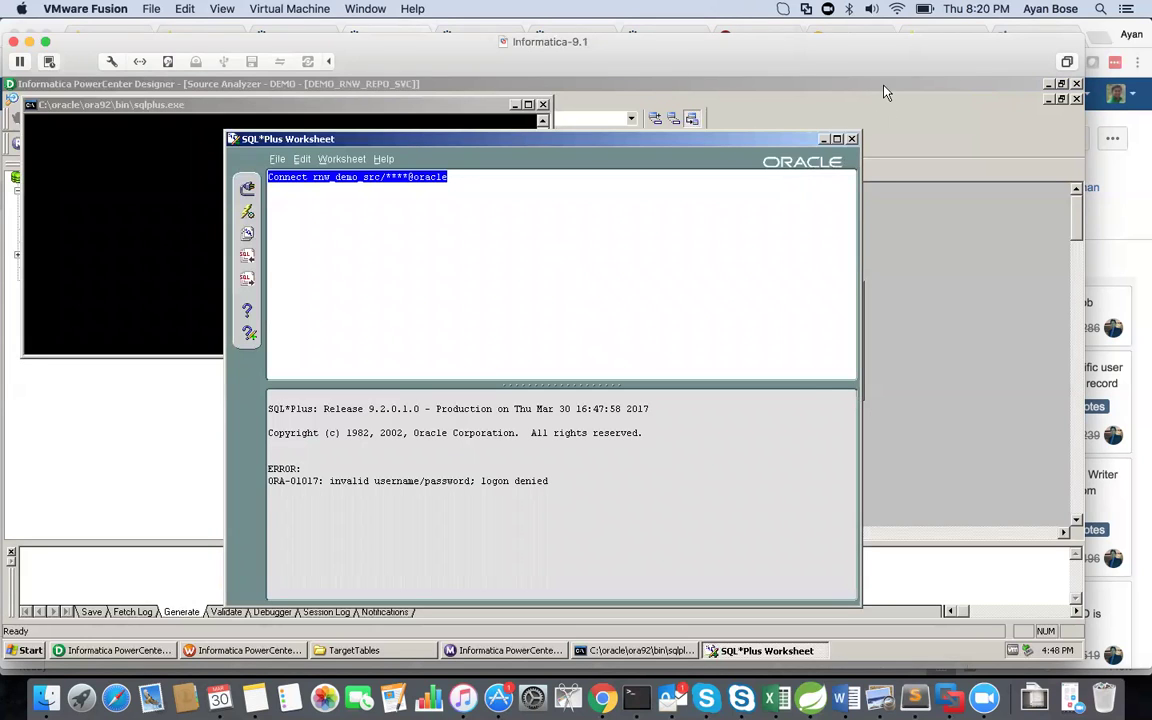
{"action": "left_click", "coordinate": [795, 79]}
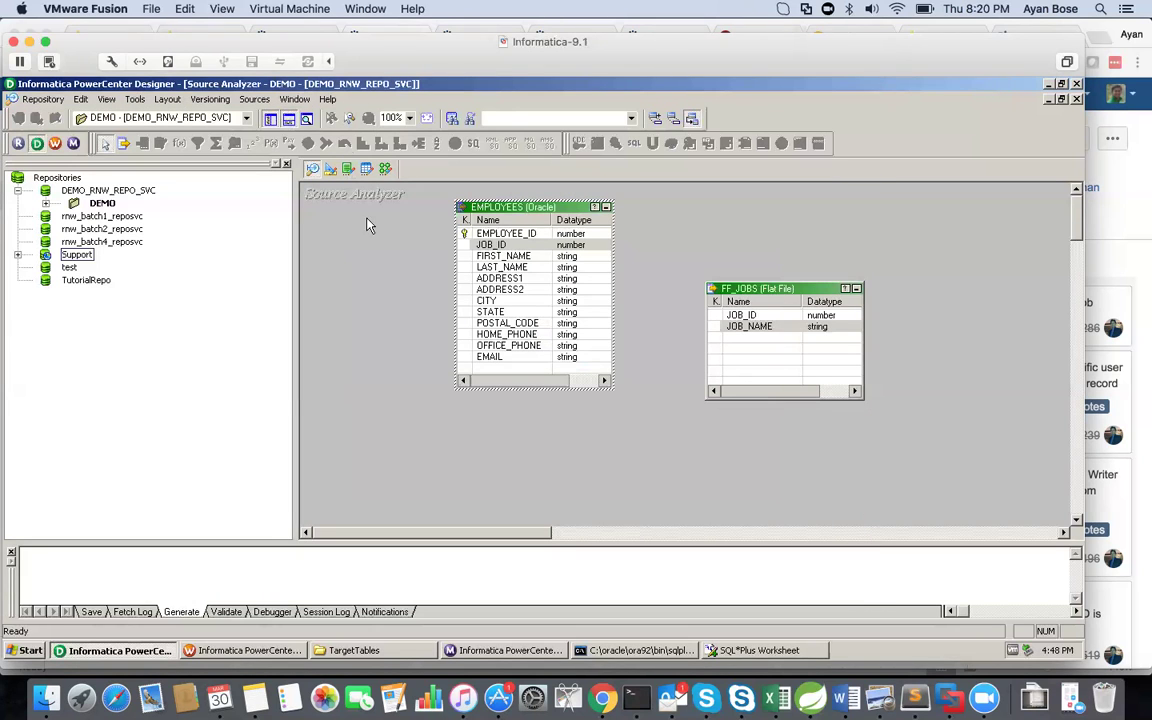
- Check the s_m_joiner_trans_example session's connection properties in Workflow Manager, then return to SQL*Plus Worksheet
{"action": "left_click", "coordinate": [265, 648]}
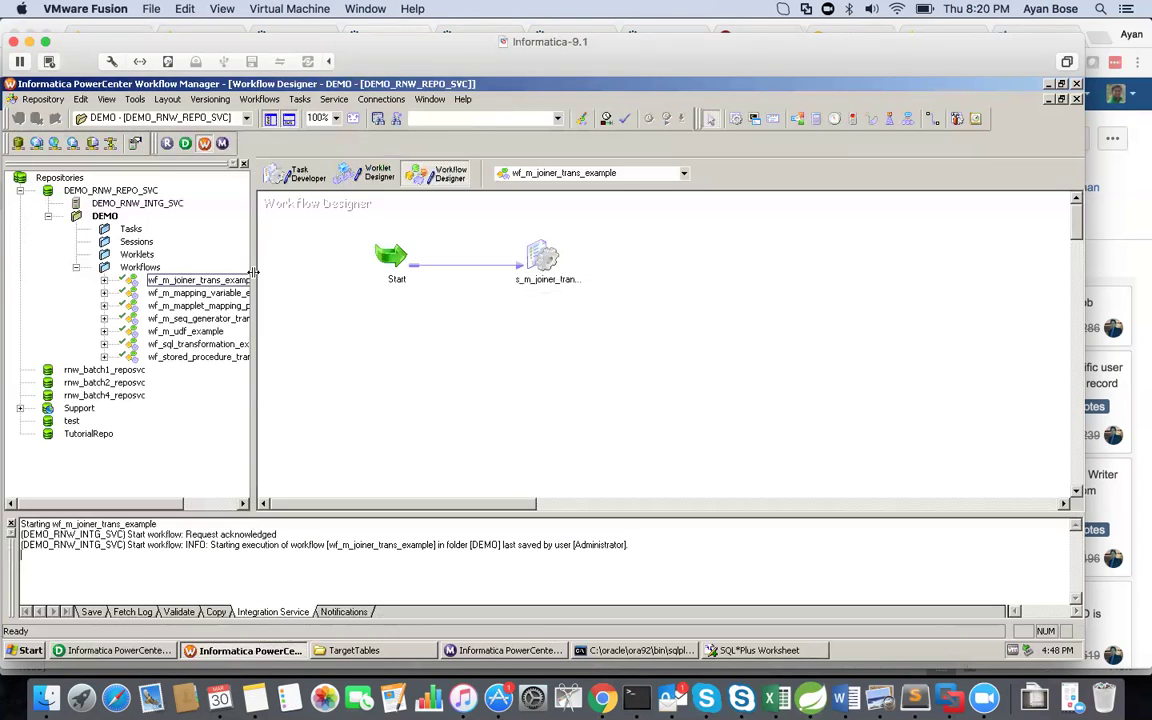
{"action": "double_click", "coordinate": [528, 260]}
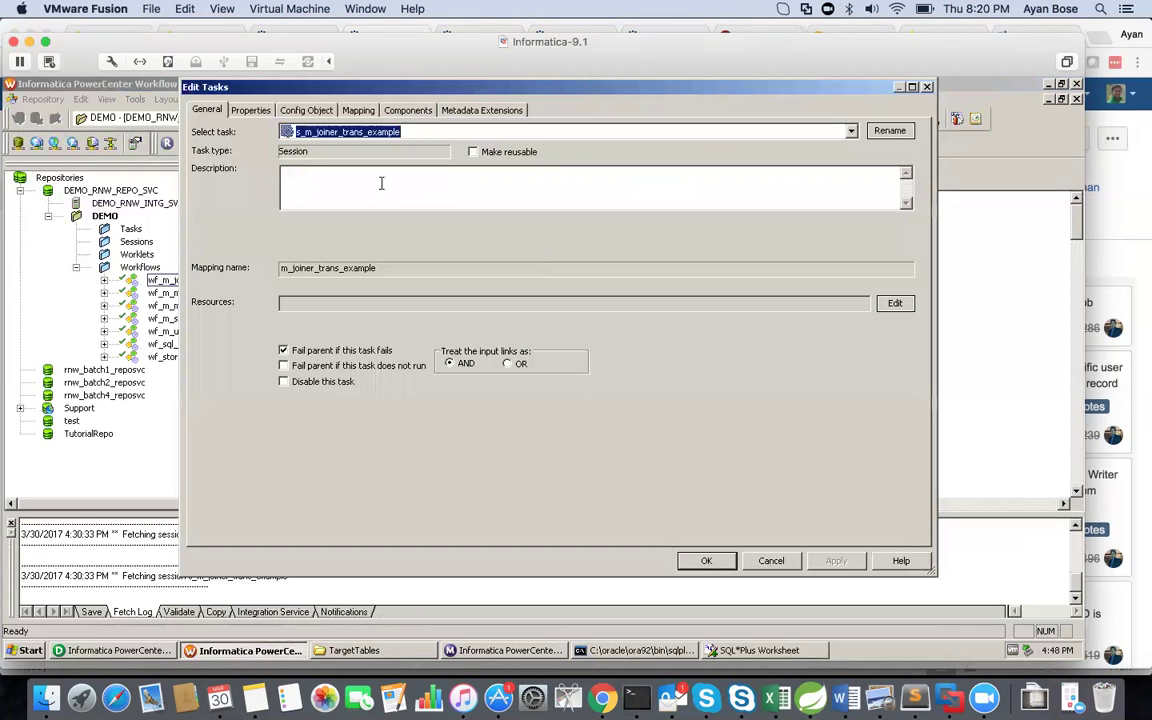
{"action": "left_click", "coordinate": [268, 110]}
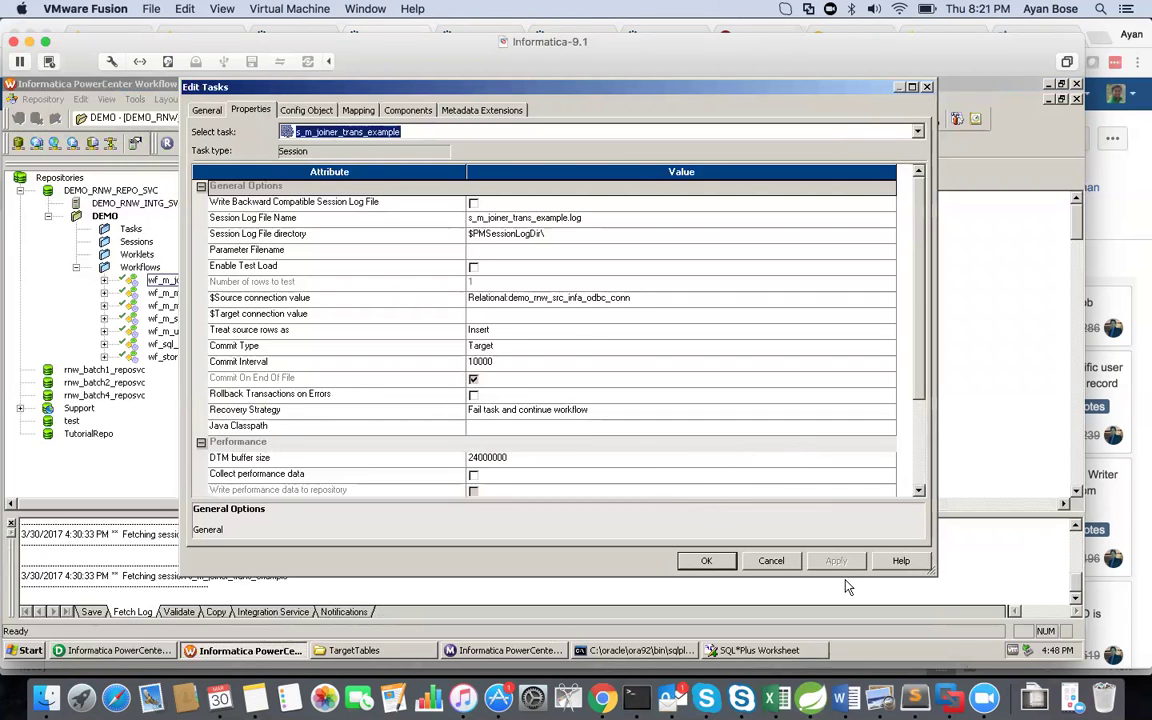
{"action": "left_click", "coordinate": [771, 561]}
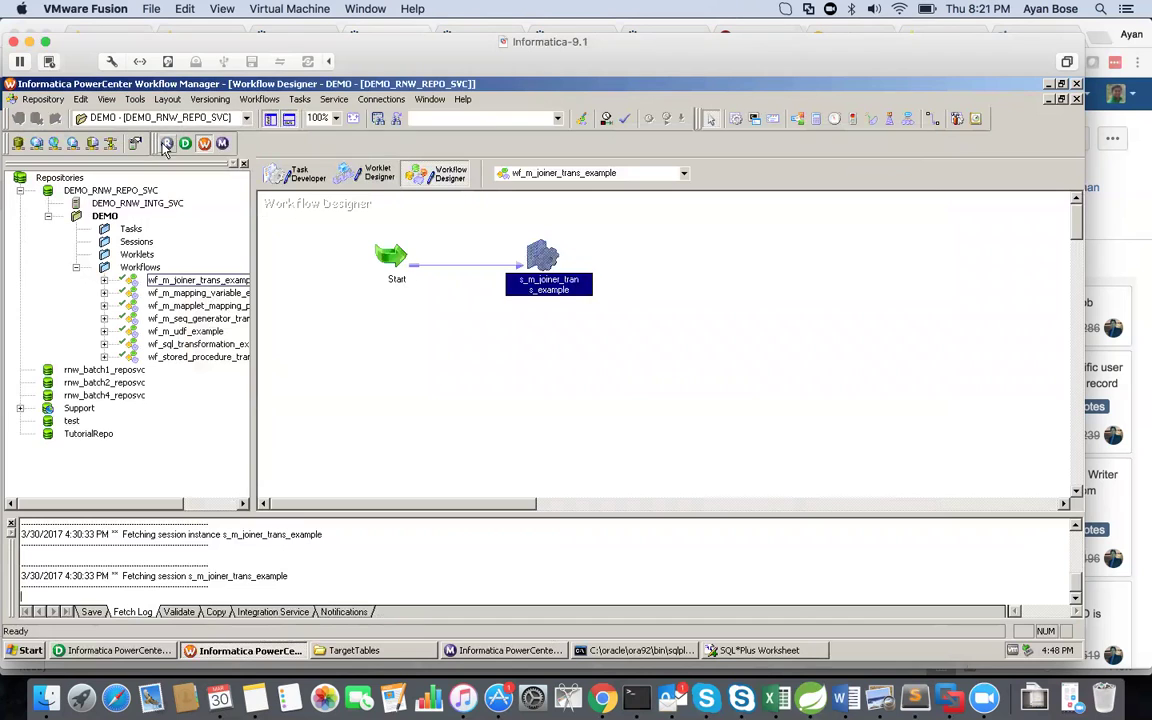
{"action": "left_click", "coordinate": [722, 651]}
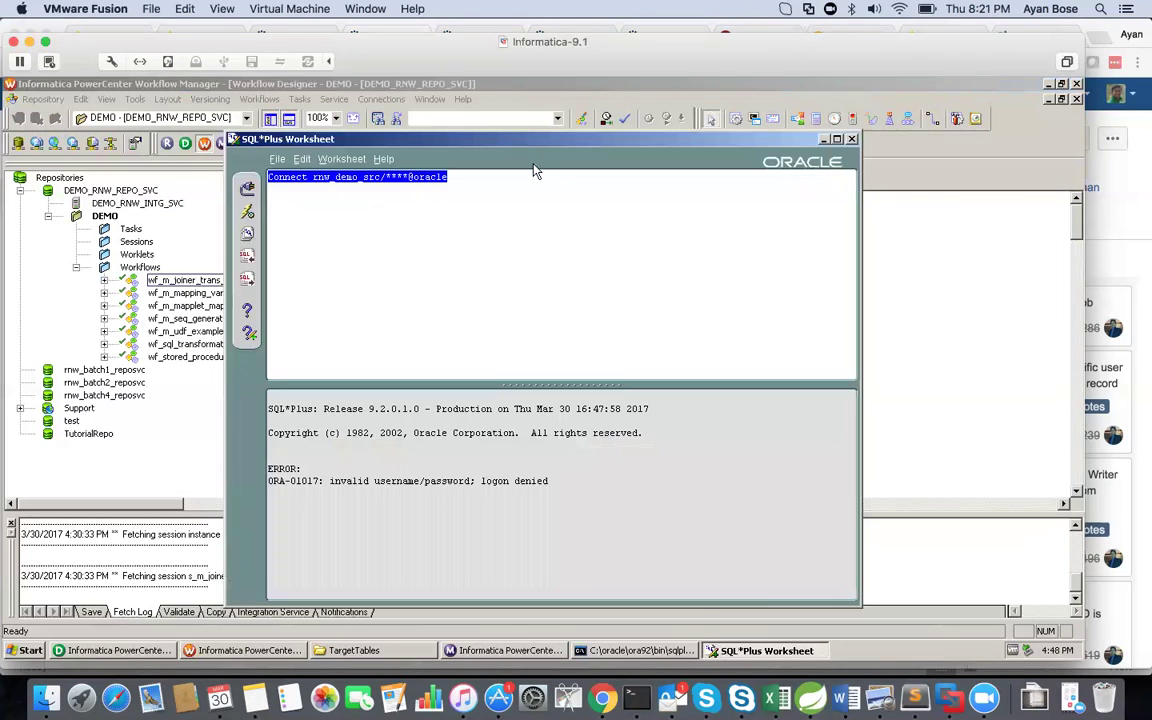
- Correct the username and password on the Connect line and execute it
{"action": "left_click", "coordinate": [313, 176]}
{"action": "left_click_drag", "start_coordinate": [313, 176], "coordinate": [331, 176]}
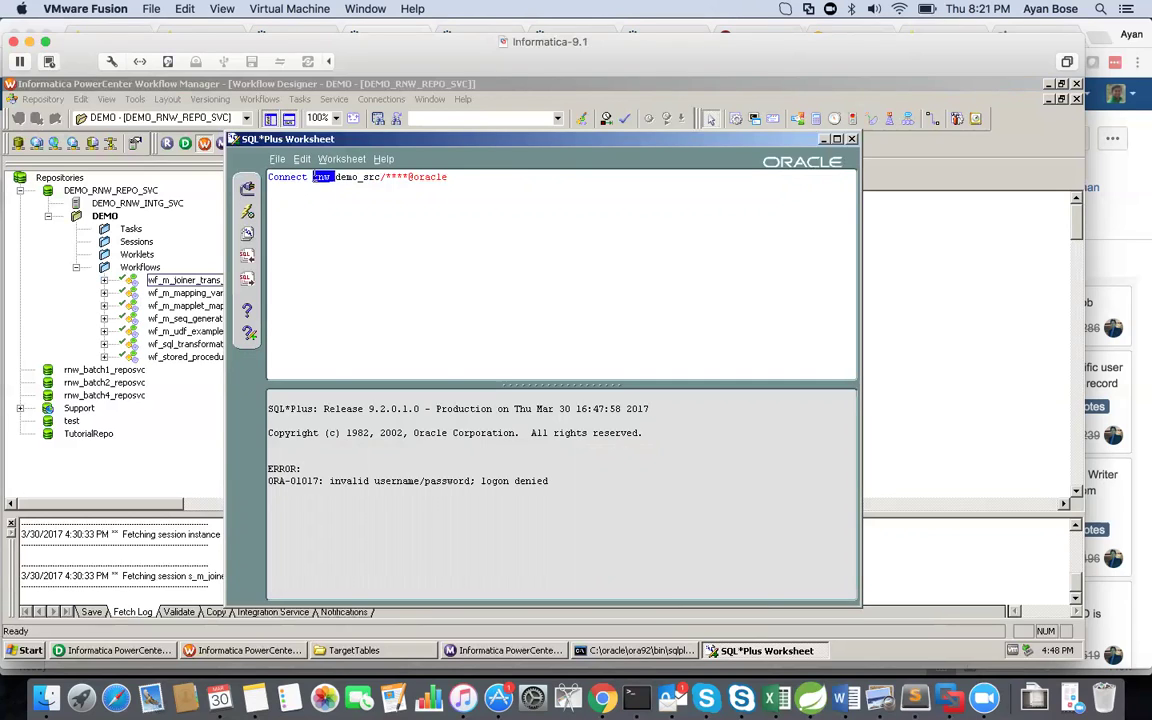
{"action": "key", "text": "BackSpace"}
{"action": "type", "text": "rnw_"}
{"action": "key", "text": "shift+Left"}
{"action": "key", "text": "shift+Left"}
{"action": "key", "text": "shift+Left"}
{"action": "key", "text": "shift+Left"}
{"action": "key", "text": "shift+Left"}
{"action": "key", "text": "shift+Left"}
{"action": "key", "text": "shift+Left"}
{"action": "key", "text": "shift+Left"}
{"action": "key", "text": "shift+Left"}
{"action": "key", "text": "Right"}
{"action": "key", "text": "shift+Right"}
{"action": "key", "text": "shift+Right"}
{"action": "key", "text": "shift+Right"}
{"action": "key", "text": "ctrl+v"}
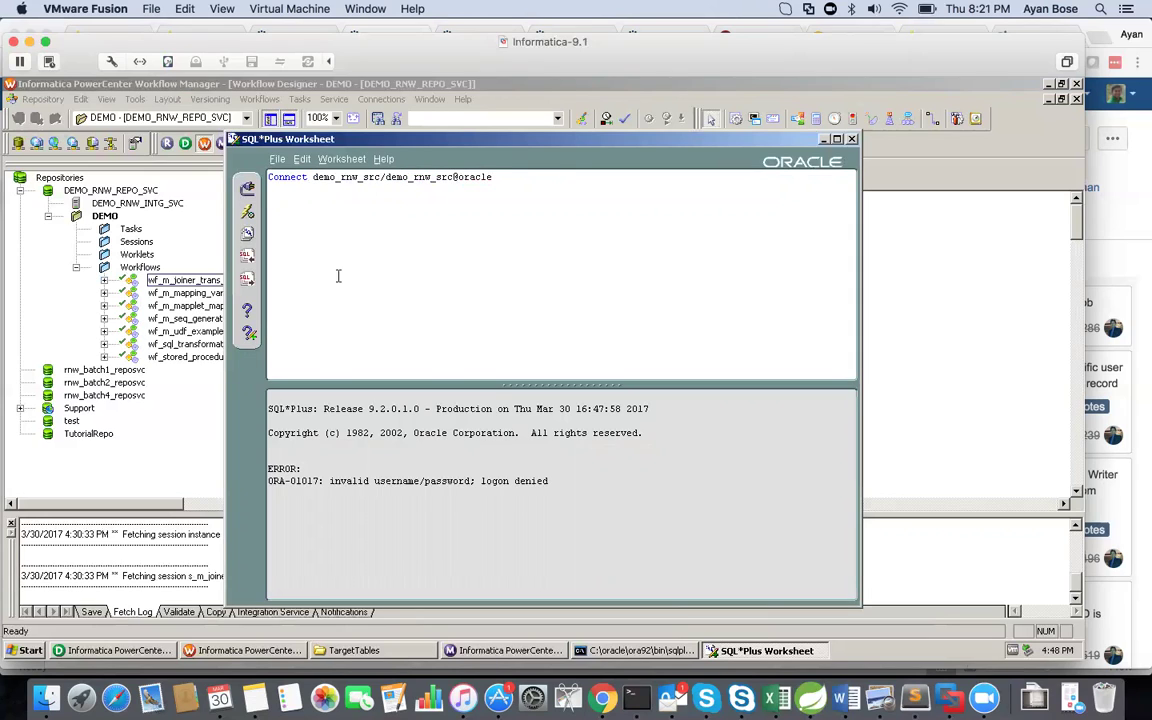
{"action": "left_click", "coordinate": [250, 213]}
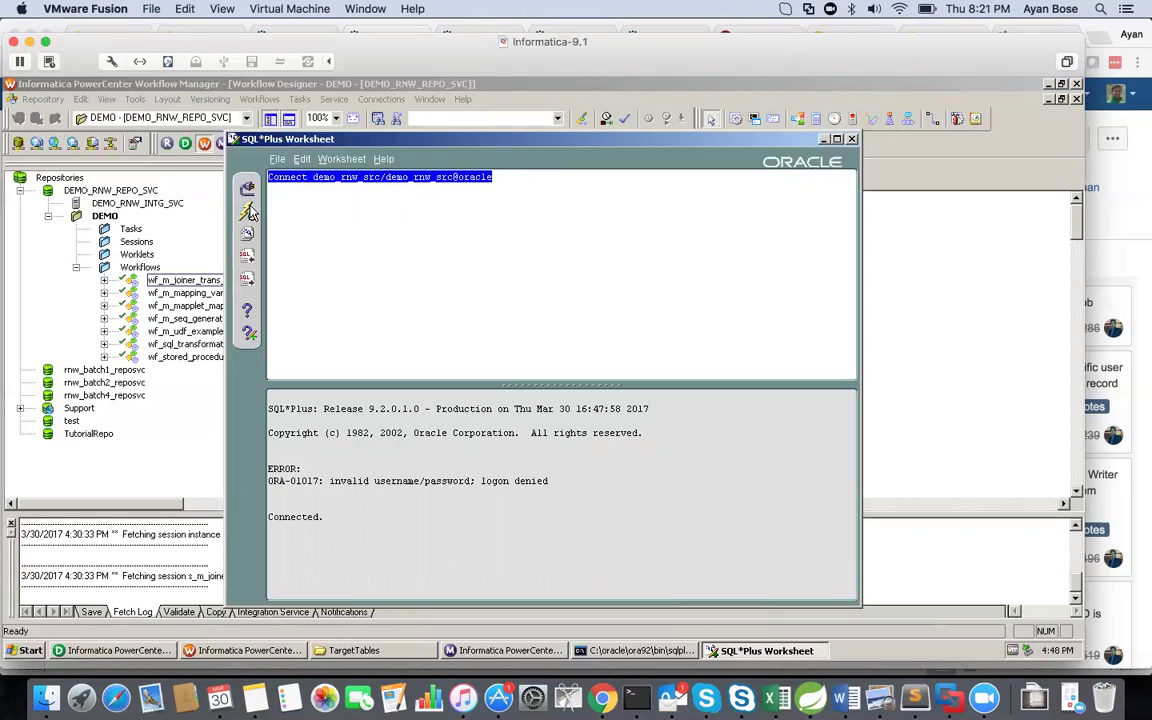
- Run 'select * from employees', review the 12 returned rows, and minimize the worksheet
{"action": "left_click", "coordinate": [410, 215]}
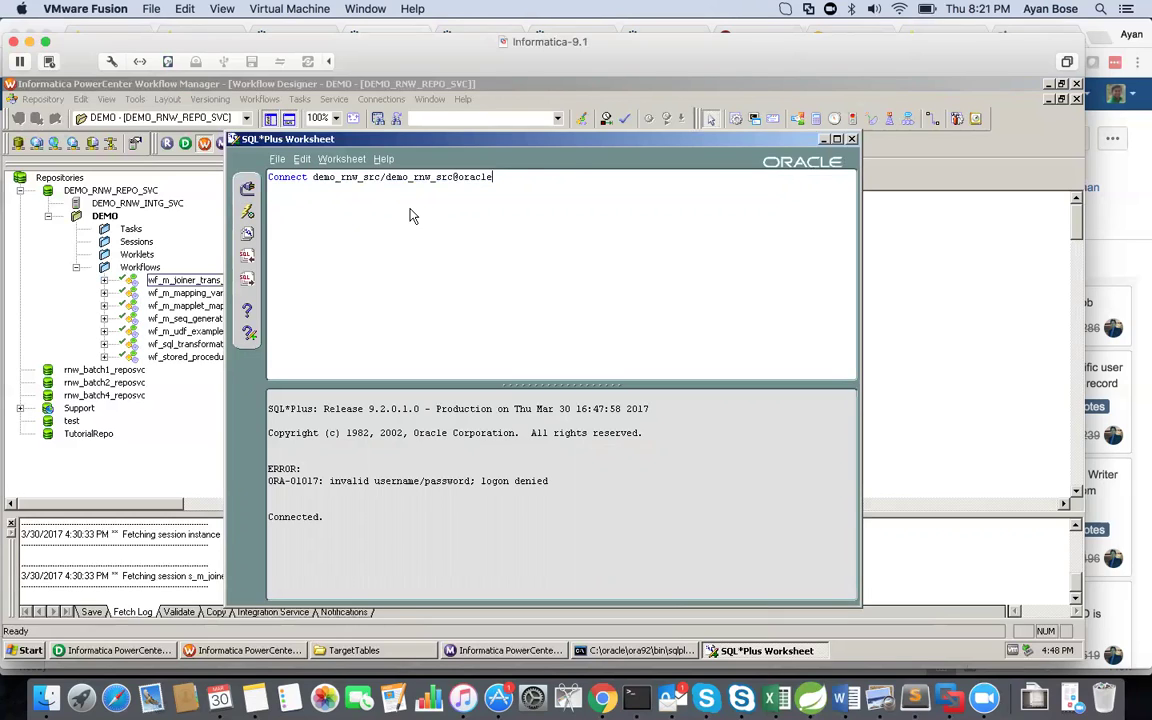
{"action": "type", "text": "select * from employees;"}
{"action": "left_click", "coordinate": [247, 212]}
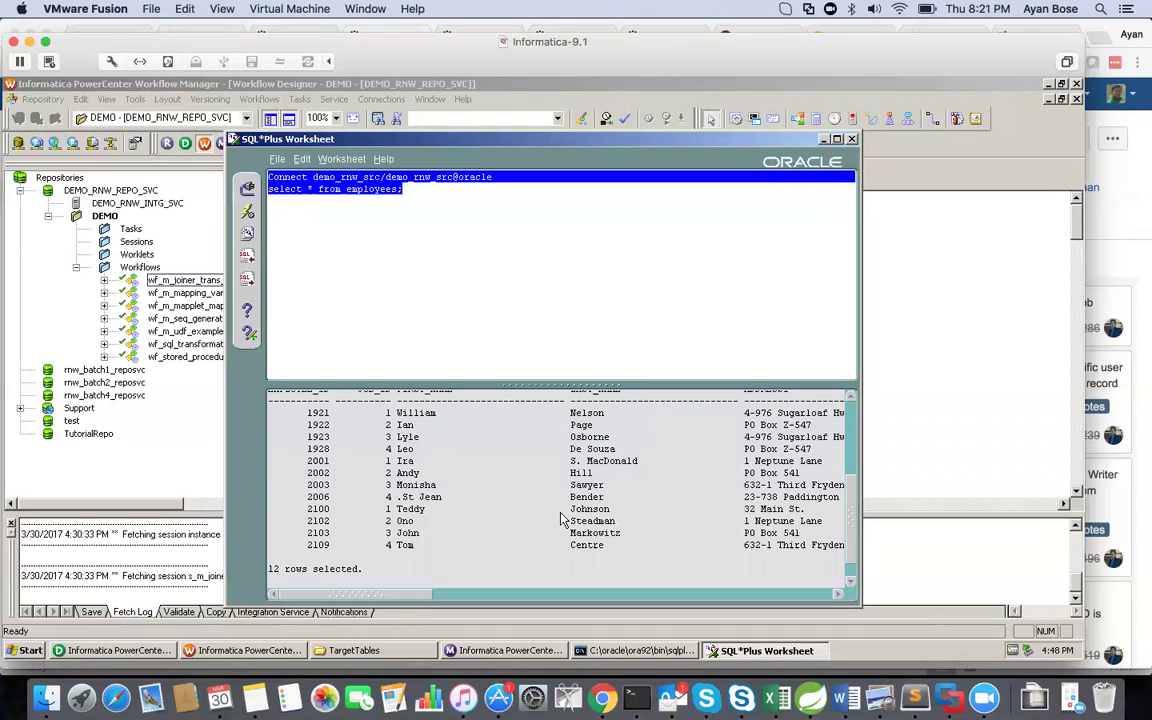
{"action": "left_click_drag", "start_coordinate": [852, 482], "coordinate": [850, 470]}
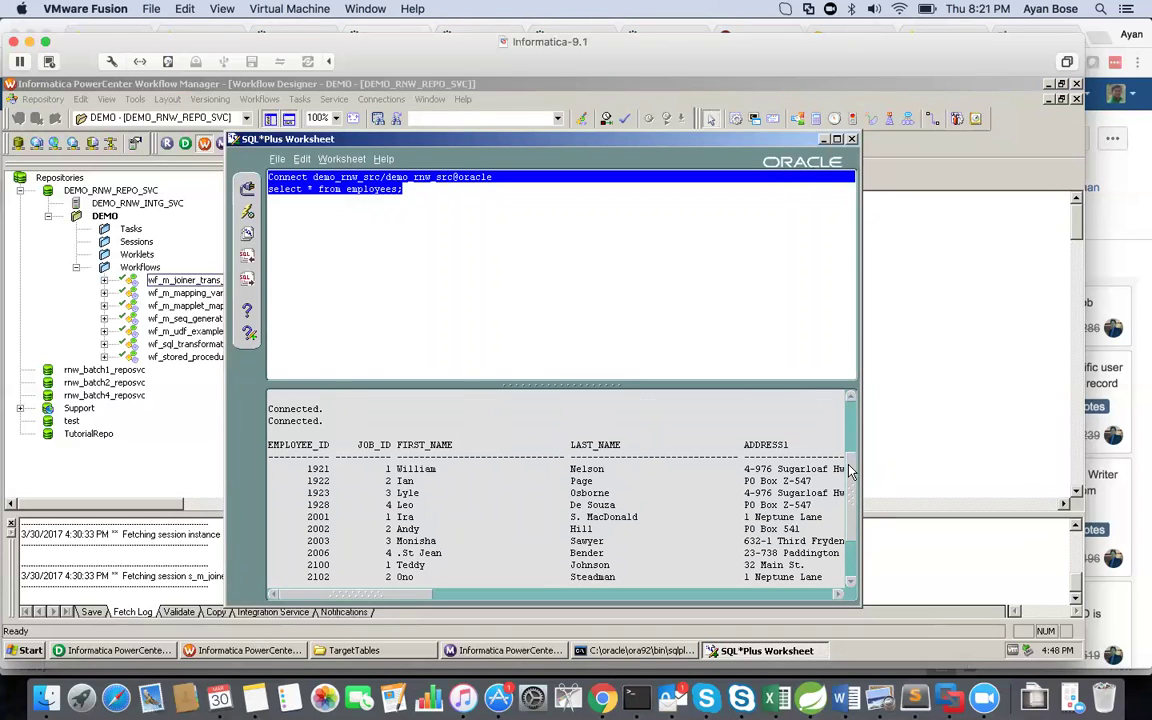
{"action": "scroll", "coordinate": [765, 430], "scroll_direction": "down", "scroll_amount": 1}
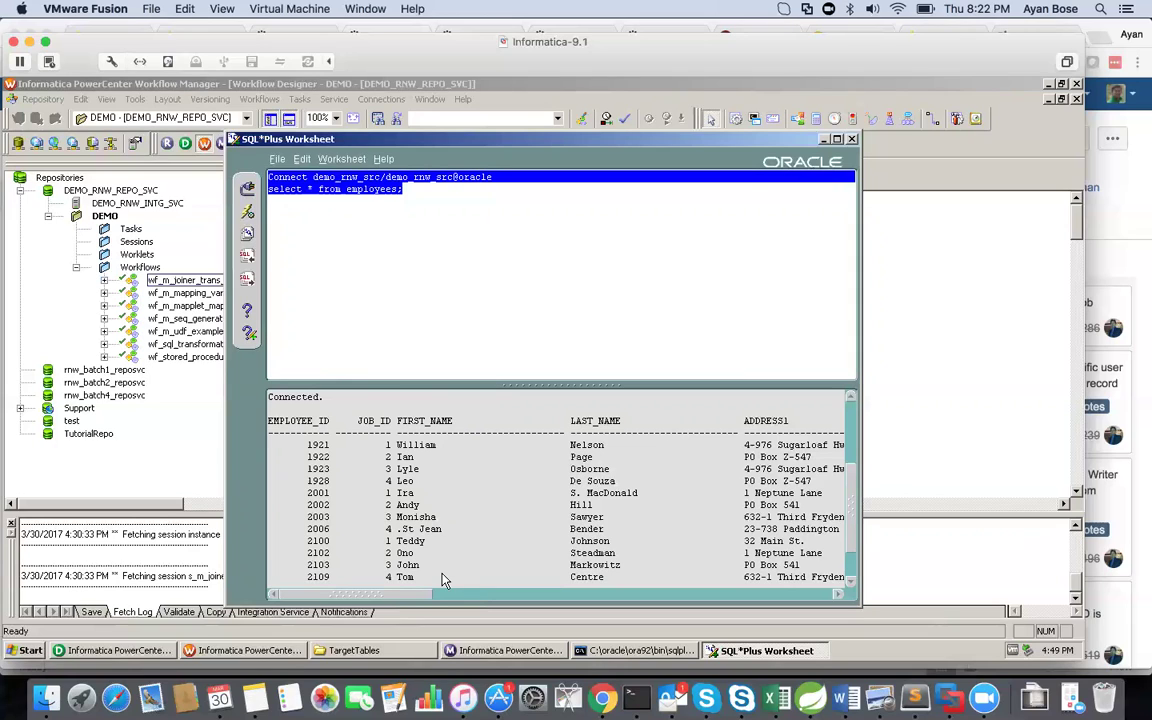
{"action": "left_click", "coordinate": [826, 144]}
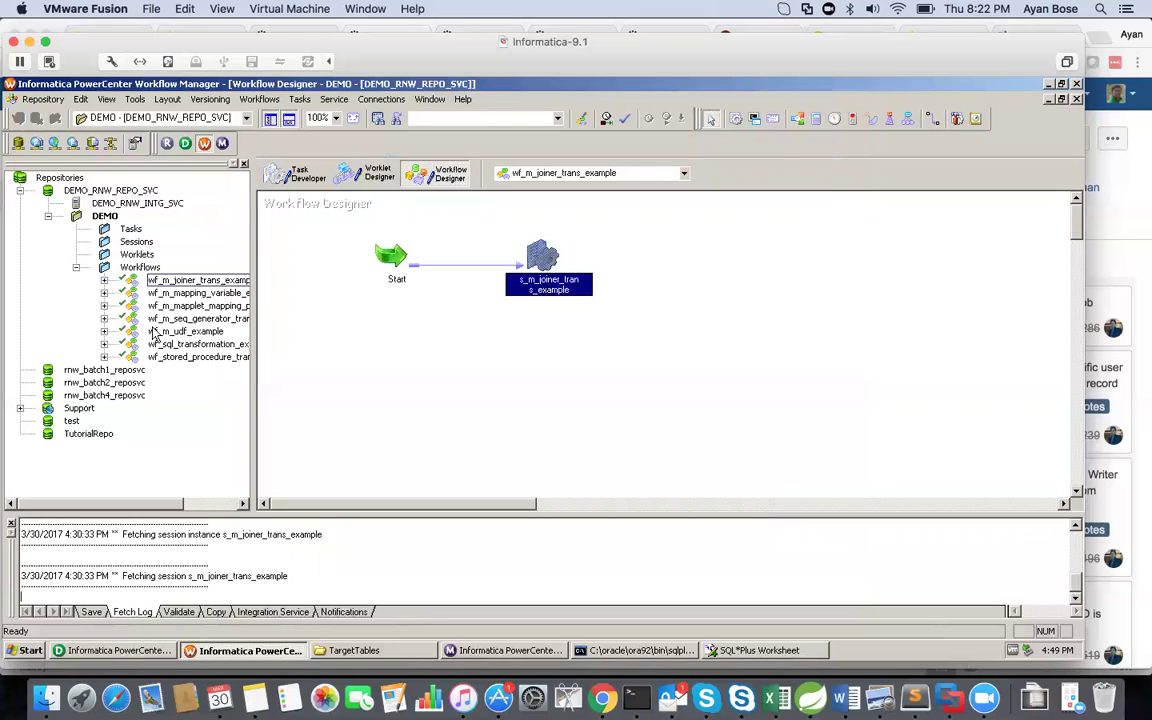
- In the Mapping Designer, create an empty mapping named m_sorter_transformation_example
{"action": "left_click", "coordinate": [118, 650]}
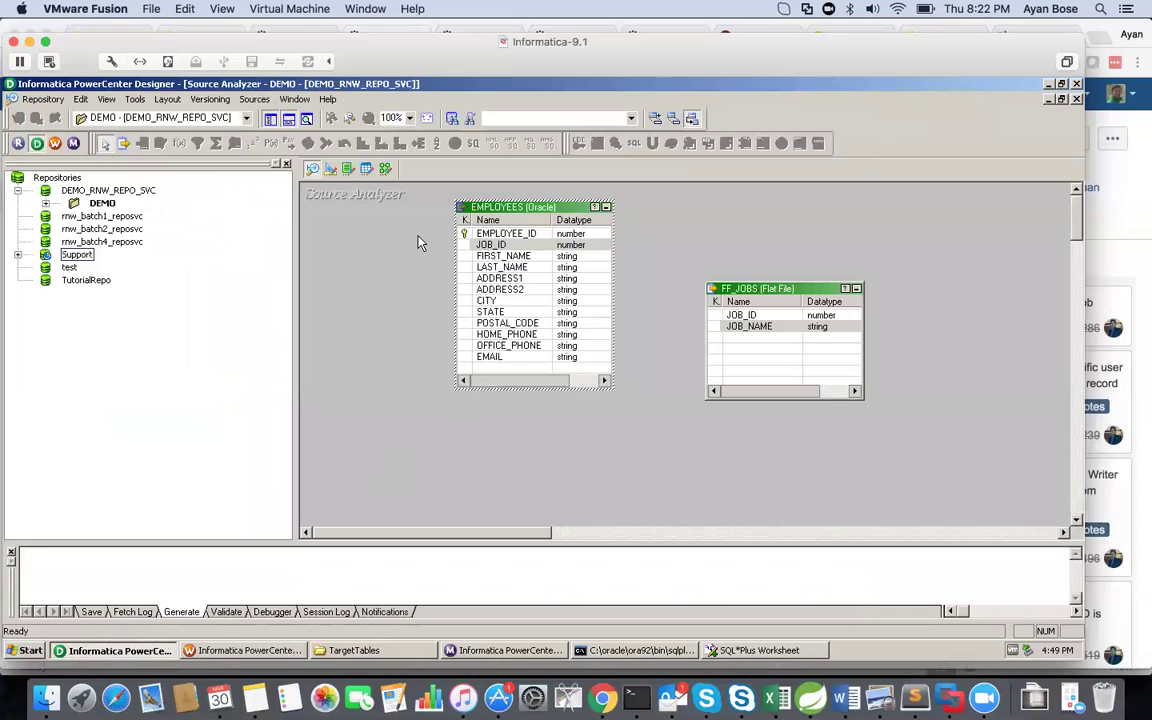
{"action": "left_click", "coordinate": [385, 168]}
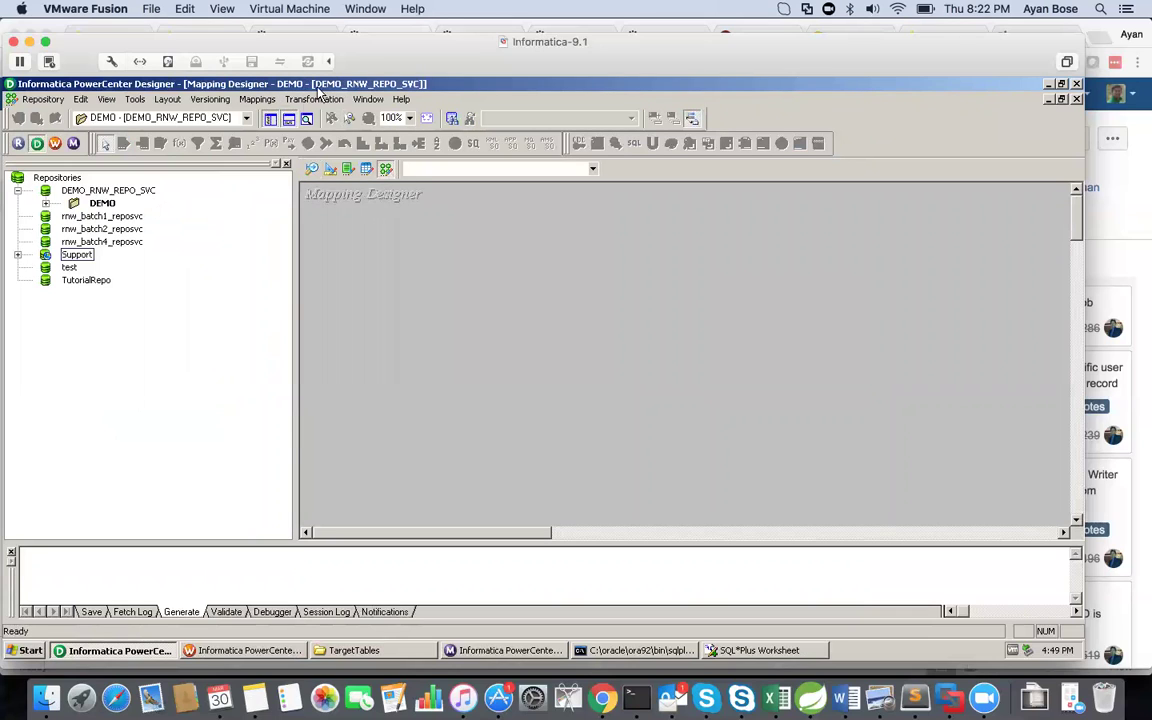
{"action": "left_click", "coordinate": [257, 99]}
{"action": "left_click", "coordinate": [270, 120]}
{"action": "type", "text": "m_sorter_"}
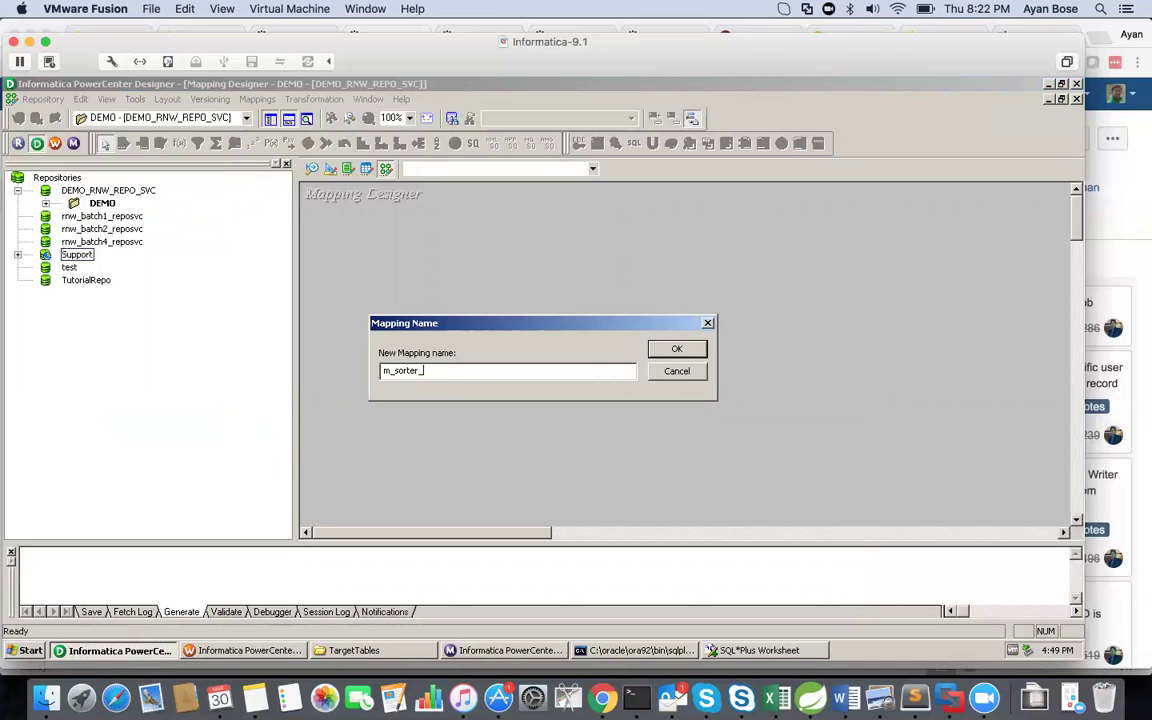
{"action": "type", "text": "transformation_example"}
{"action": "key", "text": "Return"}
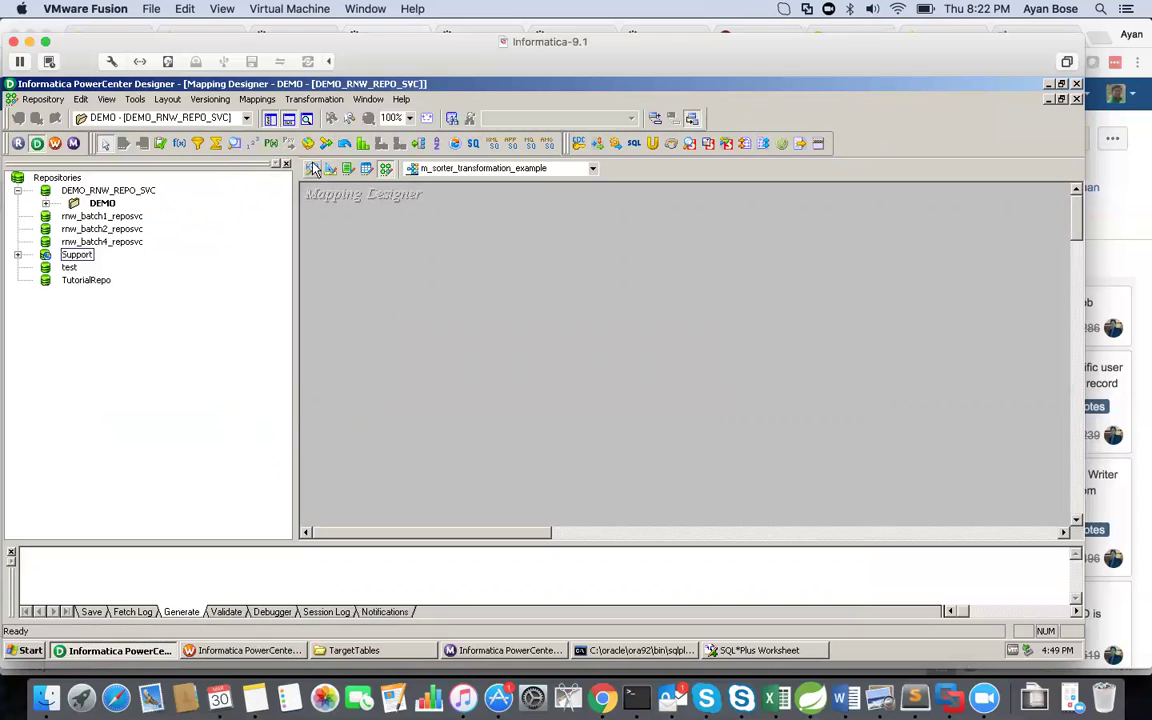
- Drop the EMPLOYEES source from the DEMO folder onto the canvas and arrange EMPLOYEES and SQ_EMPLOYEES
{"action": "left_click", "coordinate": [47, 204]}
{"action": "left_click_drag", "start_coordinate": [180, 252], "coordinate": [399, 291]}
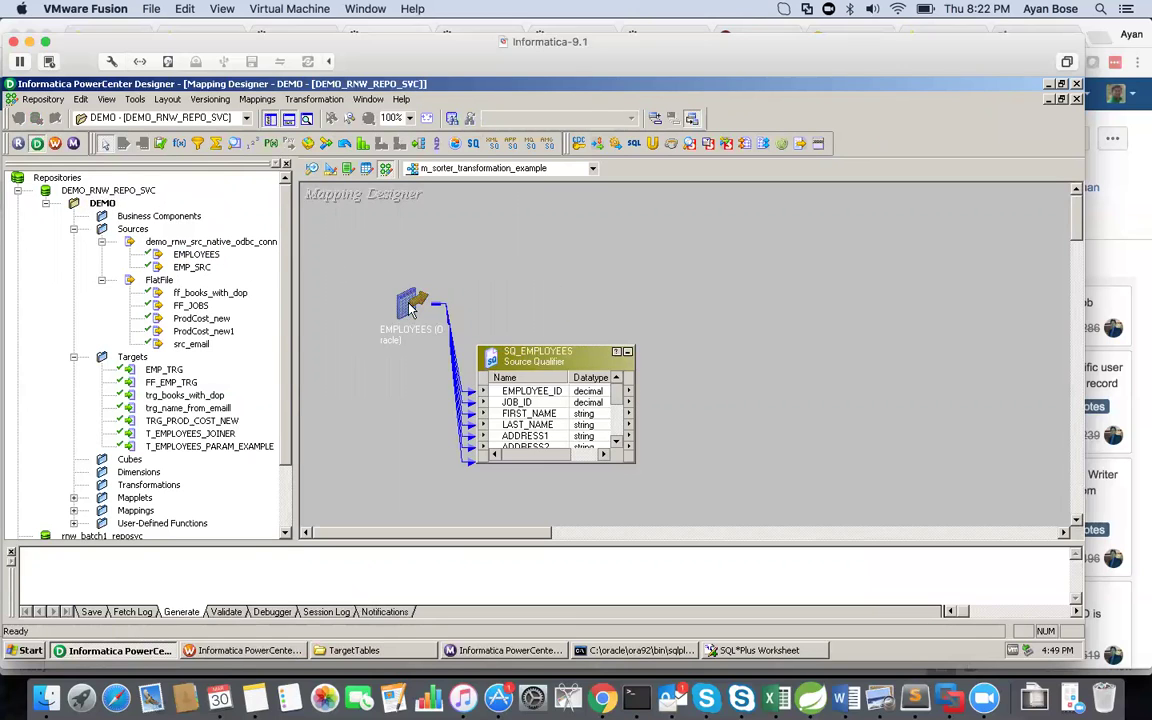
{"action": "left_click_drag", "start_coordinate": [410, 300], "coordinate": [330, 293]}
{"action": "left_click_drag", "start_coordinate": [492, 357], "coordinate": [469, 267]}
{"action": "left_click_drag", "start_coordinate": [518, 374], "coordinate": [513, 463]}
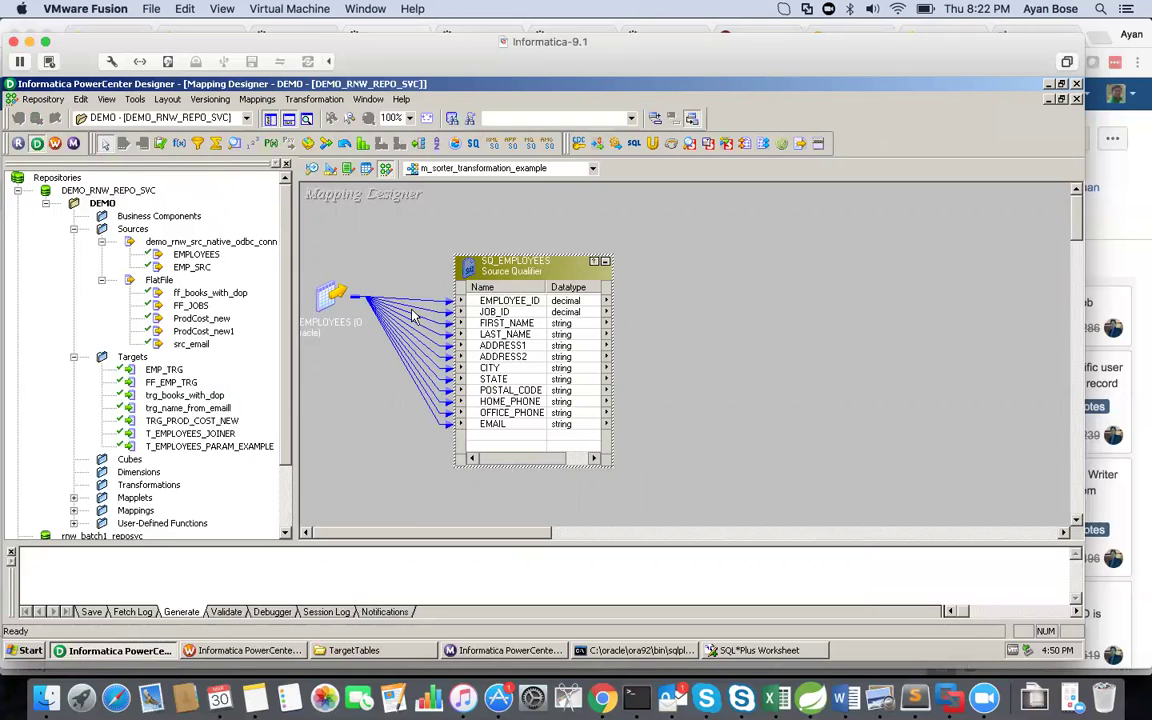
- Clear the Target Designer and create a target from EMPLOYEES with database type Flat File
{"action": "left_click", "coordinate": [330, 168]}
{"action": "right_click", "coordinate": [730, 314]}
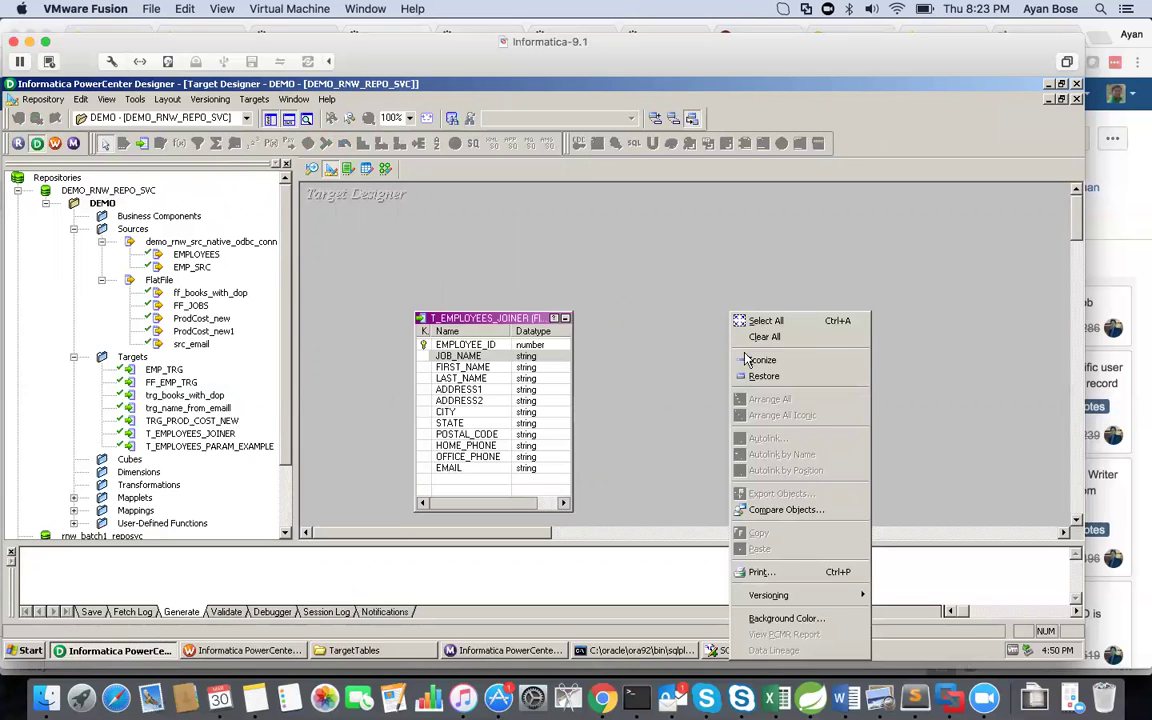
{"action": "left_click", "coordinate": [763, 345]}
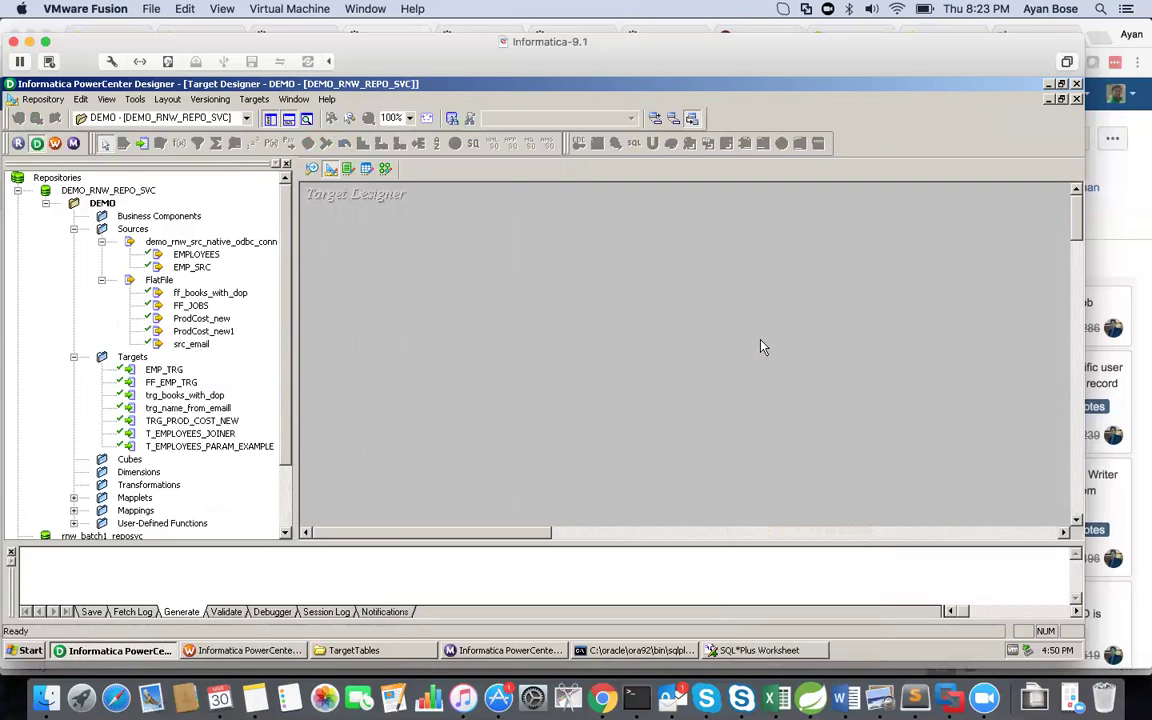
{"action": "left_click", "coordinate": [196, 257]}
{"action": "left_click_drag", "start_coordinate": [196, 257], "coordinate": [420, 272]}
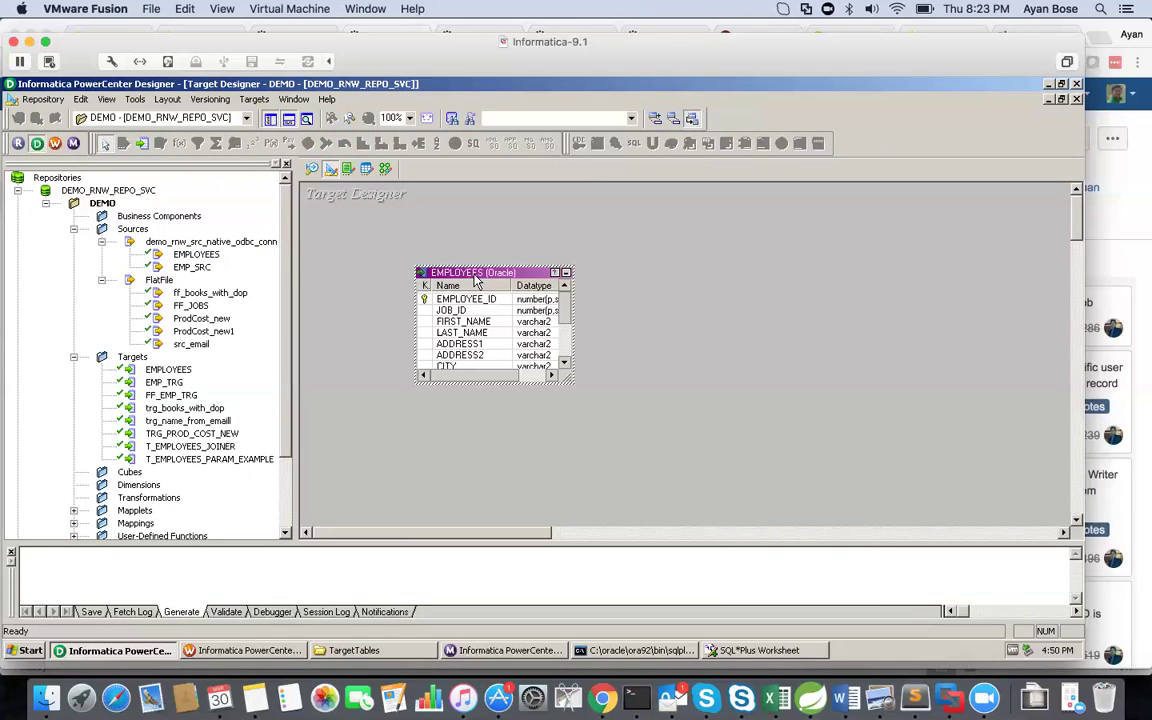
{"action": "double_click", "coordinate": [475, 281]}
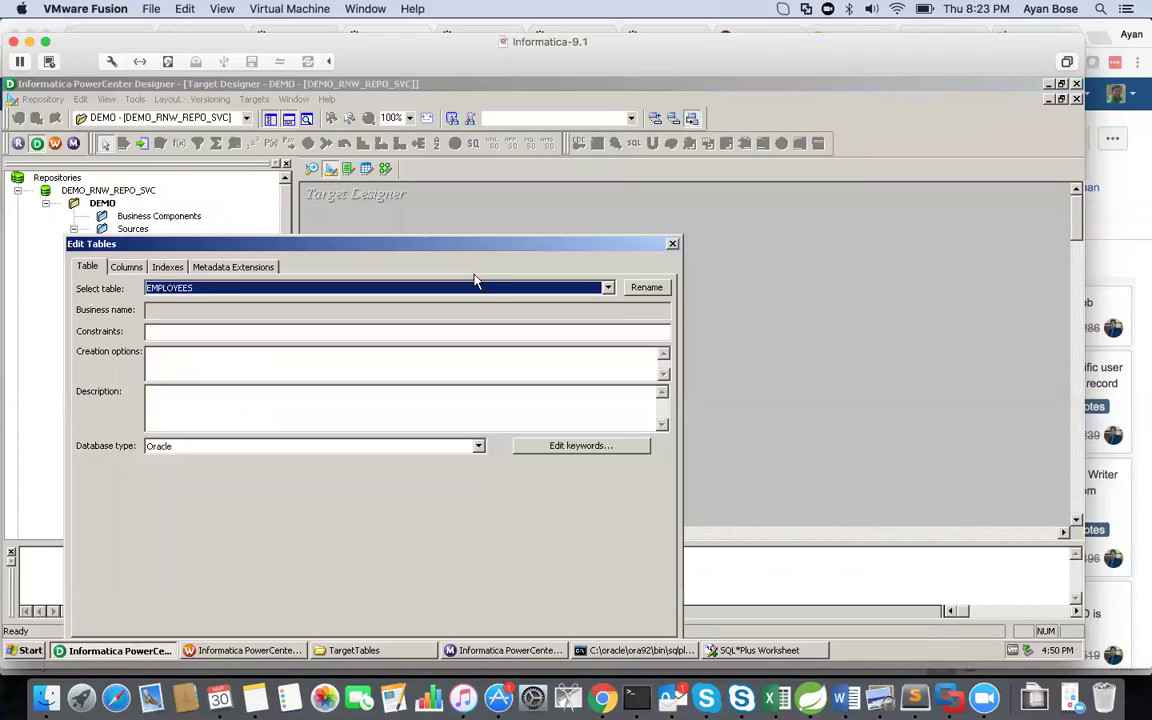
{"action": "left_click", "coordinate": [478, 446]}
{"action": "scroll", "coordinate": [479, 467], "scroll_direction": "up", "scroll_amount": 4}
{"action": "scroll", "coordinate": [479, 467], "scroll_direction": "up", "scroll_amount": 1}
{"action": "left_click", "coordinate": [282, 473]}
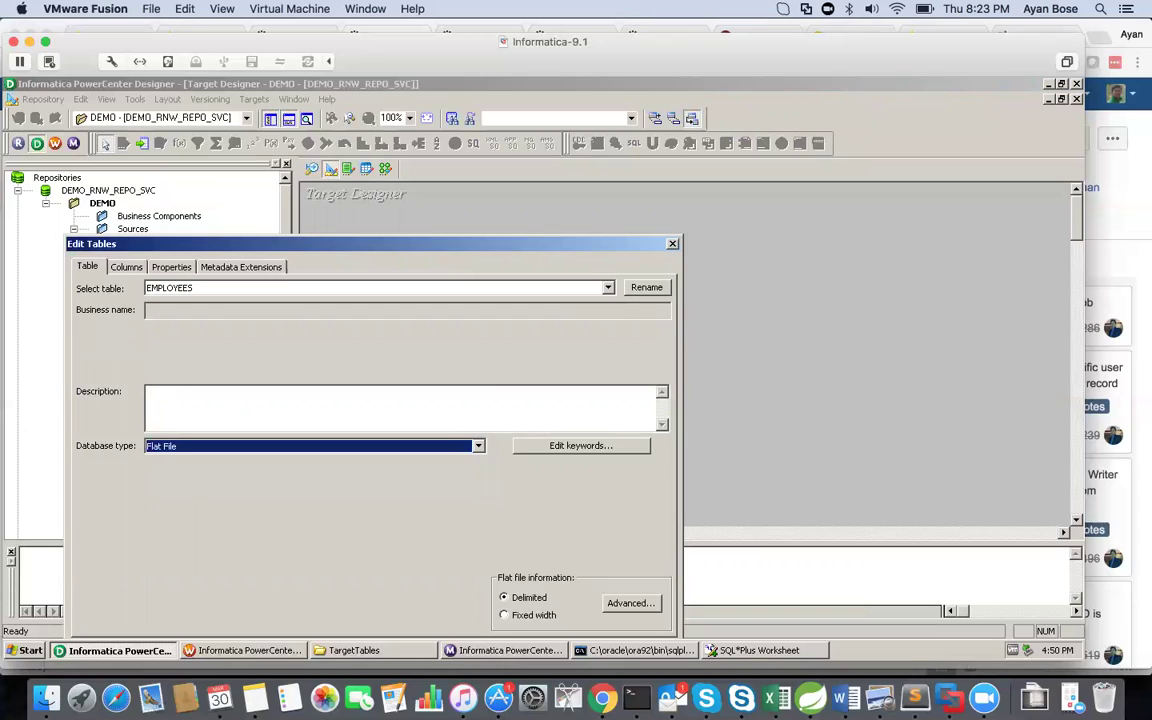
- Rename the target to FF_EMPLOYEES_SORTER_EXAMPLE, apply the changes, and make the VM full screen
{"action": "left_click", "coordinate": [646, 288]}
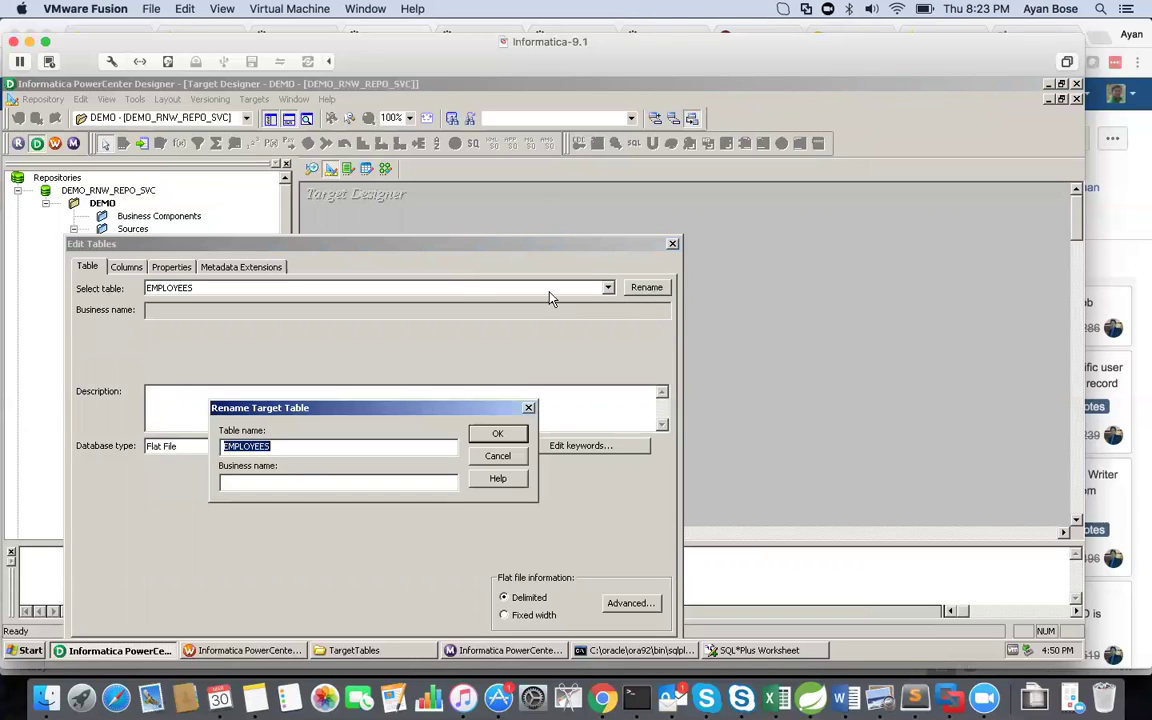
{"action": "left_click", "coordinate": [225, 446]}
{"action": "type", "text": "FF_"}
{"action": "key", "text": "End"}
{"action": "type", "text": "_SORTER_EXAMP"}
{"action": "key", "text": "Return"}
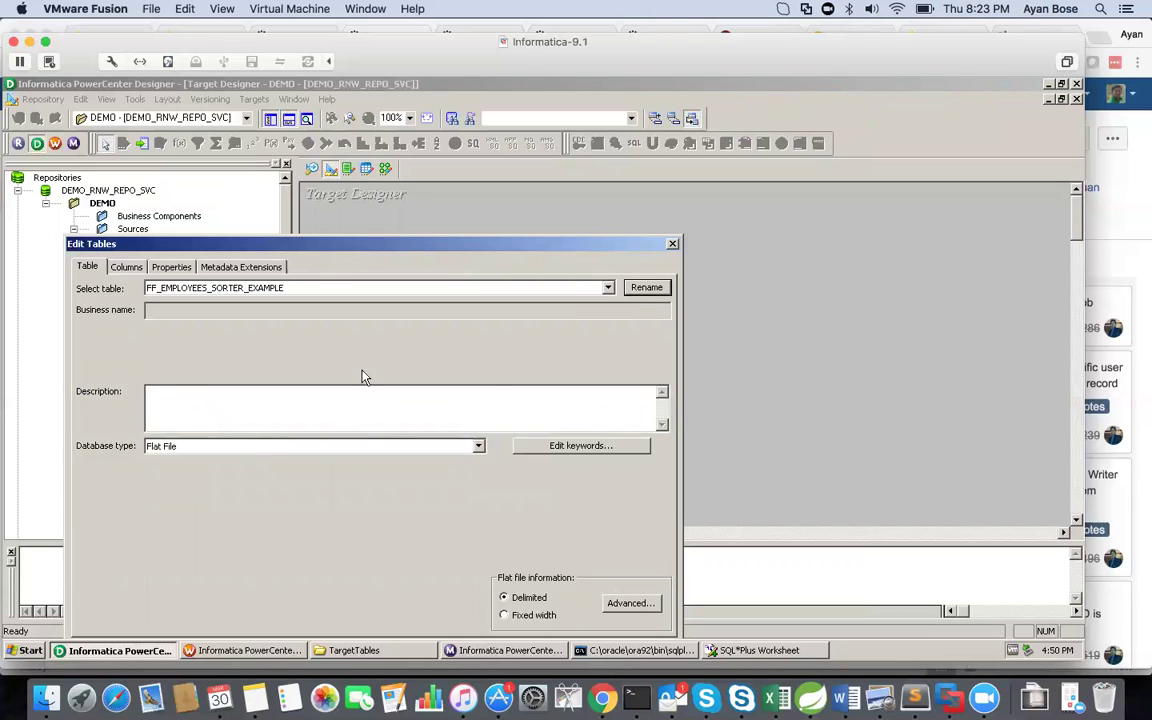
{"action": "left_click_drag", "start_coordinate": [618, 257], "coordinate": [638, 193]}
{"action": "left_click", "coordinate": [473, 591]}
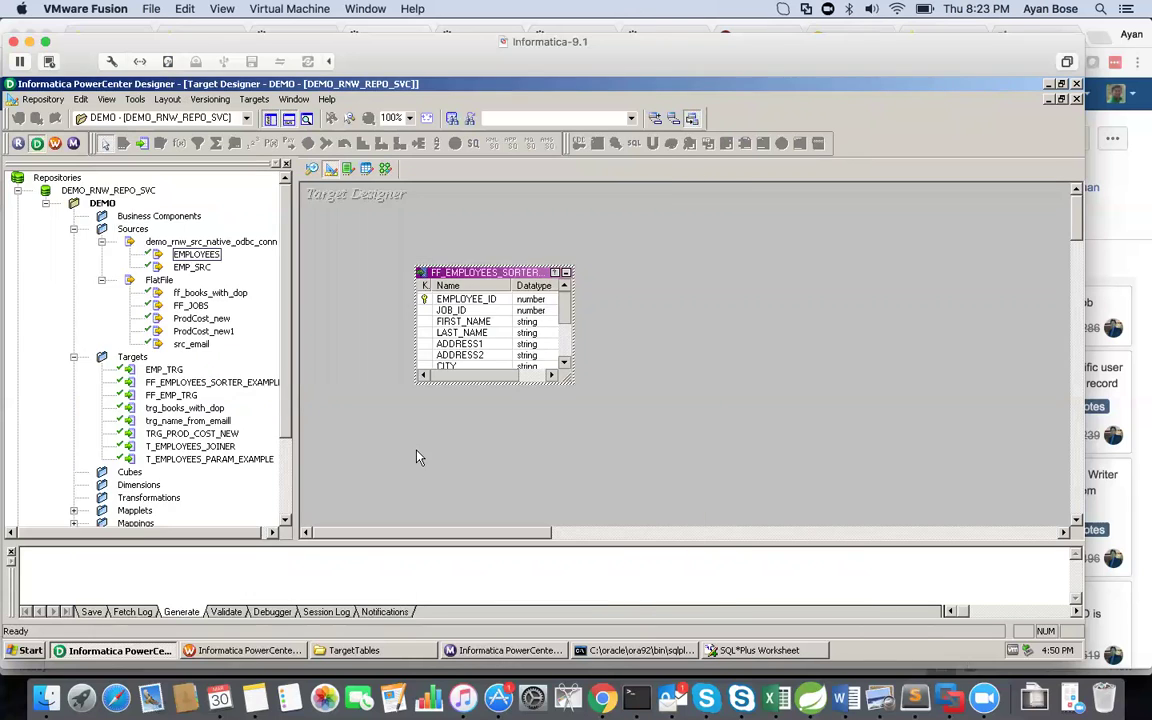
{"action": "left_click", "coordinate": [222, 9]}
{"action": "left_click", "coordinate": [247, 58]}
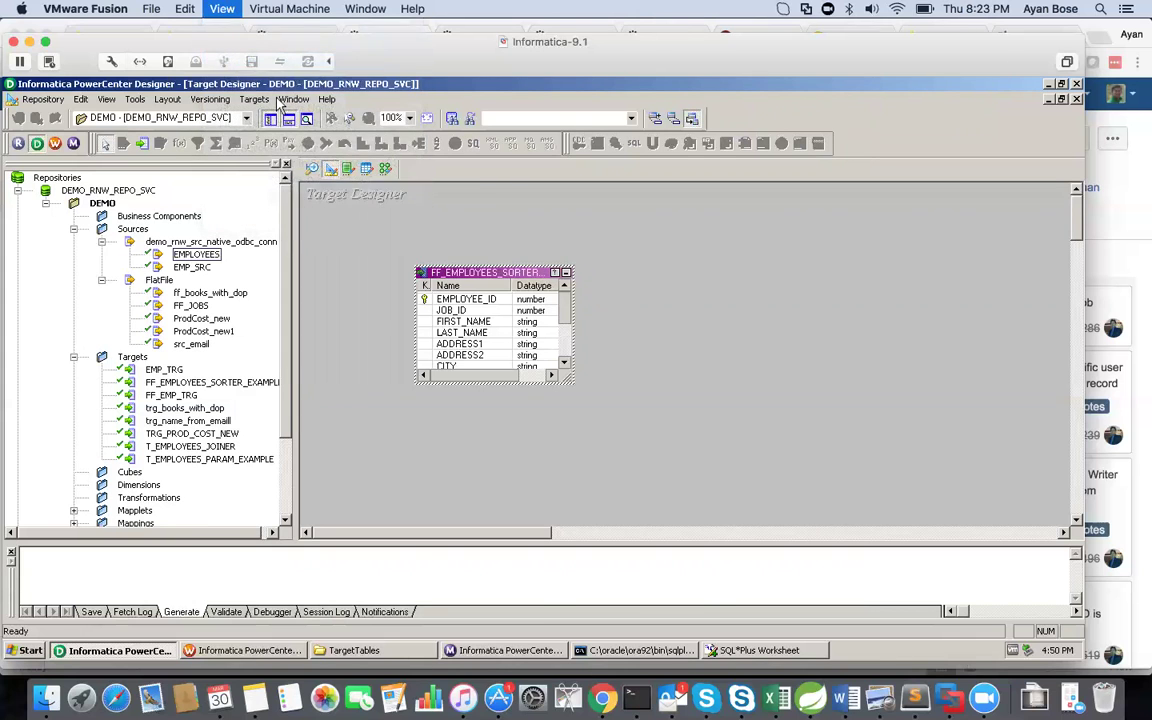
- Save, then add FF_EMPLOYEES_SORTER_EXAMPLE to the mapping, enlarged to show all 12 columns
{"action": "key", "text": "ctrl+s"}
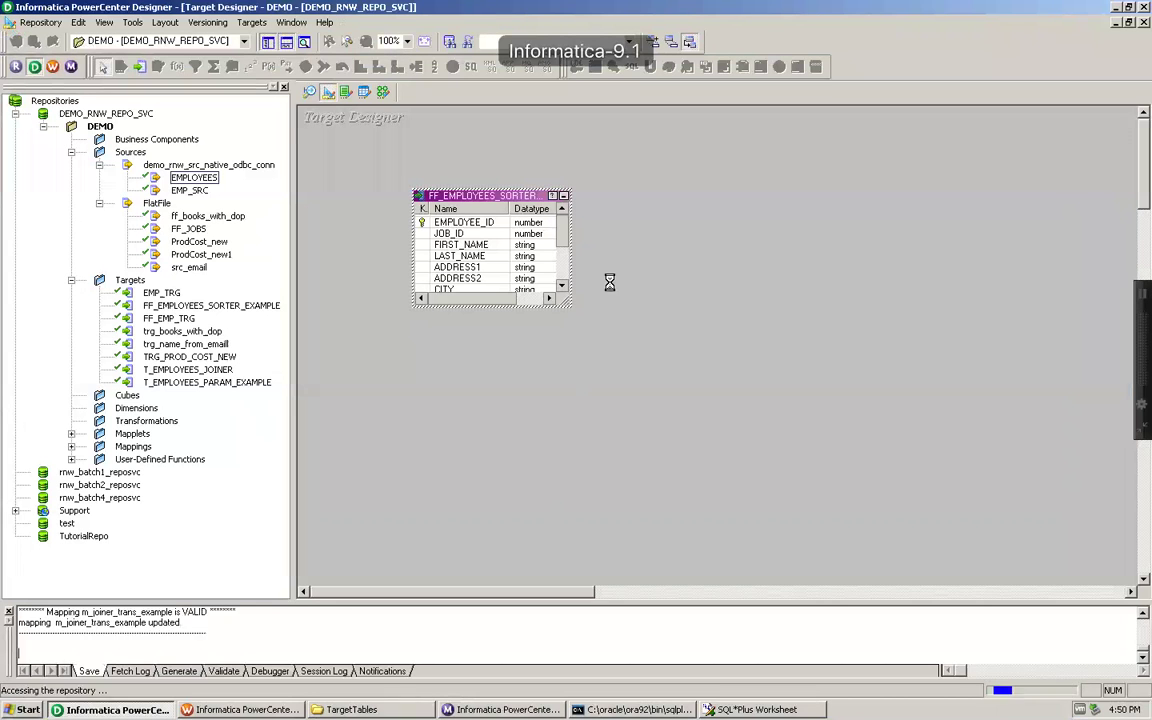
{"action": "left_click", "coordinate": [629, 285]}
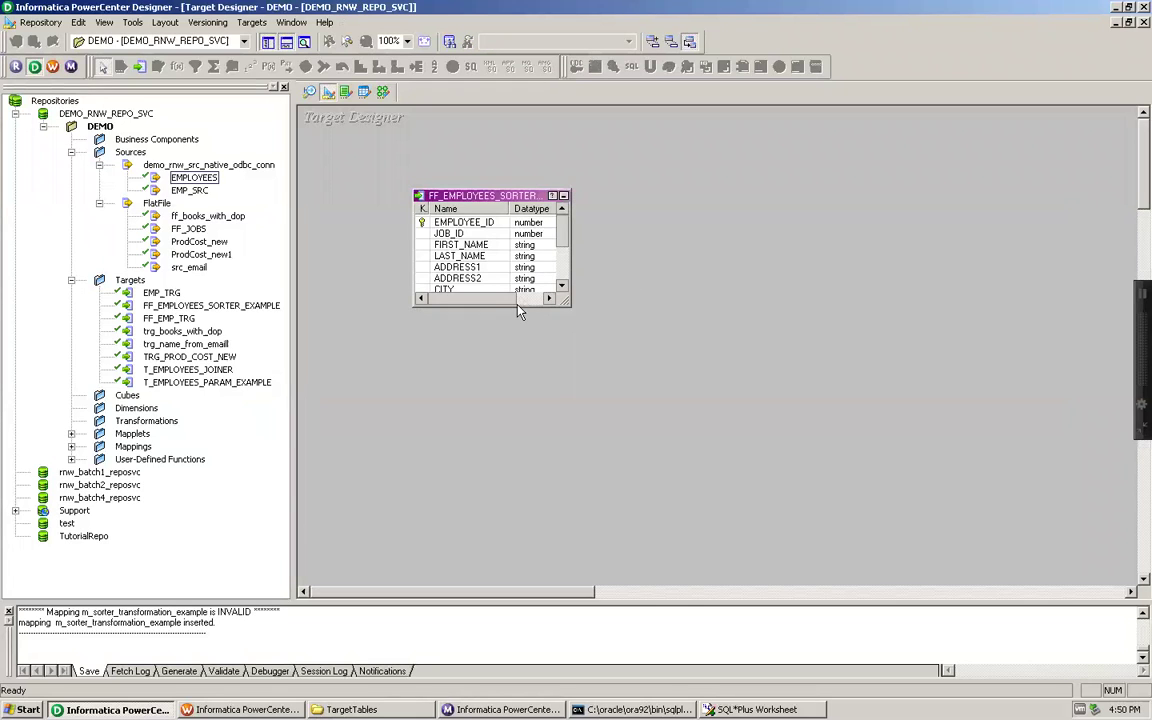
{"action": "left_click", "coordinate": [382, 92]}
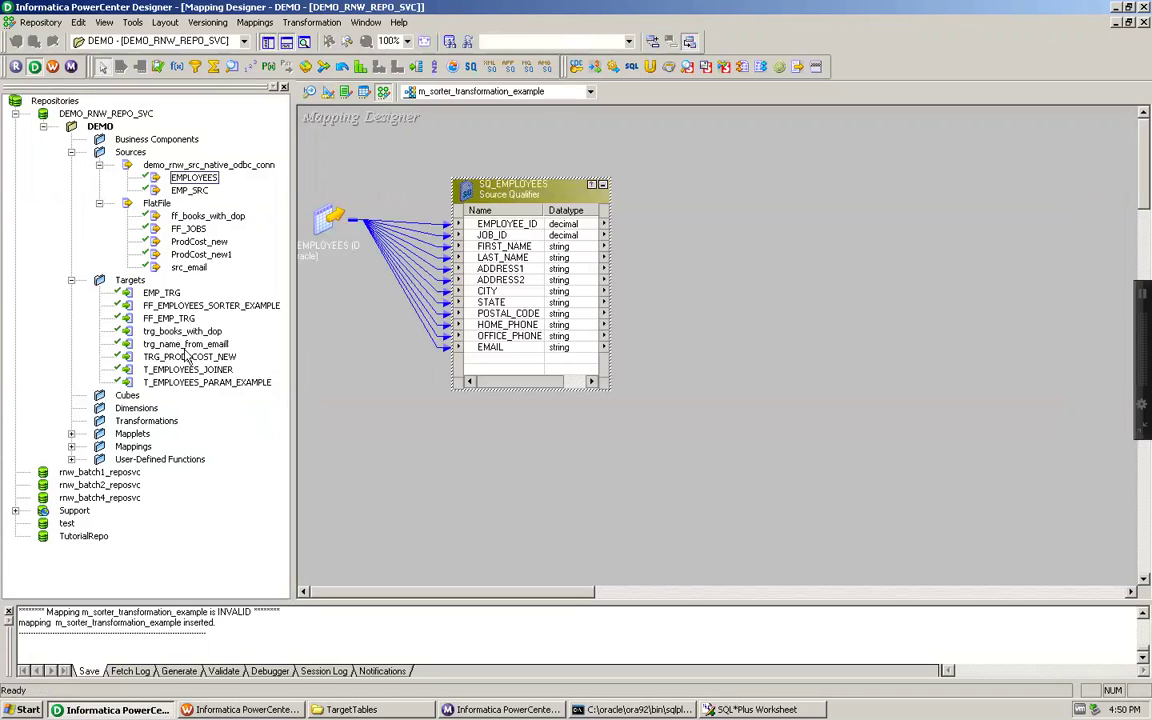
{"action": "left_click_drag", "start_coordinate": [186, 304], "coordinate": [979, 176]}
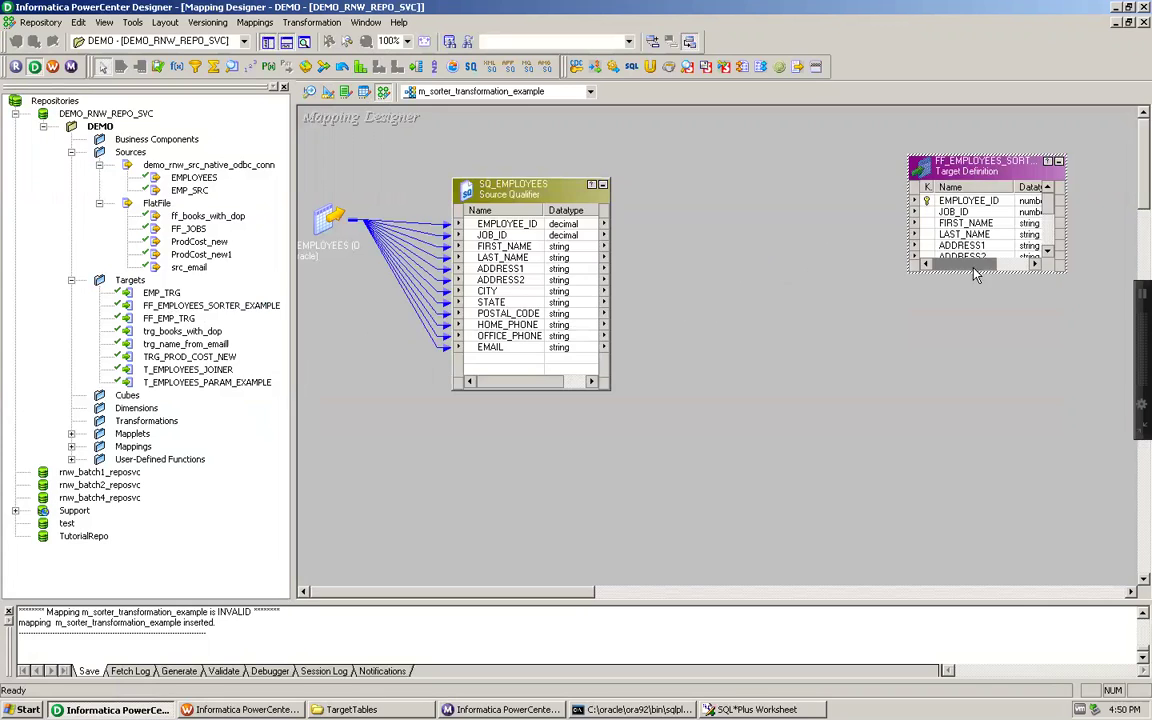
{"action": "left_click_drag", "start_coordinate": [982, 272], "coordinate": [980, 424]}
{"action": "left_click_drag", "start_coordinate": [988, 177], "coordinate": [988, 200]}
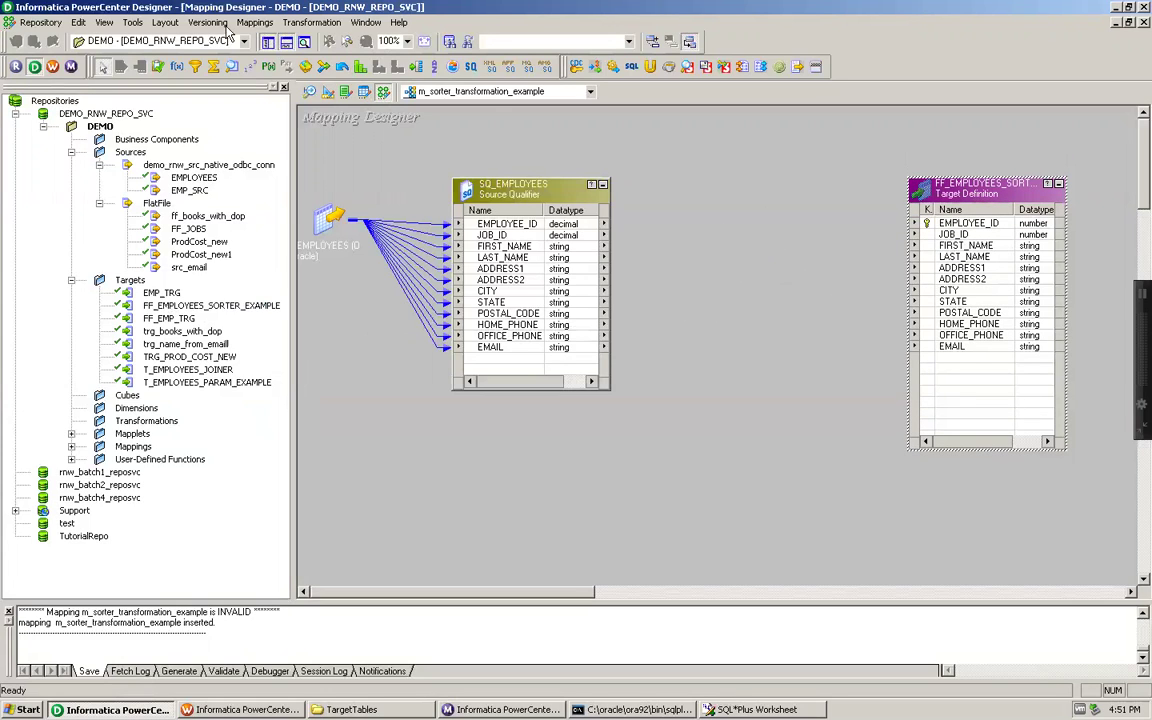
{"action": "left_click", "coordinate": [310, 23]}
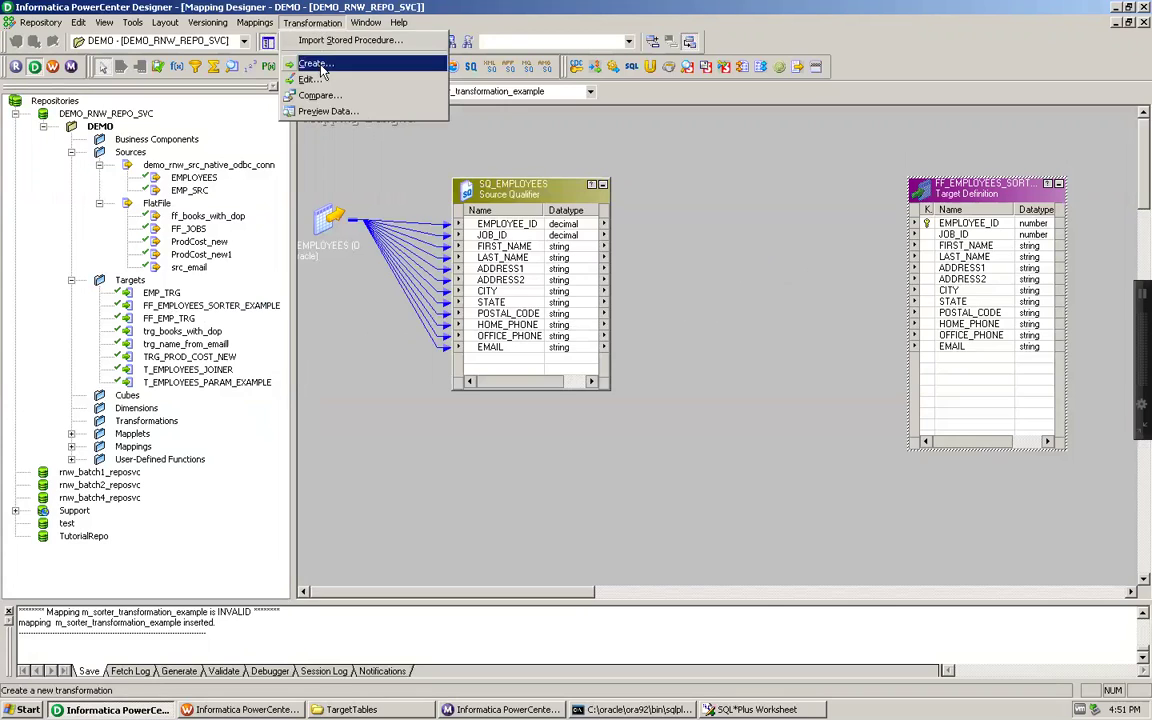
- Create a Sorter transformation named str_employees in the mapping
{"action": "left_click", "coordinate": [315, 63]}
{"action": "left_click", "coordinate": [756, 335]}
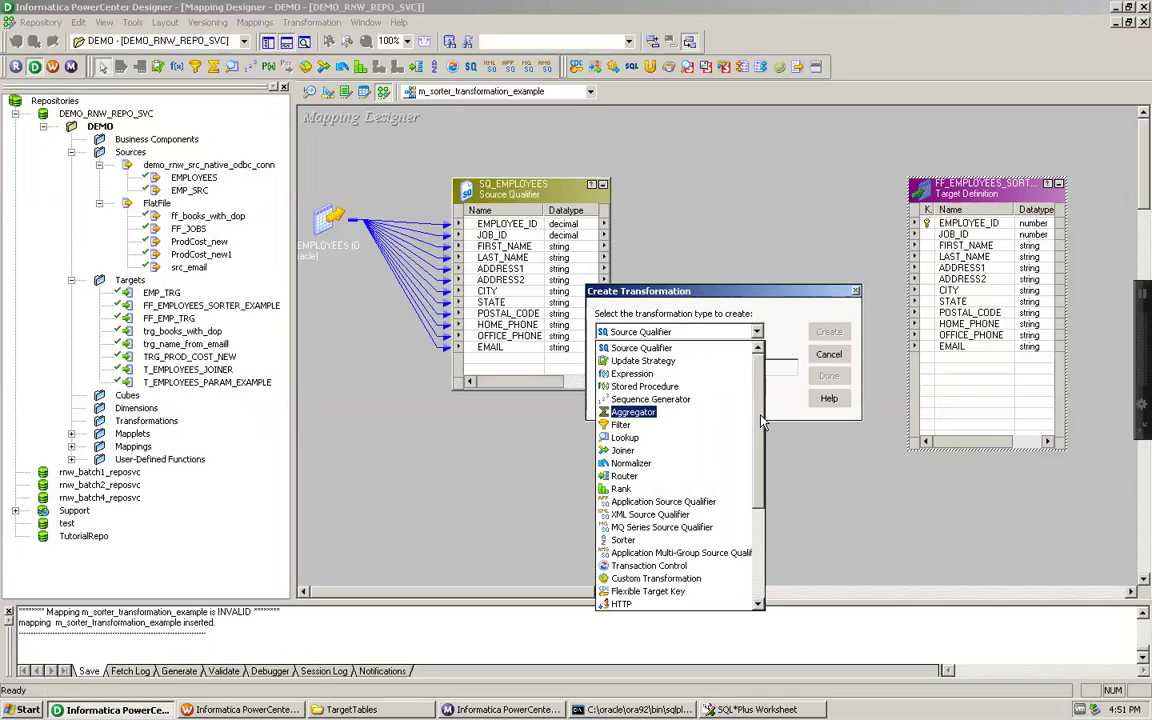
{"action": "left_click", "coordinate": [622, 540]}
{"action": "left_click", "coordinate": [633, 366]}
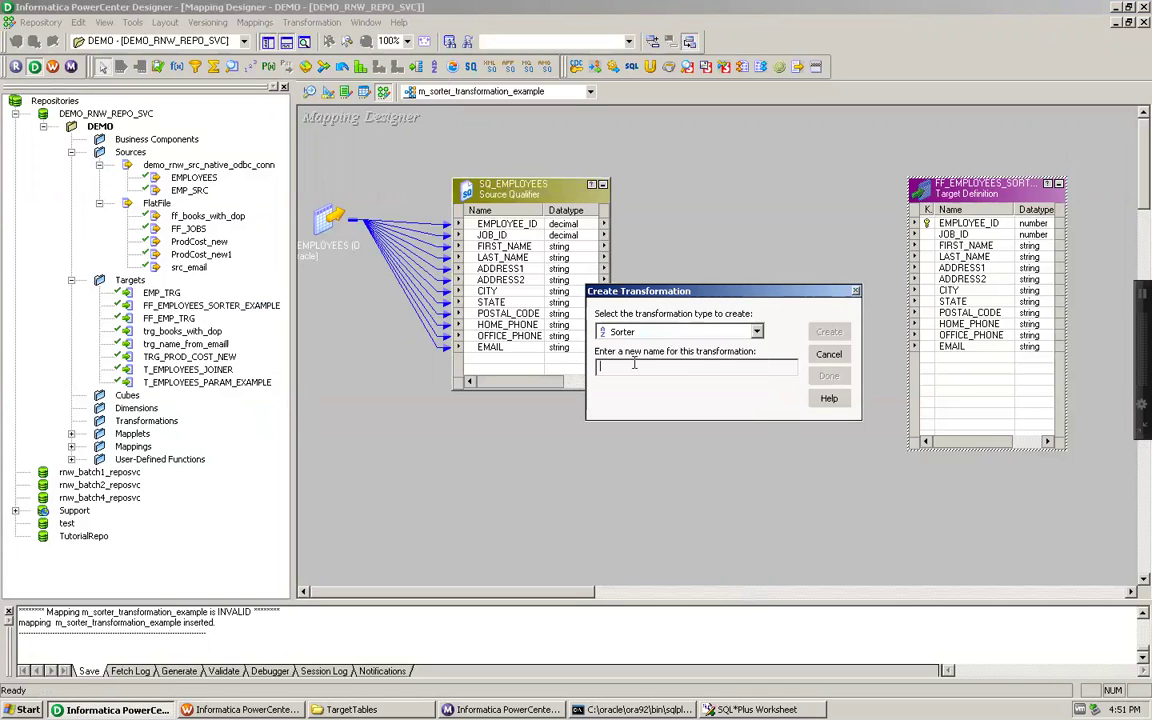
{"action": "type", "text": "st"}
{"action": "type", "text": "rt_employees"}
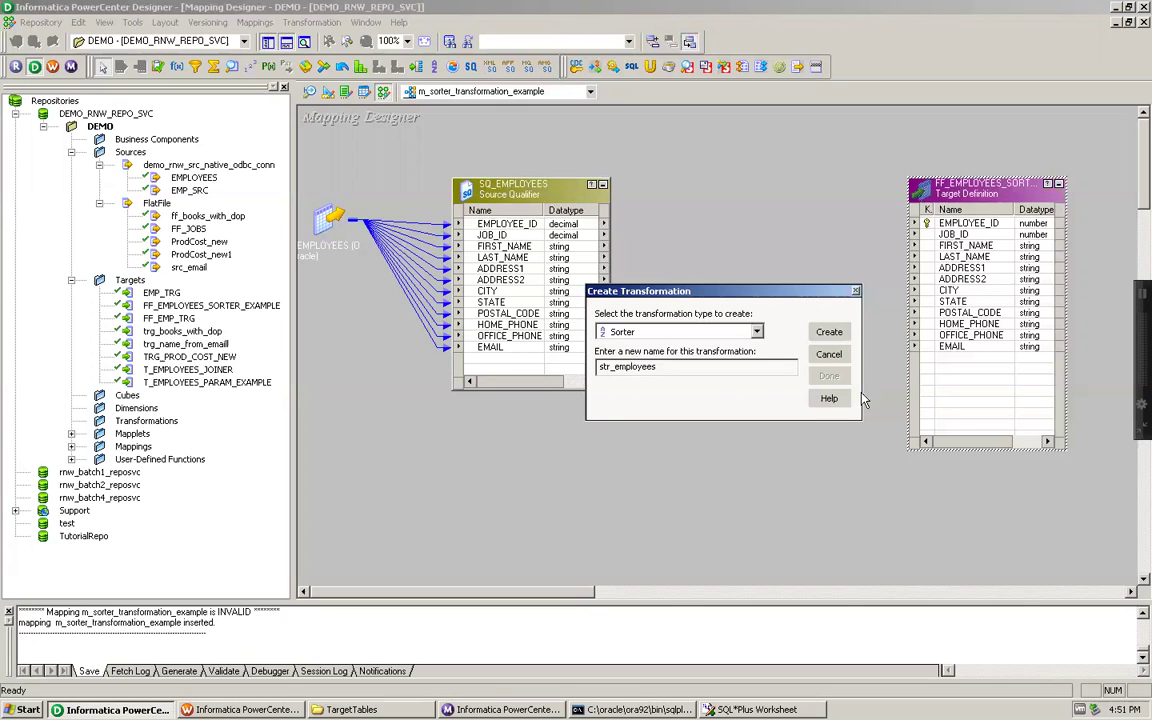
{"action": "left_click", "coordinate": [826, 331]}
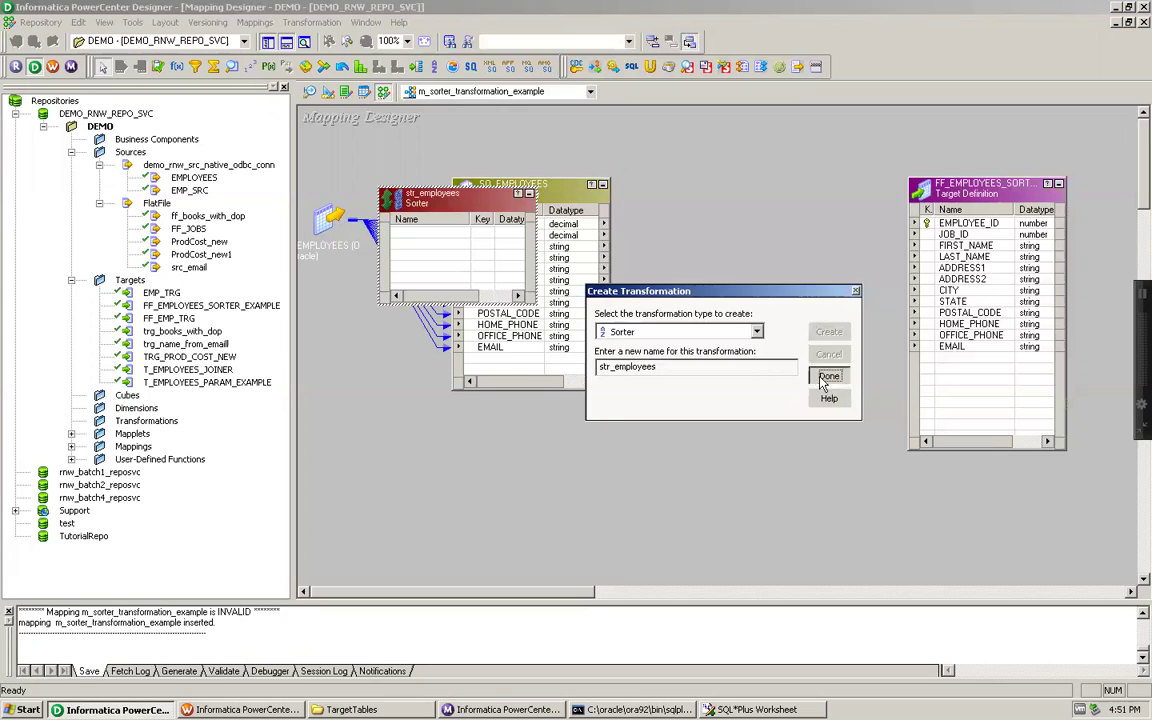
{"action": "left_click", "coordinate": [828, 376]}
- Place str_employees between qualifier and target, and link all SQ_EMPLOYEES ports into it
{"action": "left_click_drag", "start_coordinate": [463, 212], "coordinate": [774, 209]}
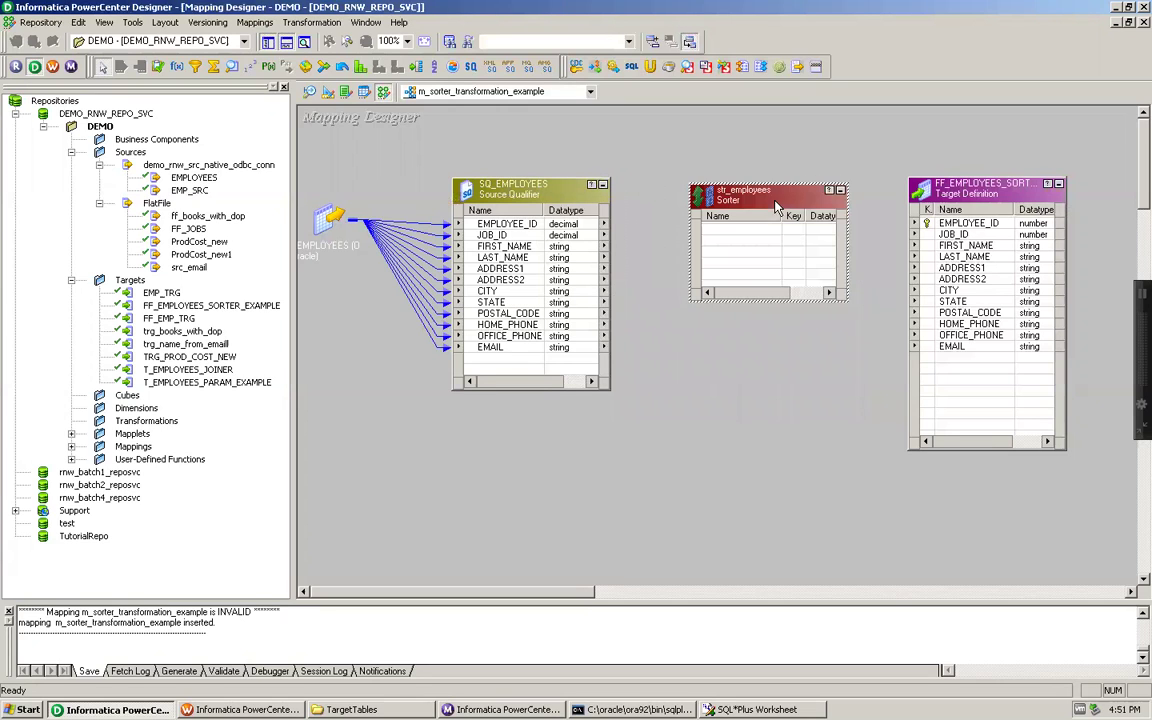
{"action": "left_click_drag", "start_coordinate": [753, 299], "coordinate": [753, 407]}
{"action": "left_click", "coordinate": [527, 232]}
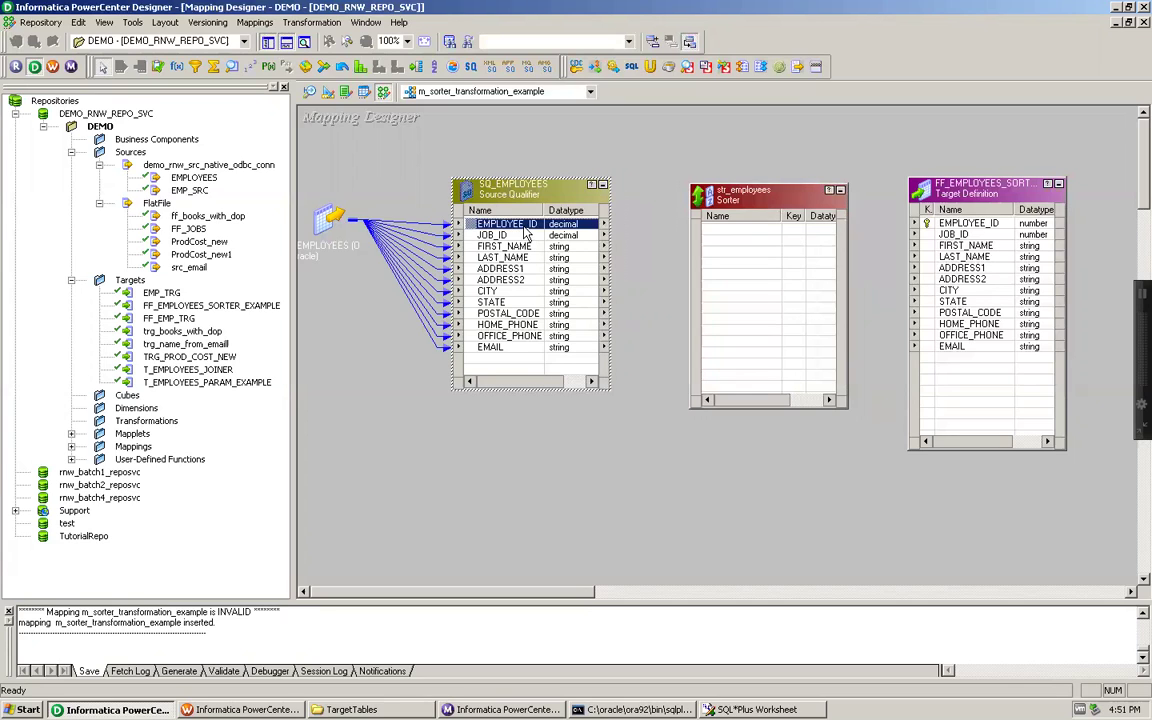
{"action": "left_click", "coordinate": [511, 354], "text": "shift"}
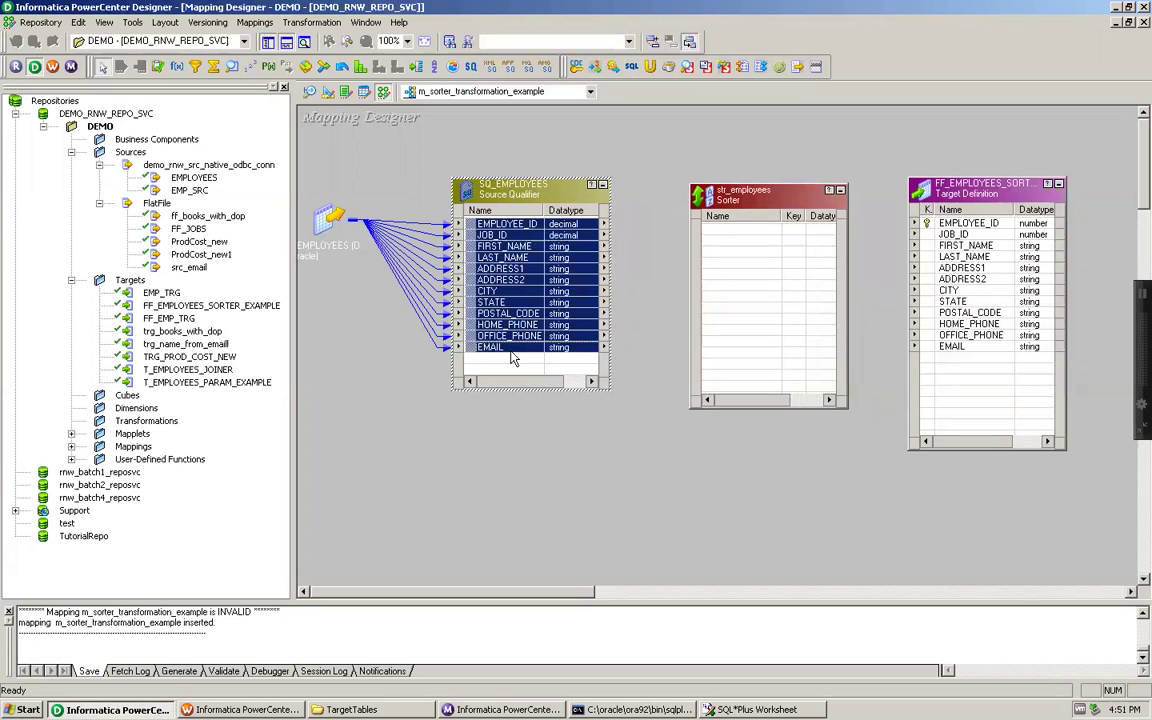
{"action": "left_click_drag", "start_coordinate": [530, 232], "coordinate": [743, 232]}
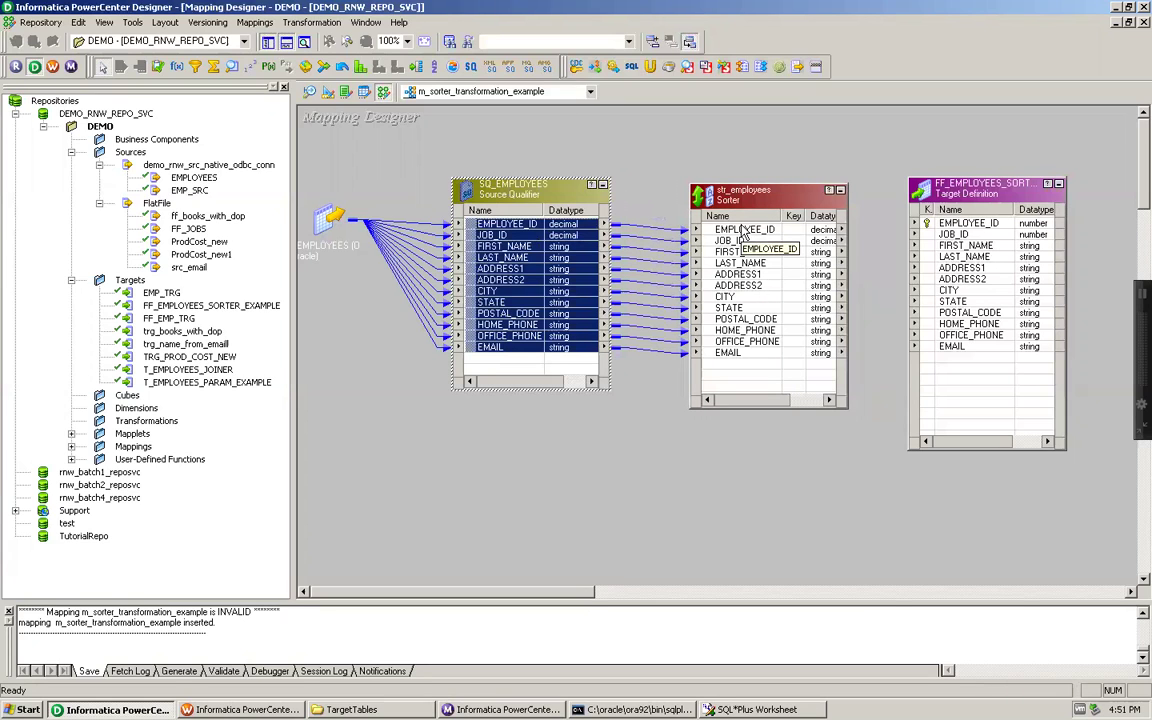
- Link all twelve str_employees ports to FF_EMPLOYEES_SORTER_EXAMPLE and save the mapping
{"action": "left_click", "coordinate": [792, 215]}
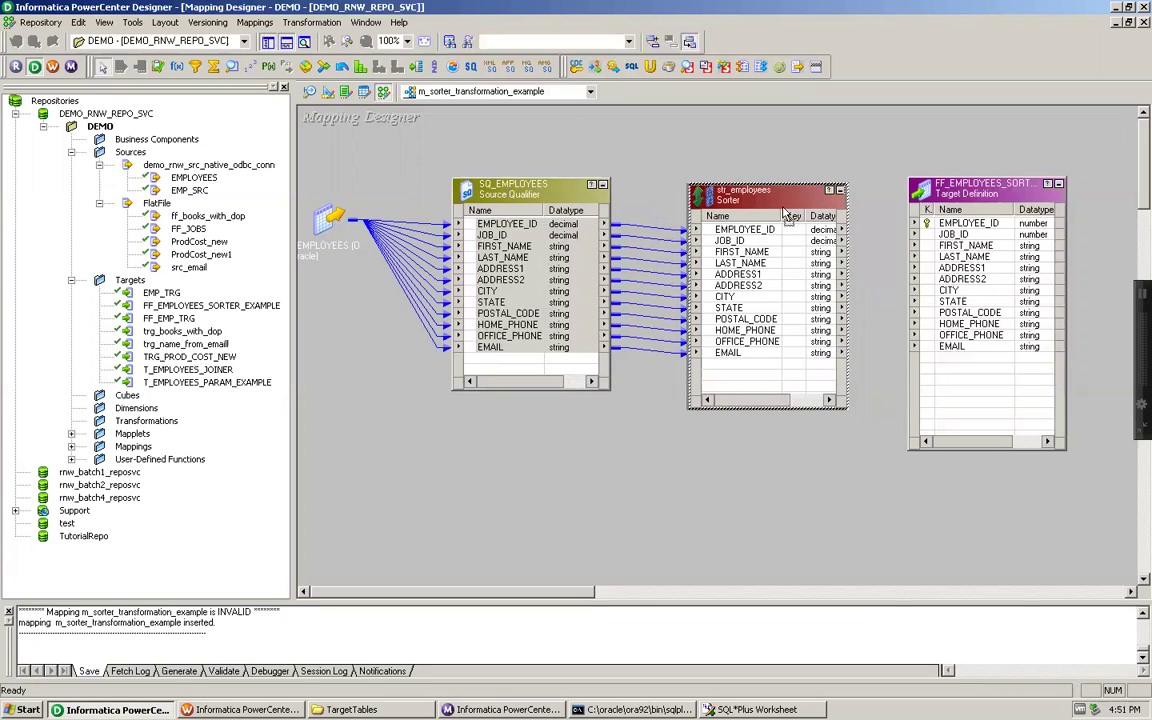
{"action": "left_click_drag", "start_coordinate": [792, 213], "coordinate": [768, 207]}
{"action": "left_click", "coordinate": [741, 228]}
{"action": "left_click_drag", "start_coordinate": [730, 395], "coordinate": [731, 396]}
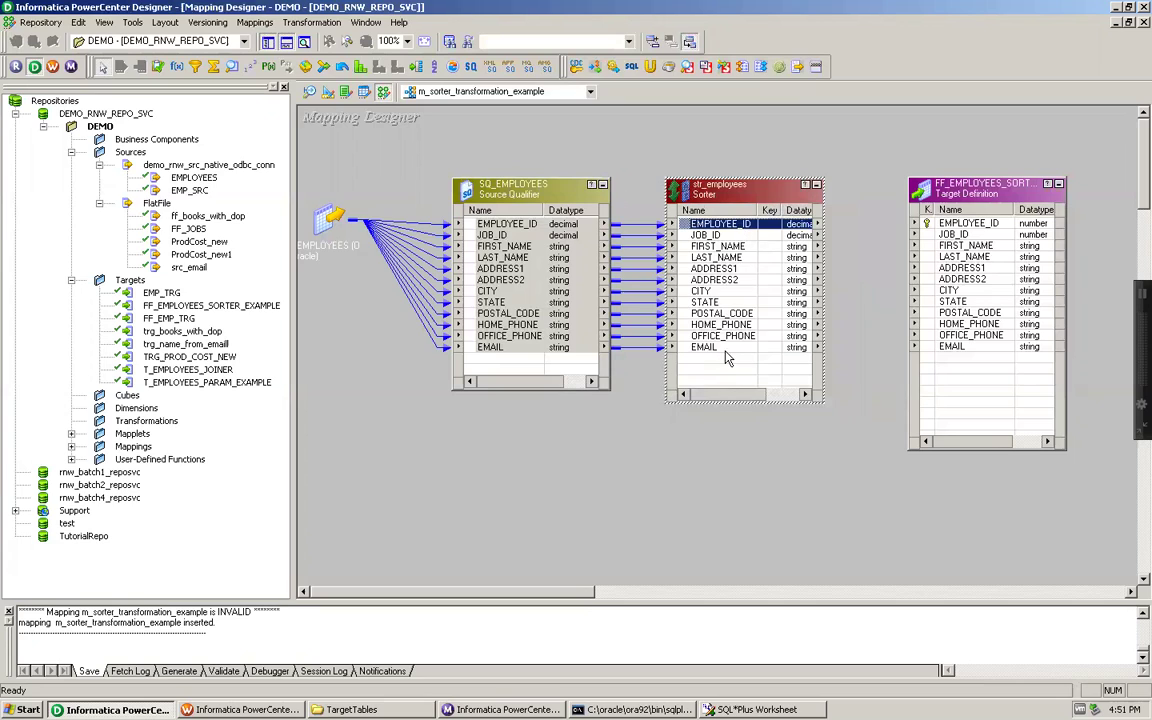
{"action": "left_click", "coordinate": [720, 347], "text": "shift"}
{"action": "left_click_drag", "start_coordinate": [772, 228], "coordinate": [950, 224]}
{"action": "key", "text": "ctrl+s"}
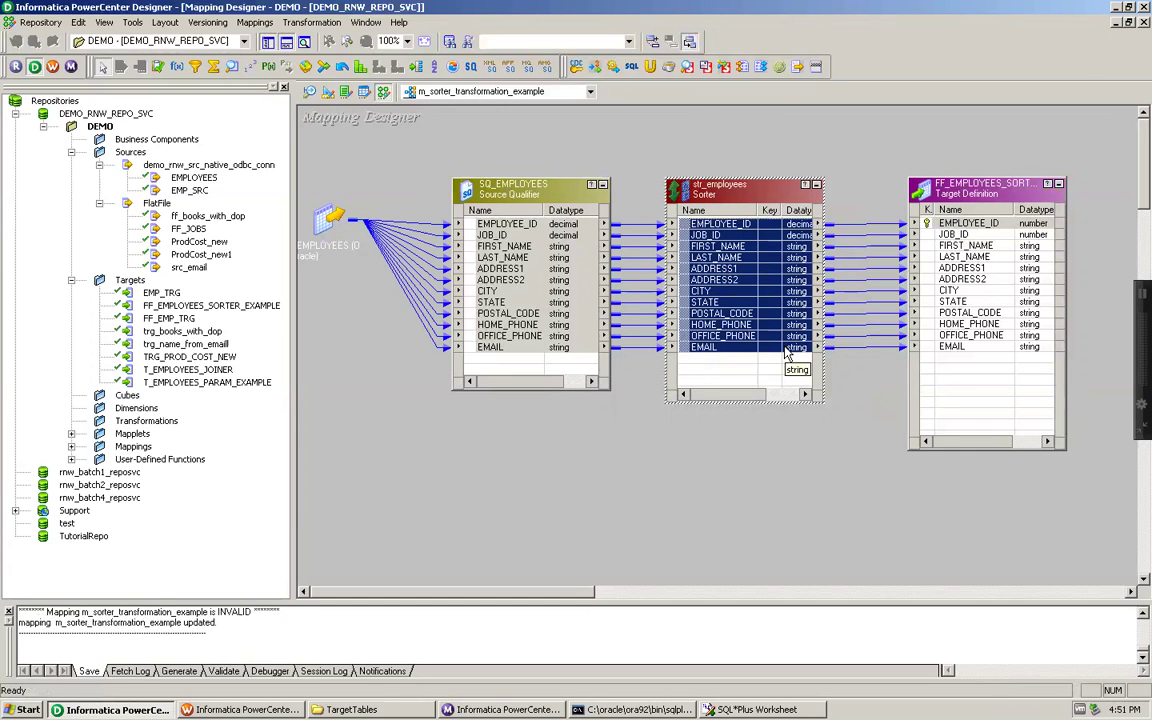
- Open the str_employees Sorter's Edit Transformations dialog at its Ports list
{"action": "double_click", "coordinate": [740, 194]}
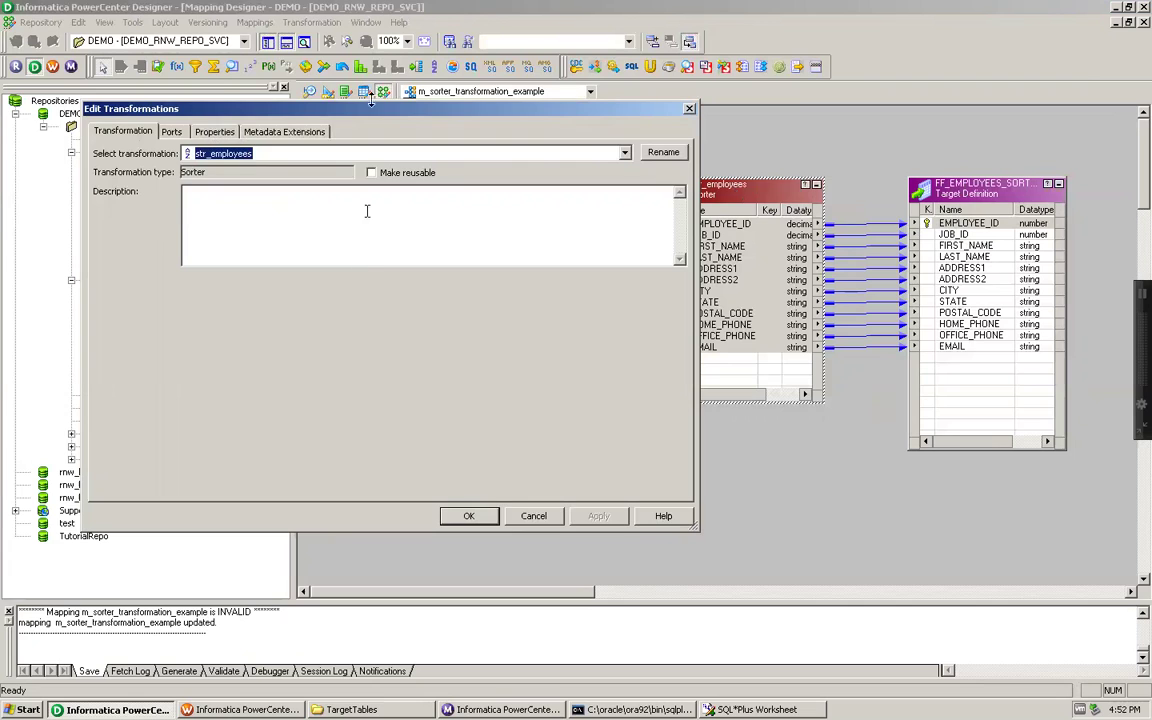
{"action": "left_click", "coordinate": [171, 132]}
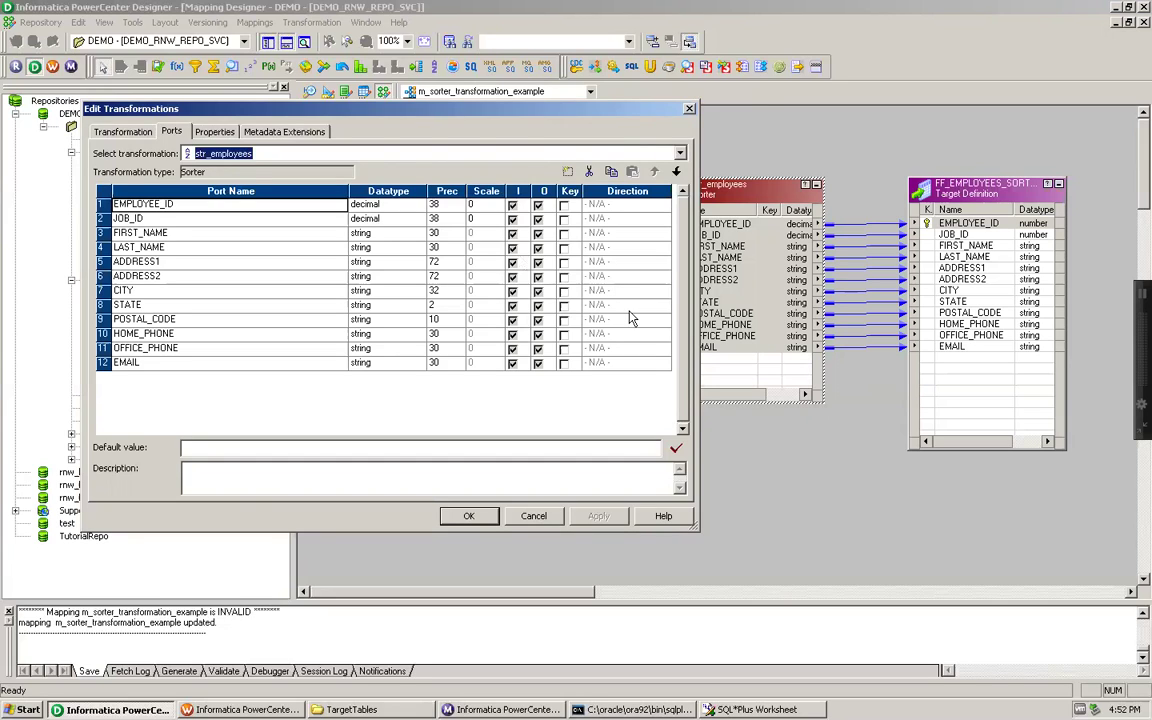
- Mark LAST_NAME as an Ascending sort key and FIRST_NAME as a Descending sort key
{"action": "left_click", "coordinate": [197, 252]}
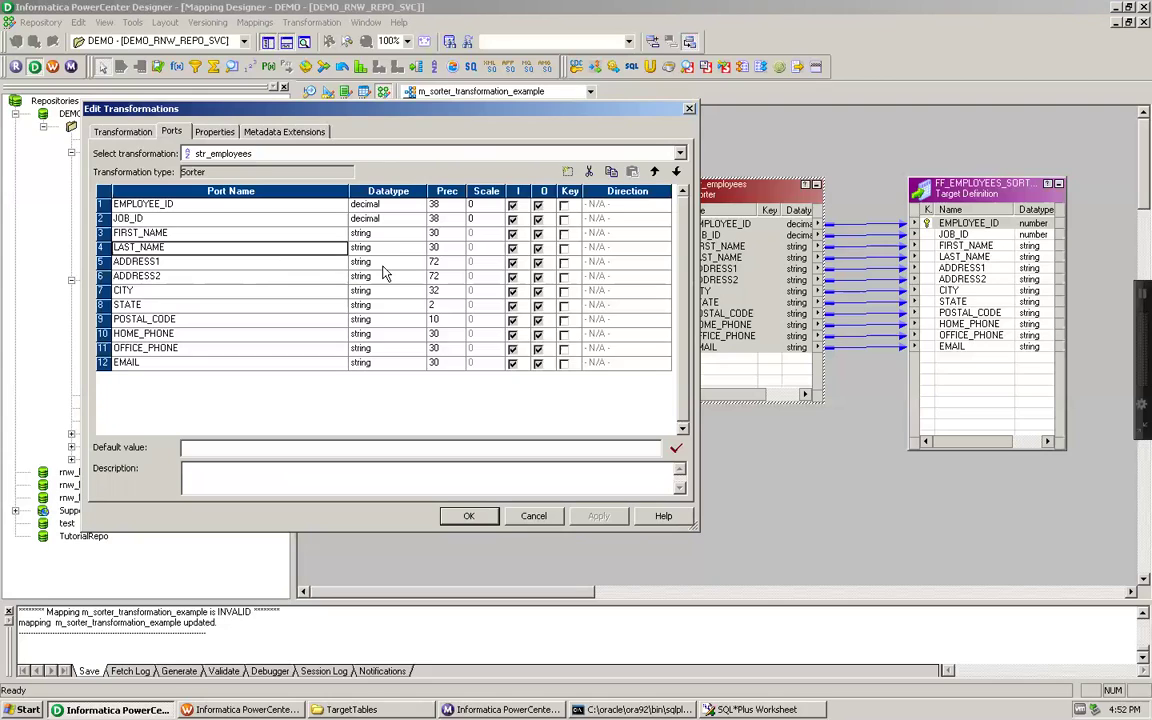
{"action": "left_click", "coordinate": [564, 248]}
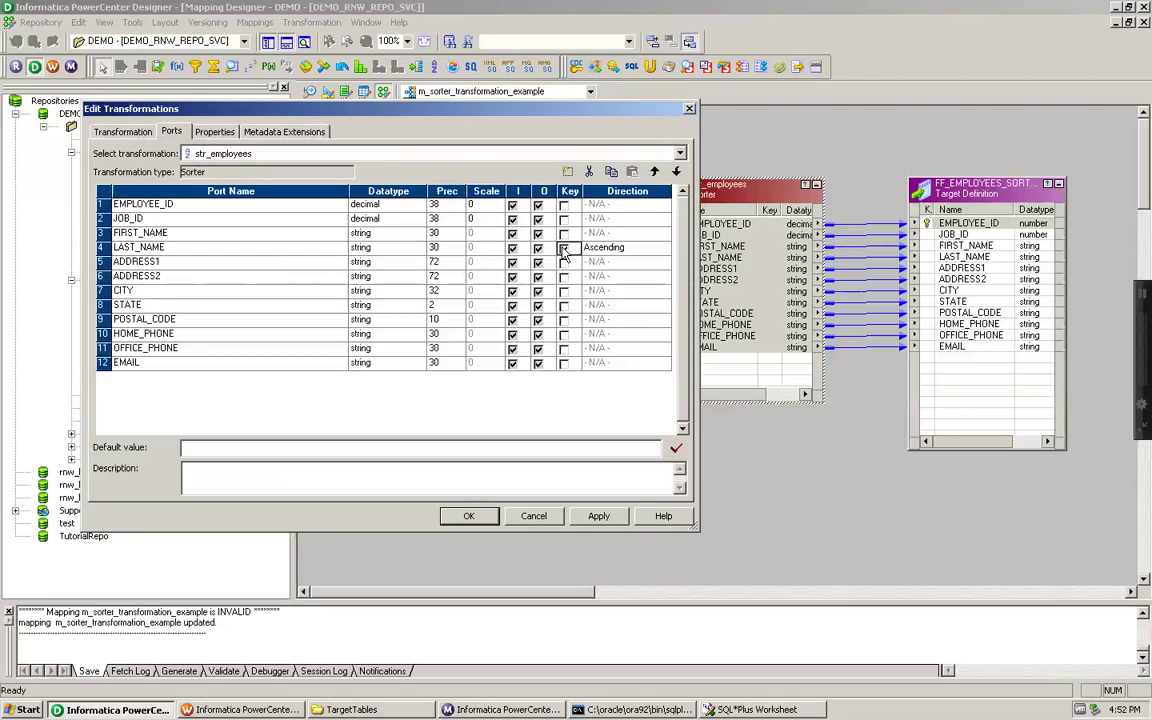
{"action": "left_click", "coordinate": [641, 250]}
{"action": "left_click", "coordinate": [612, 263]}
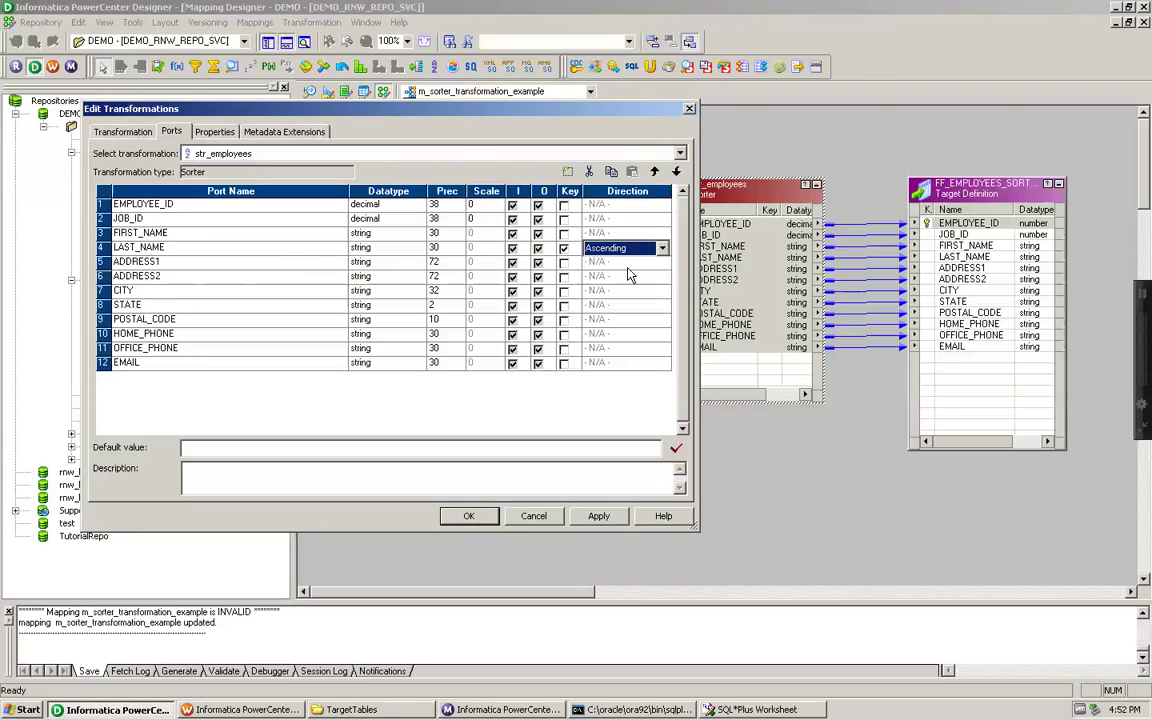
{"action": "left_click", "coordinate": [170, 234]}
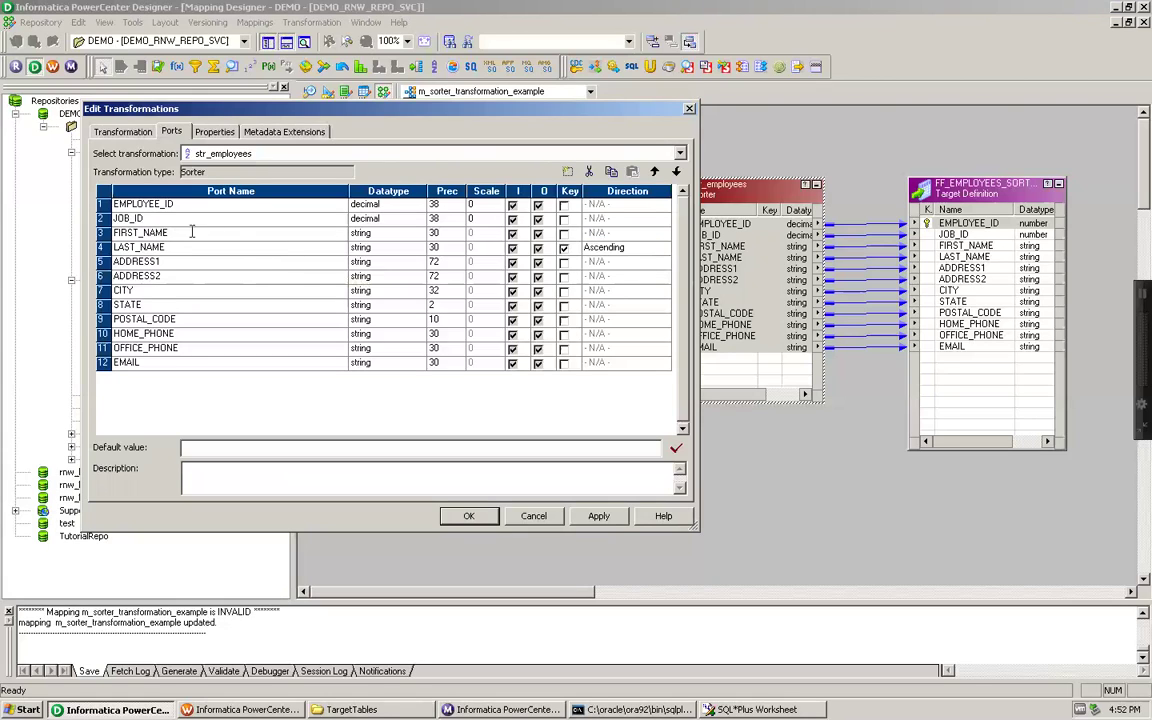
{"action": "left_click", "coordinate": [563, 233]}
{"action": "left_click", "coordinate": [615, 234]}
{"action": "left_click", "coordinate": [622, 261]}
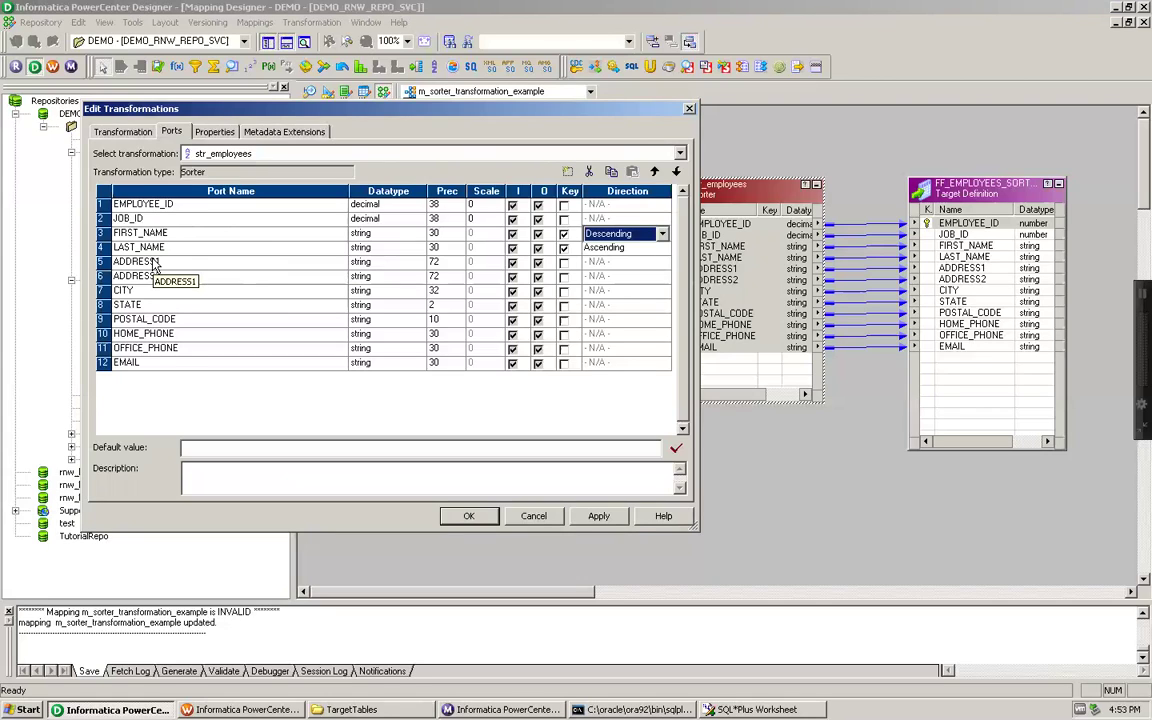
{"action": "left_click", "coordinate": [99, 232]}
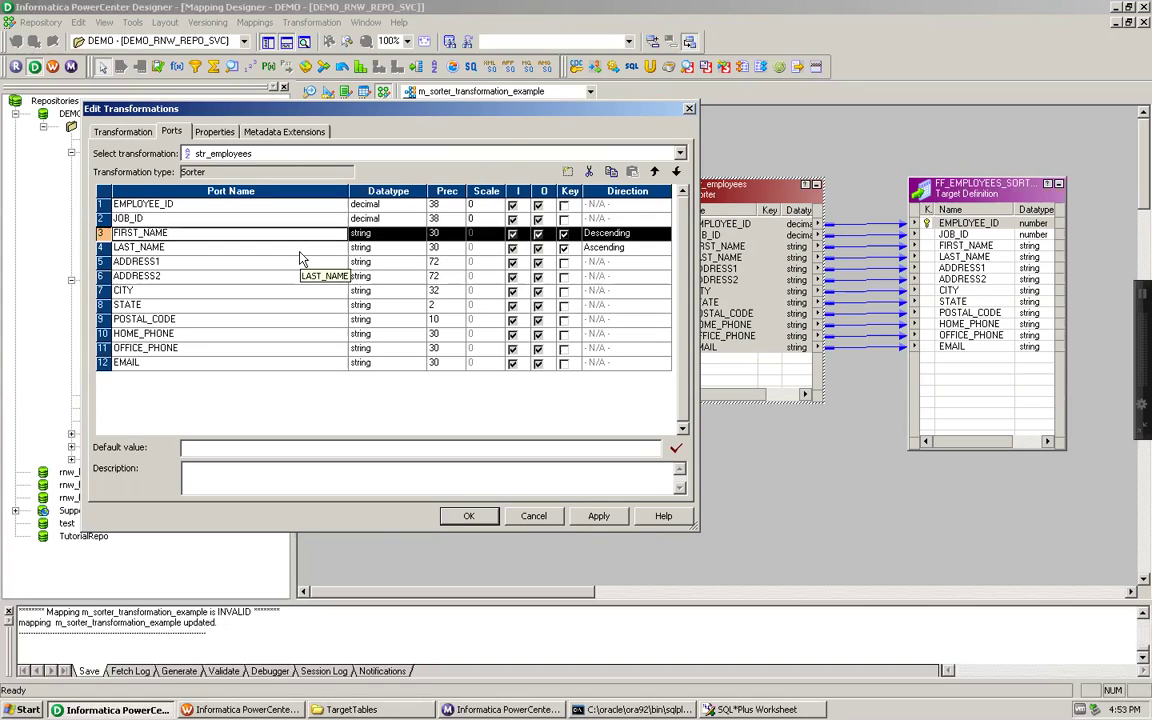
- Move the LAST_NAME port above FIRST_NAME and view the Sorter's properties
{"action": "left_click", "coordinate": [102, 247]}
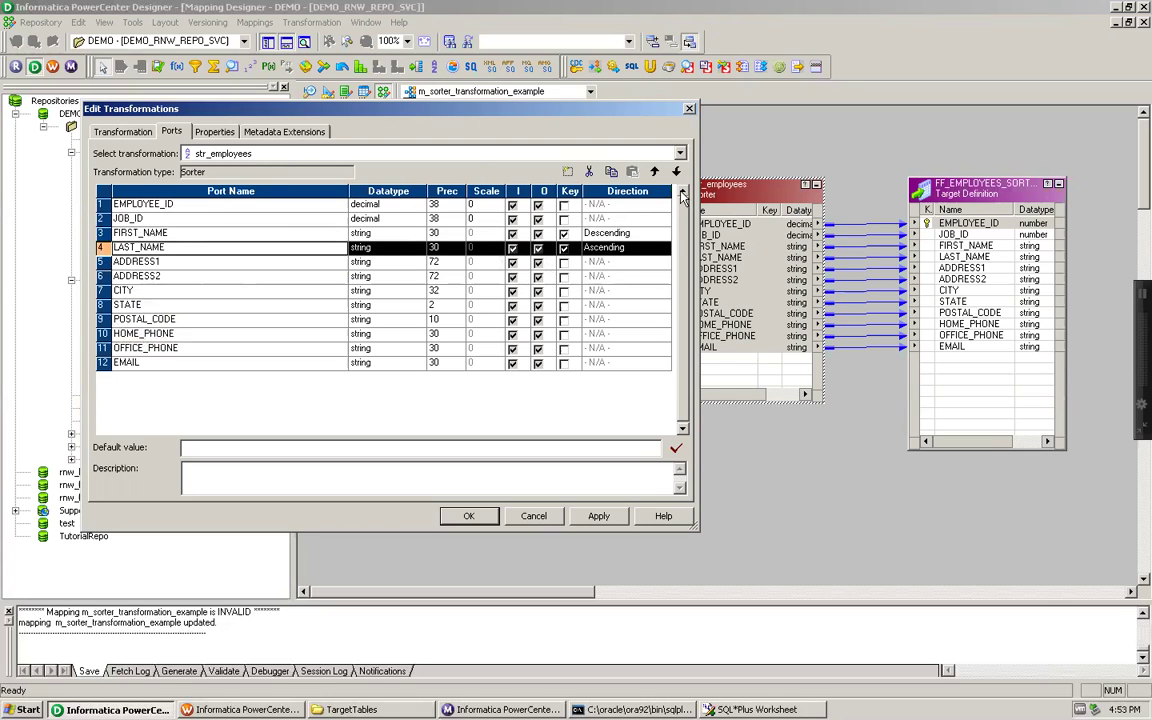
{"action": "left_click", "coordinate": [655, 172]}
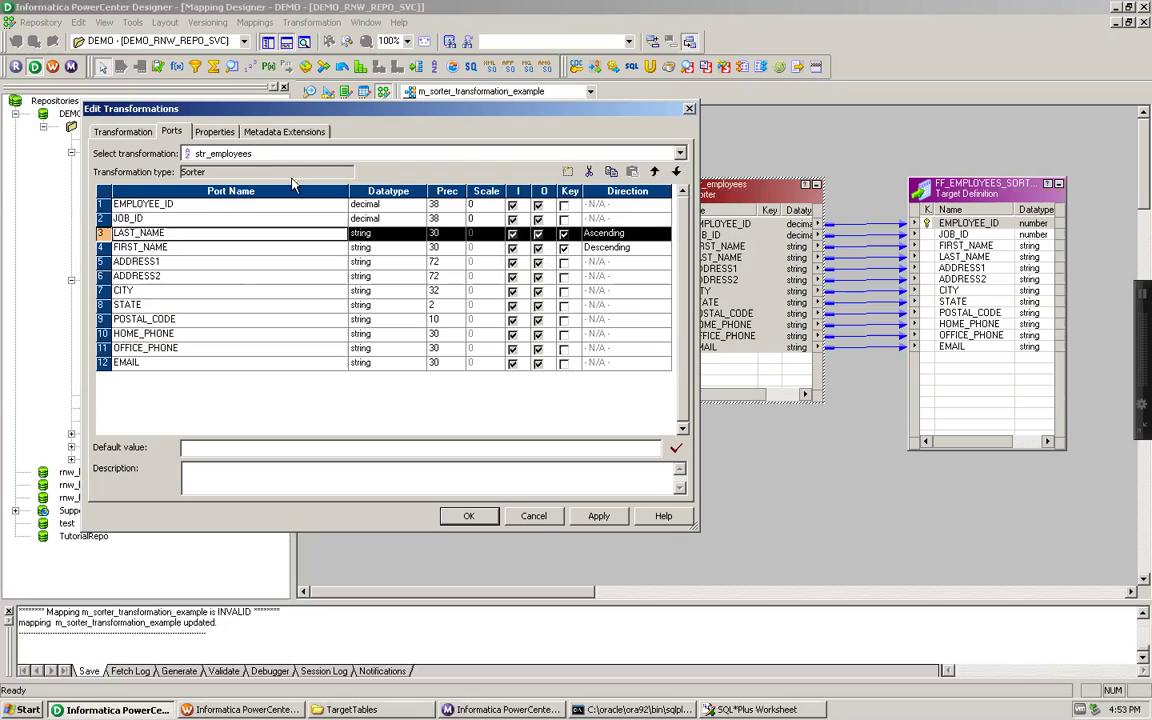
{"action": "left_click", "coordinate": [216, 132]}
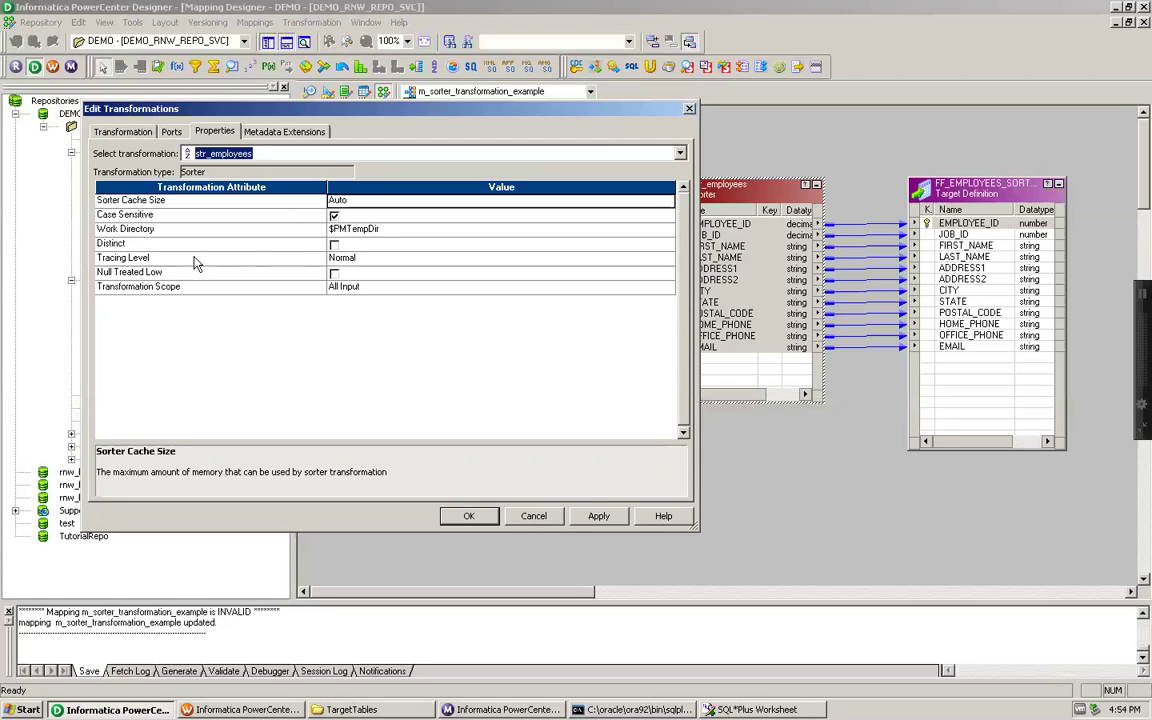
- Leave Distinct off and Transformation Scope at All Input, and confirm the Sorter edits
{"action": "left_click", "coordinate": [334, 245]}
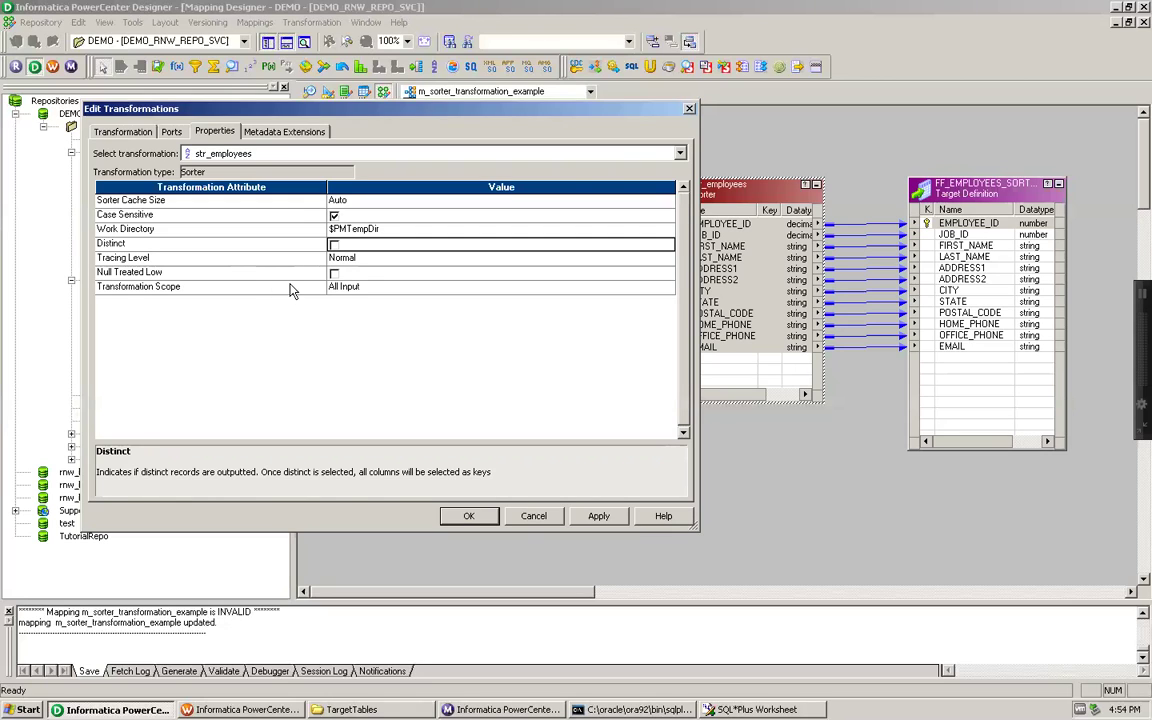
{"action": "left_click", "coordinate": [355, 290]}
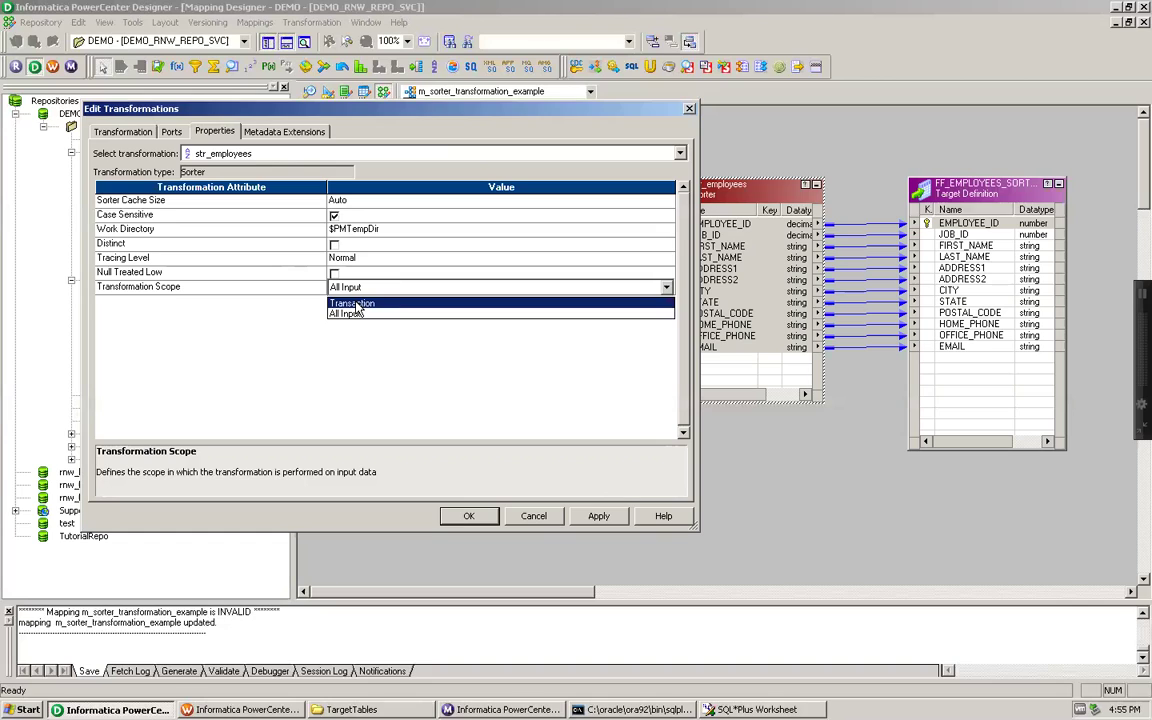
{"action": "left_click", "coordinate": [356, 313]}
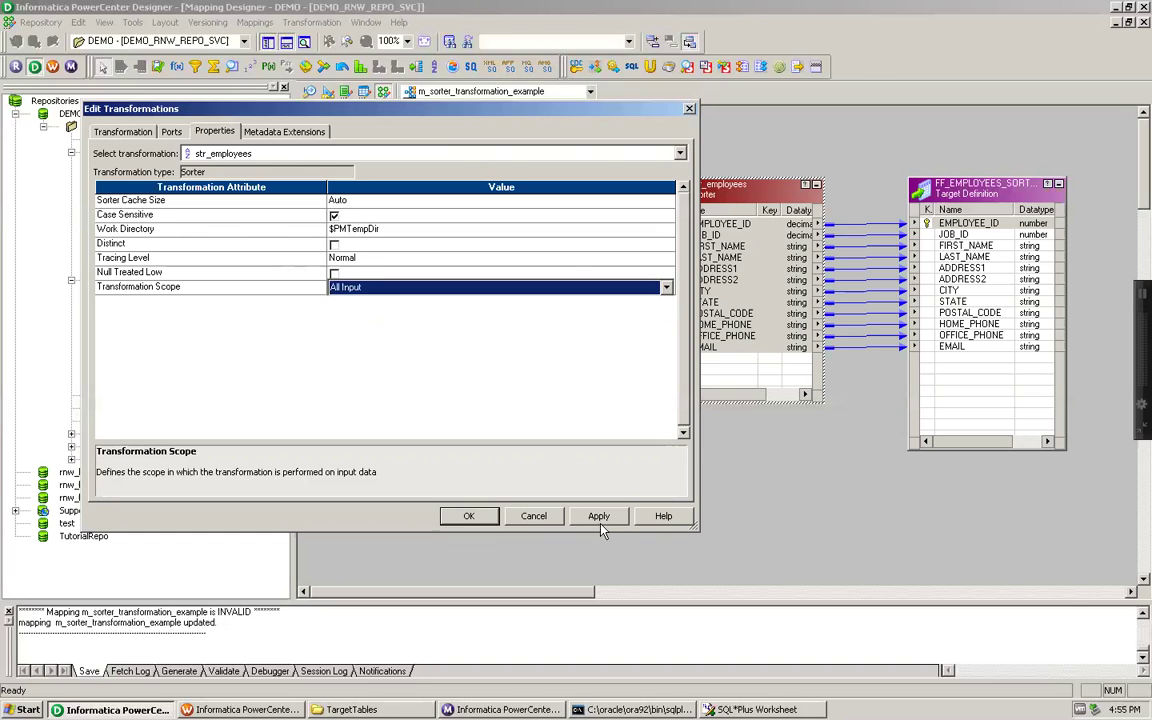
{"action": "left_click", "coordinate": [470, 516]}
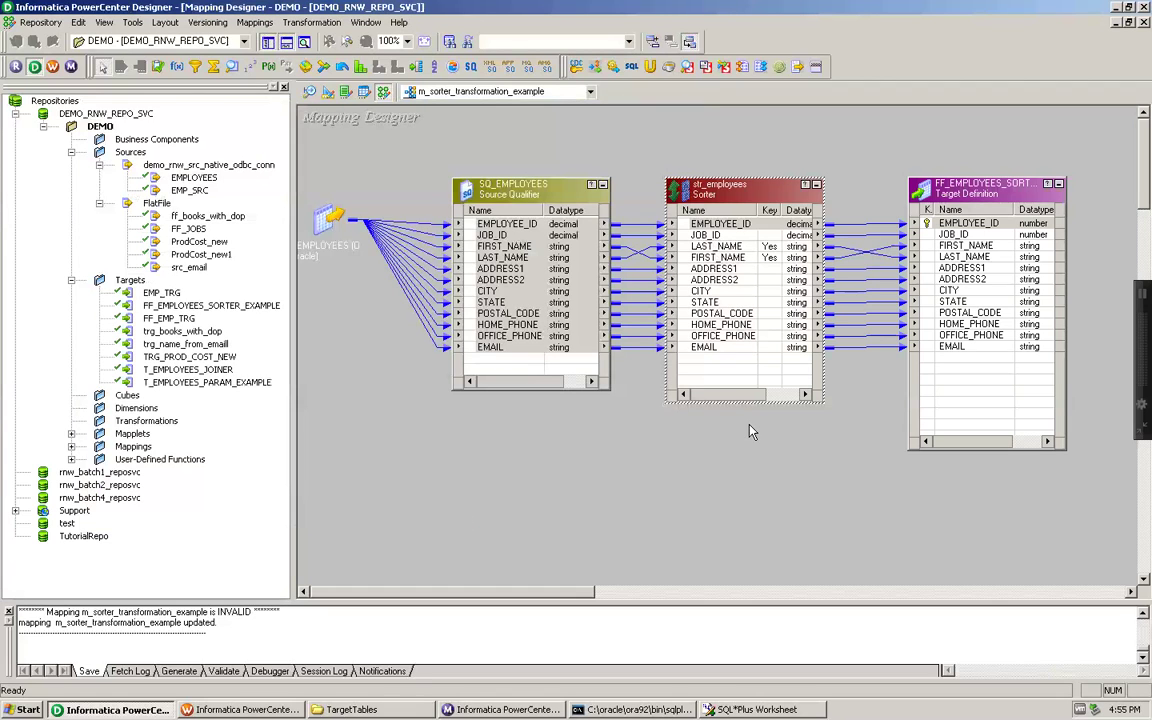
- Check the LAST_NAME and FIRST_NAME links from sorter to target, then save the mapping
{"action": "left_click", "coordinate": [817, 247]}
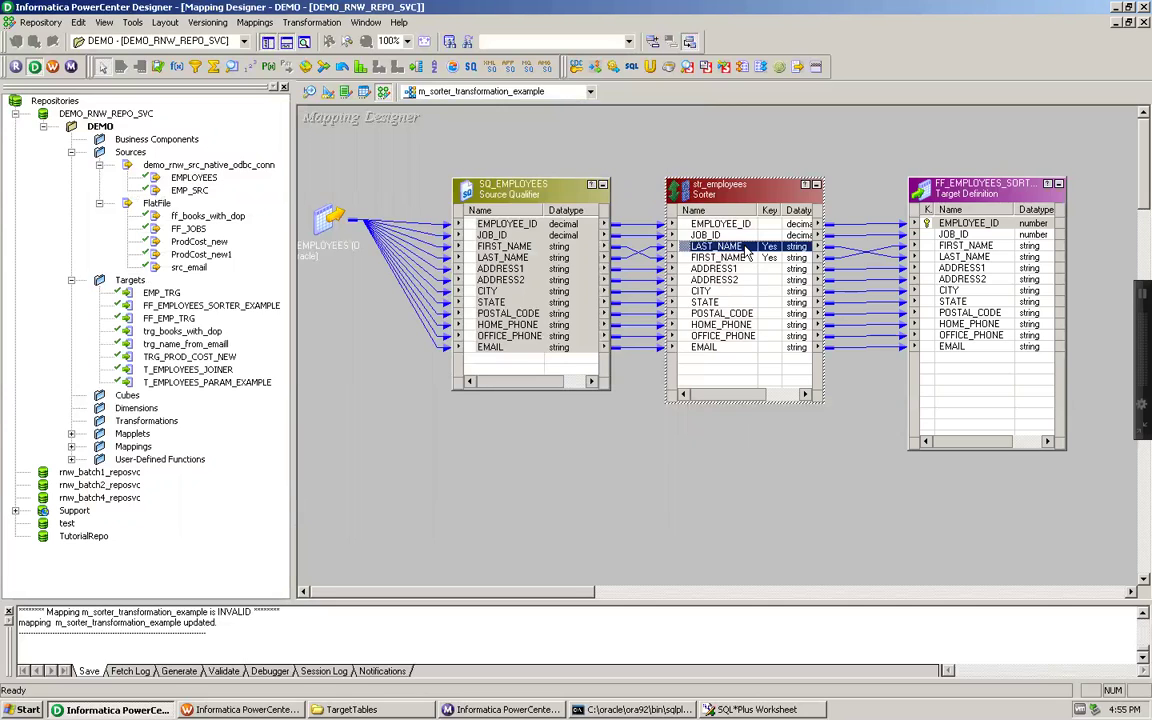
{"action": "left_click", "coordinate": [955, 257]}
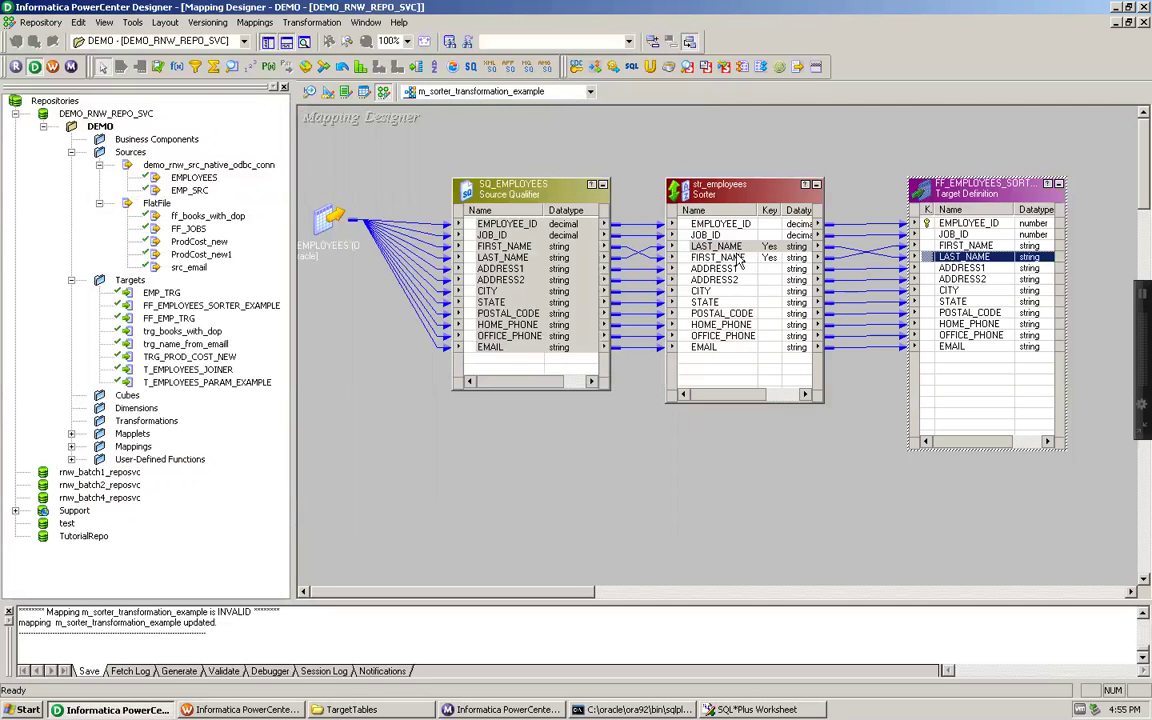
{"action": "left_click", "coordinate": [738, 258]}
{"action": "left_click", "coordinate": [965, 245]}
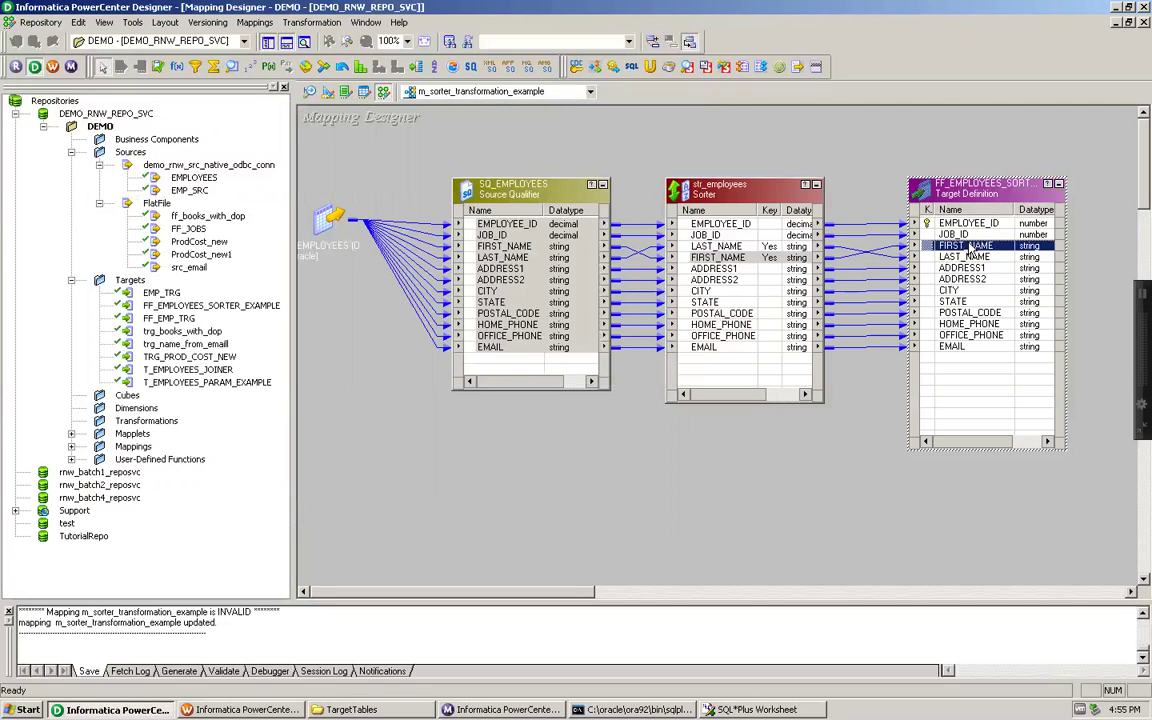
{"action": "left_click", "coordinate": [723, 463]}
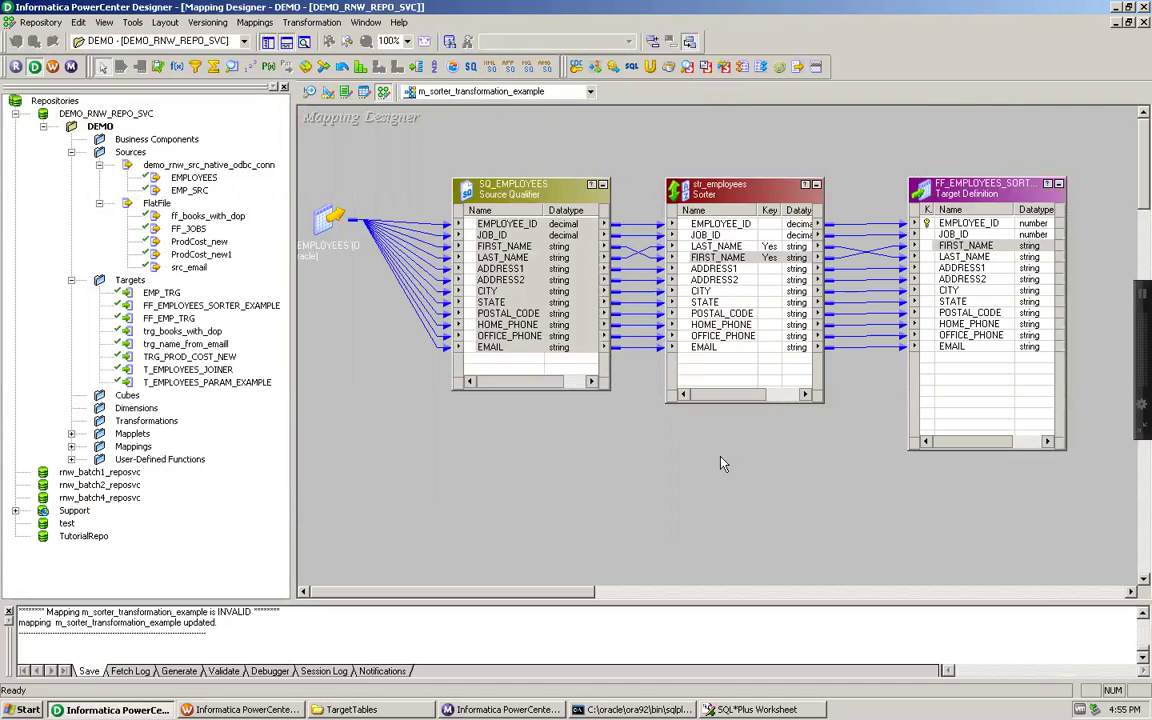
{"action": "key", "text": "ctrl+s"}
- Generate a workflow from the mapping with default wizard settings and switch to Workflow Manager
{"action": "left_click", "coordinate": [254, 22]}
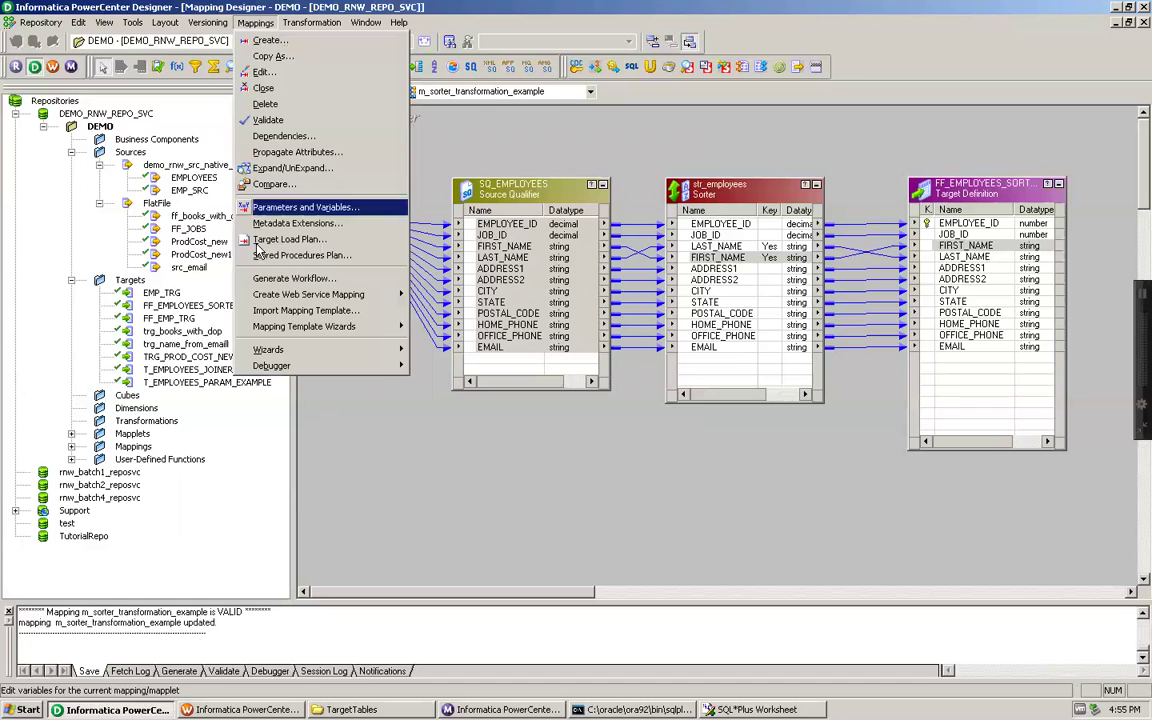
{"action": "left_click", "coordinate": [258, 282]}
{"action": "left_click", "coordinate": [692, 556]}
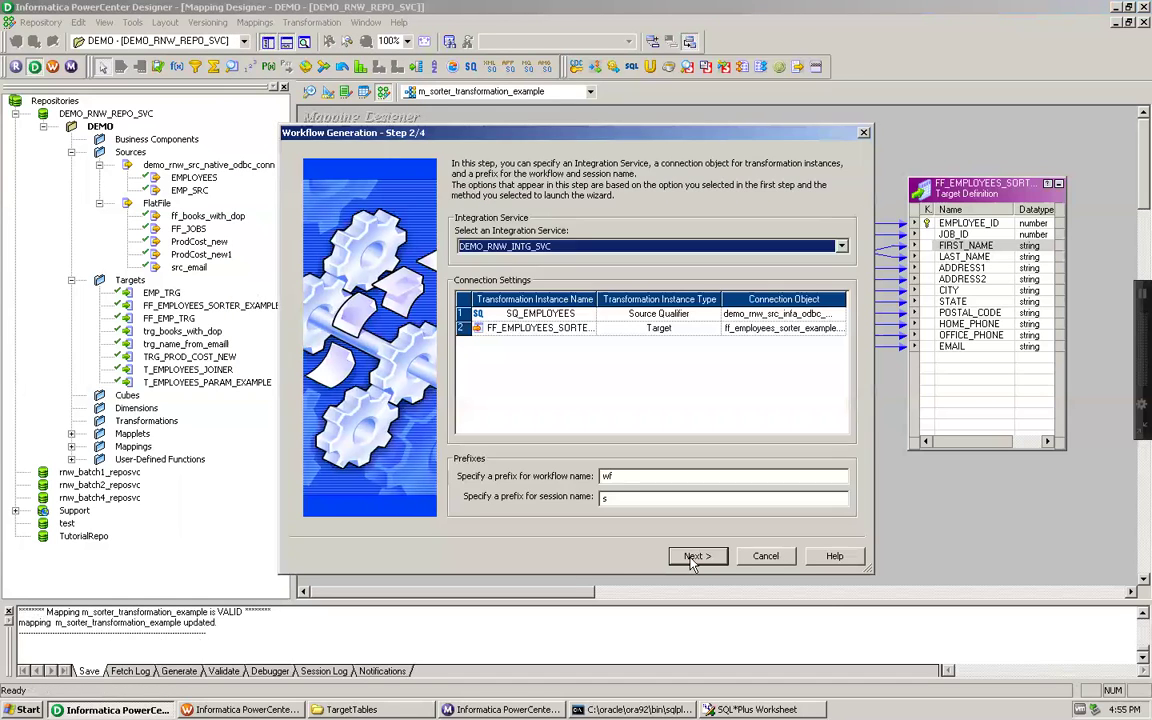
{"action": "left_click", "coordinate": [692, 556]}
{"action": "left_click", "coordinate": [692, 556]}
{"action": "left_click", "coordinate": [697, 555]}
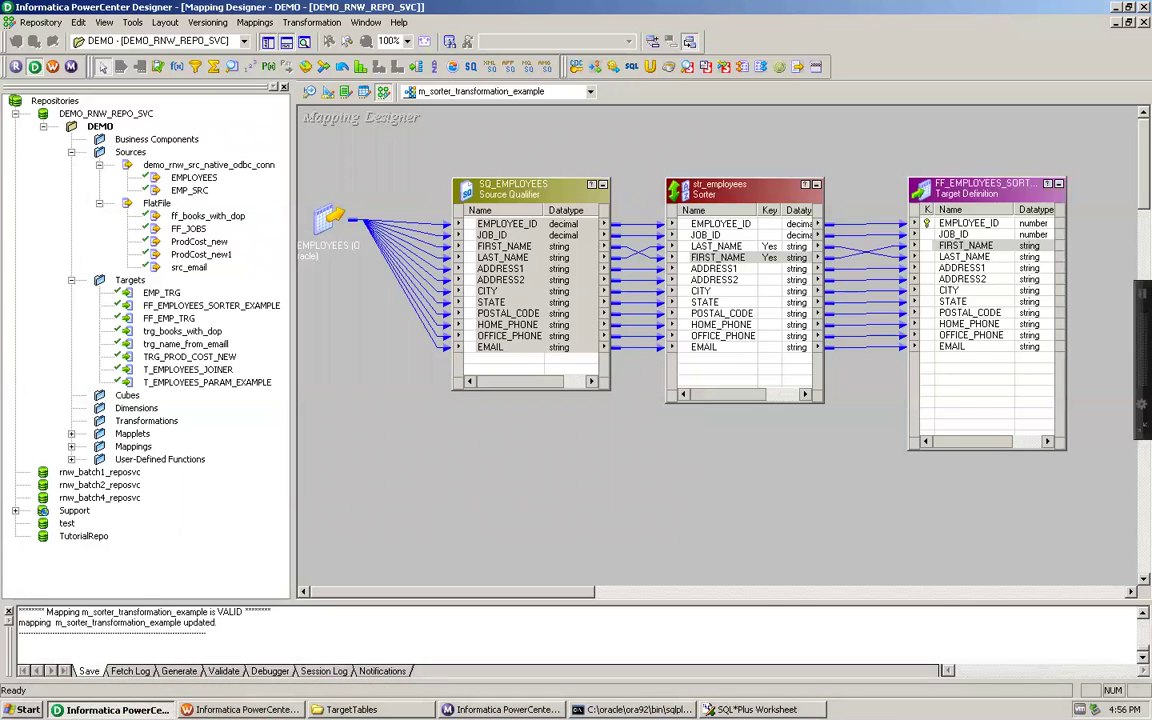
{"action": "left_click", "coordinate": [240, 709]}
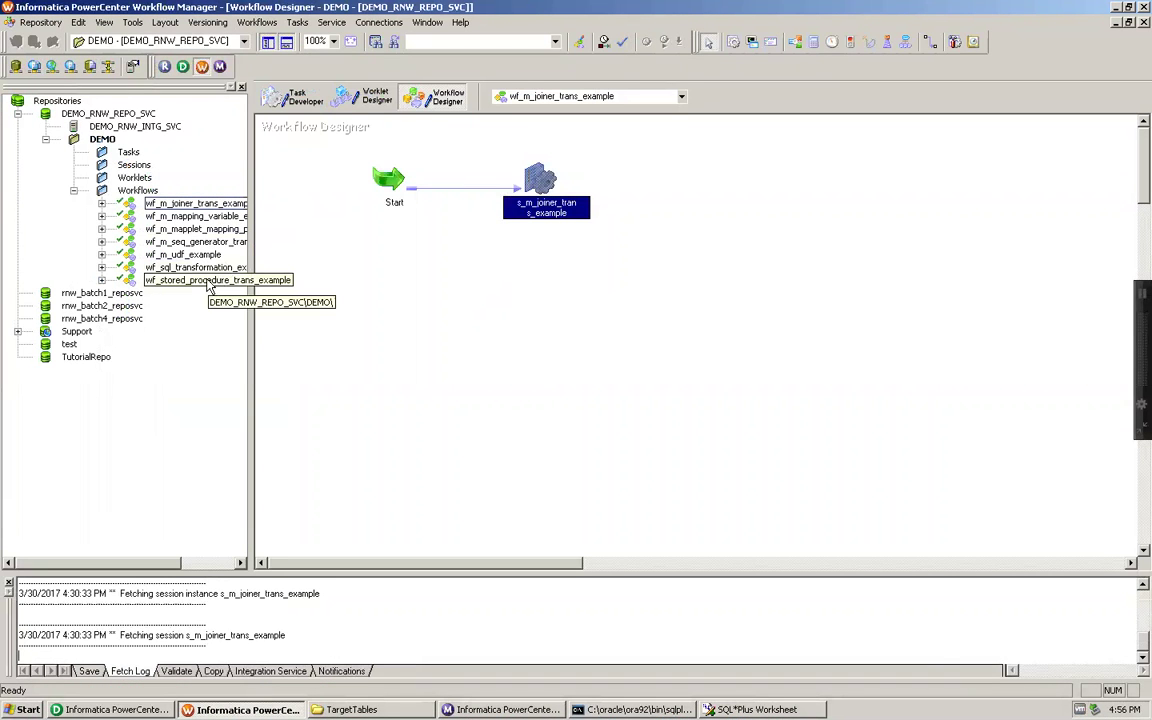
- Disconnect from and reconnect to the DEMO_RNW_REPO_SVC repository
{"action": "left_click", "coordinate": [140, 190]}
{"action": "right_click", "coordinate": [148, 194]}
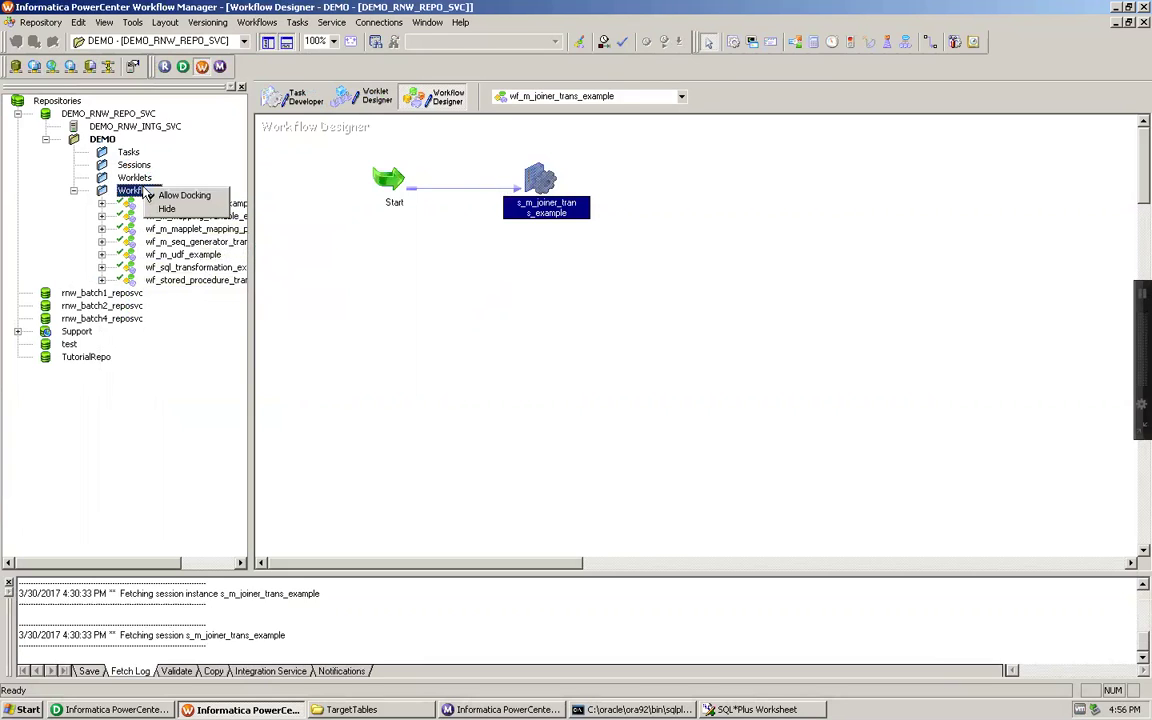
{"action": "key", "text": "Escape"}
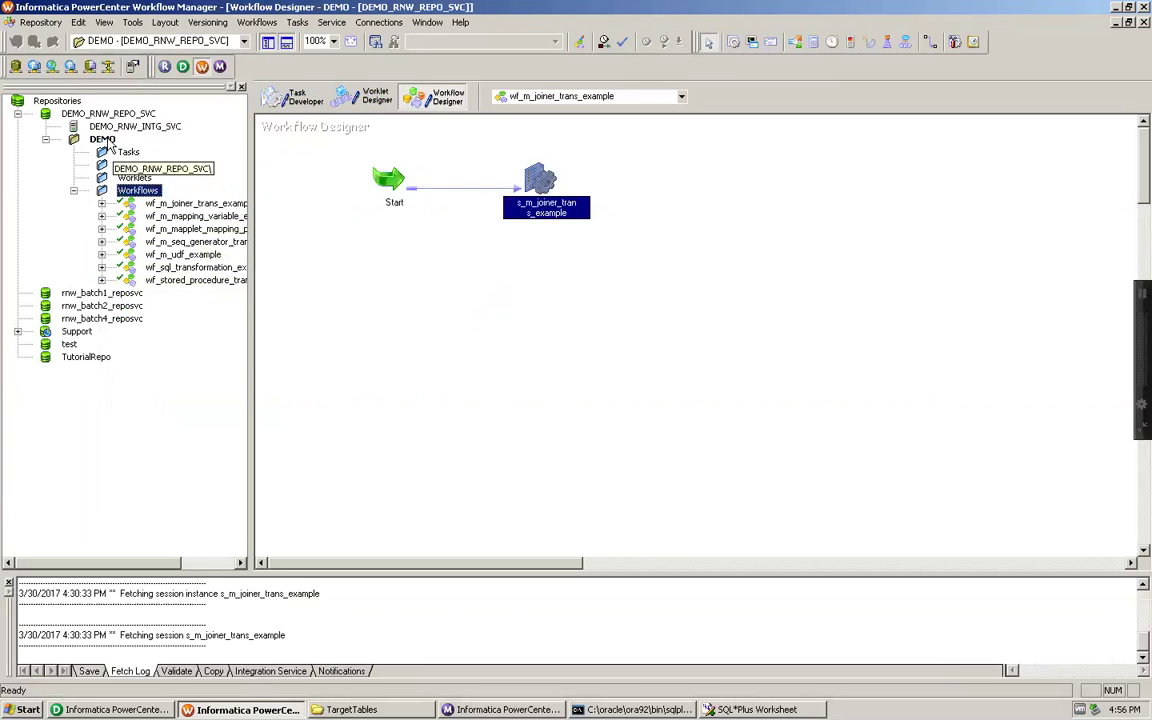
{"action": "right_click", "coordinate": [111, 143]}
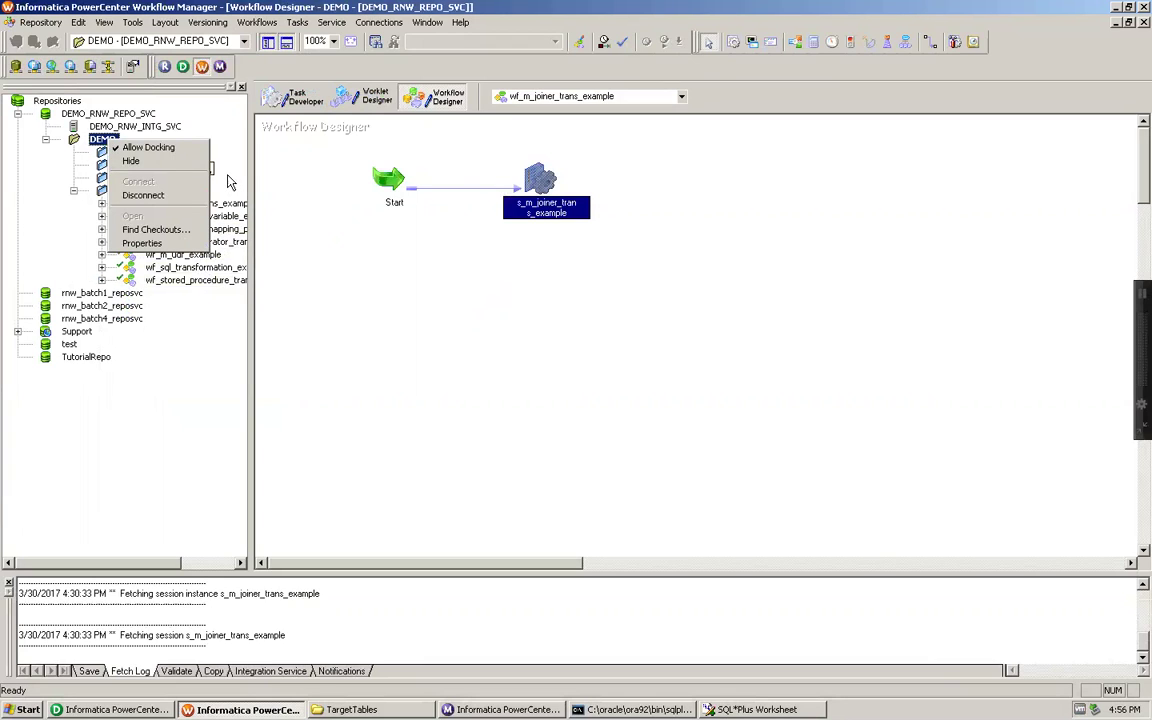
{"action": "left_click", "coordinate": [86, 114]}
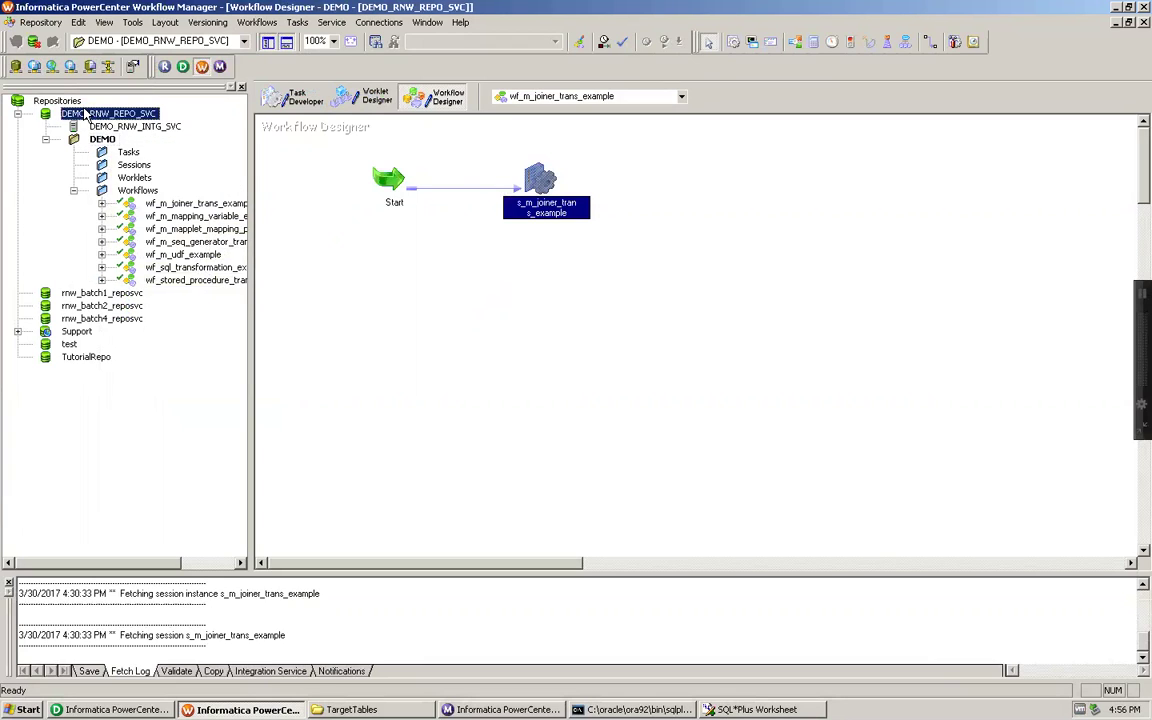
{"action": "right_click", "coordinate": [86, 115]}
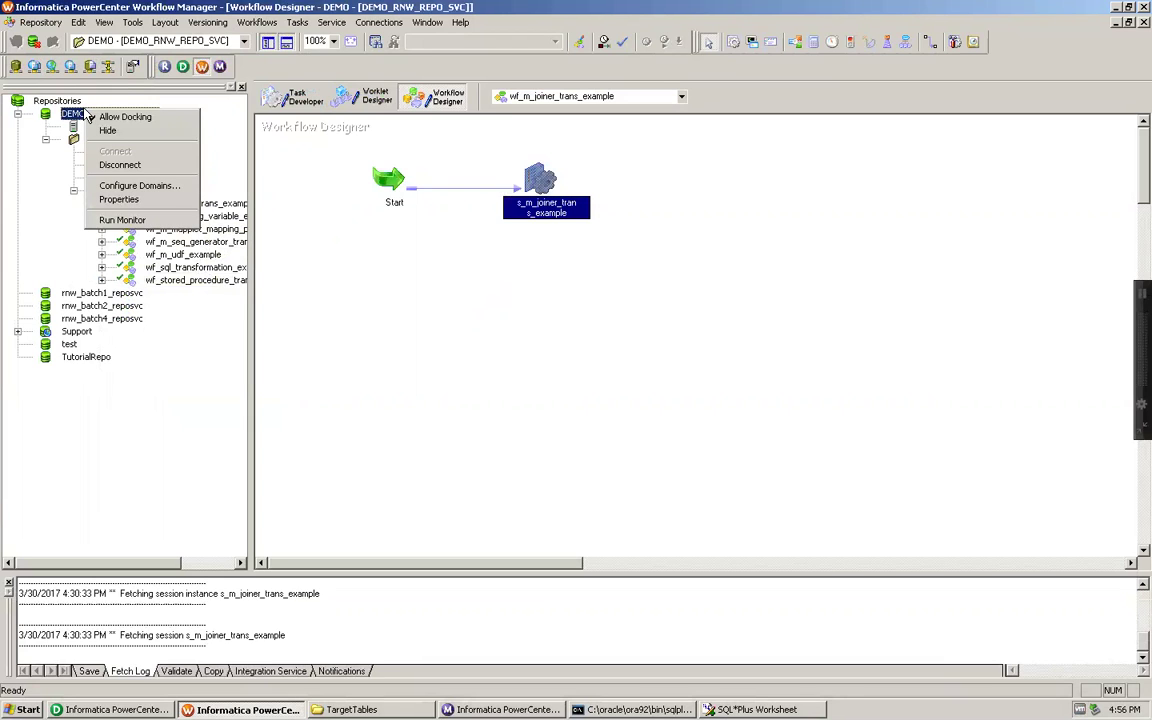
{"action": "left_click", "coordinate": [108, 165]}
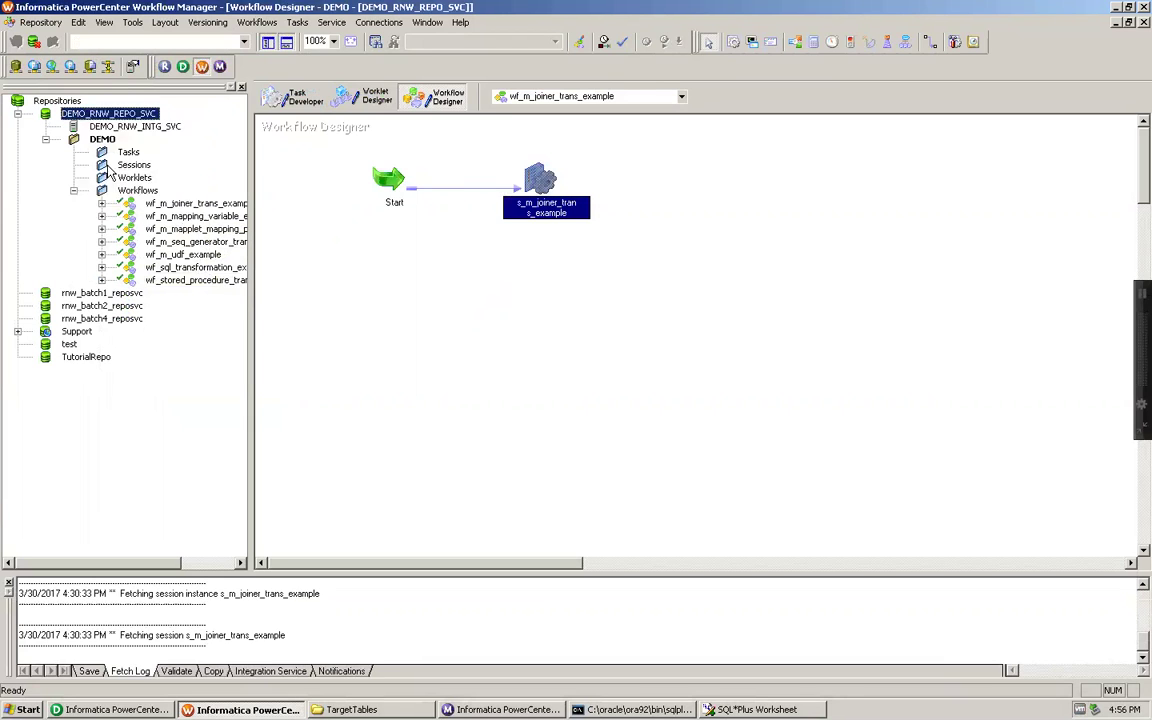
{"action": "double_click", "coordinate": [110, 114]}
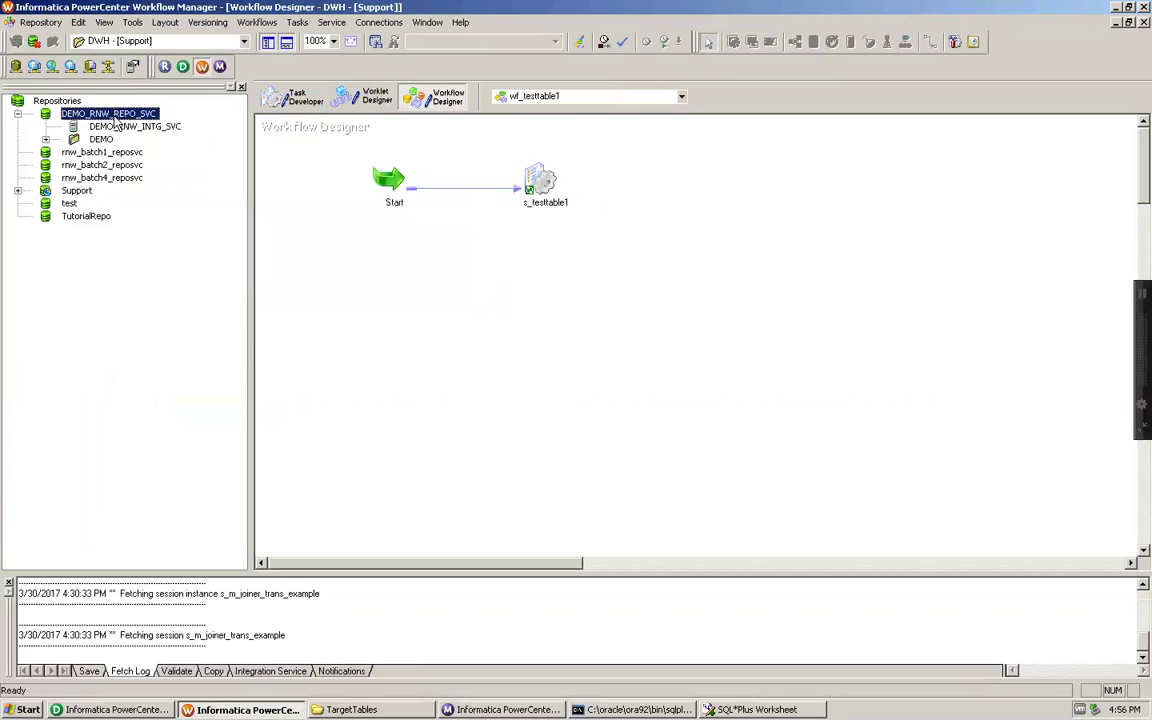
- Open wf_m_sorter_transformation_example from DEMO > Workflows and edit its sorter session
{"action": "double_click", "coordinate": [101, 139]}
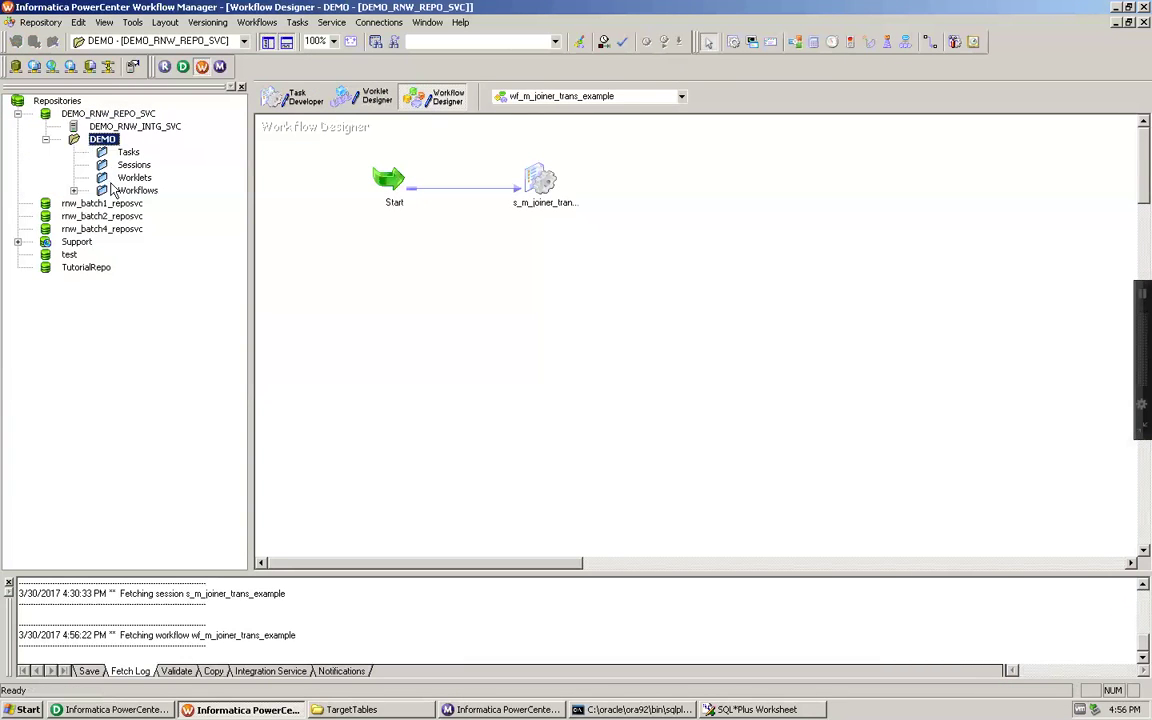
{"action": "left_click", "coordinate": [75, 191]}
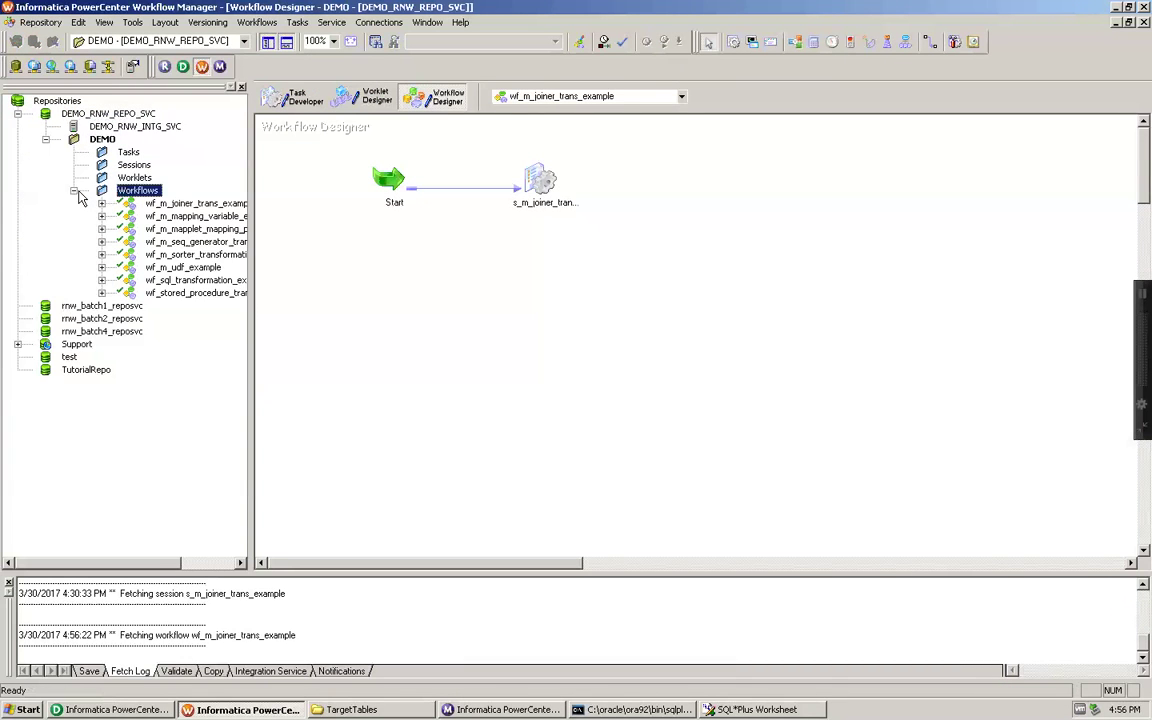
{"action": "double_click", "coordinate": [194, 258]}
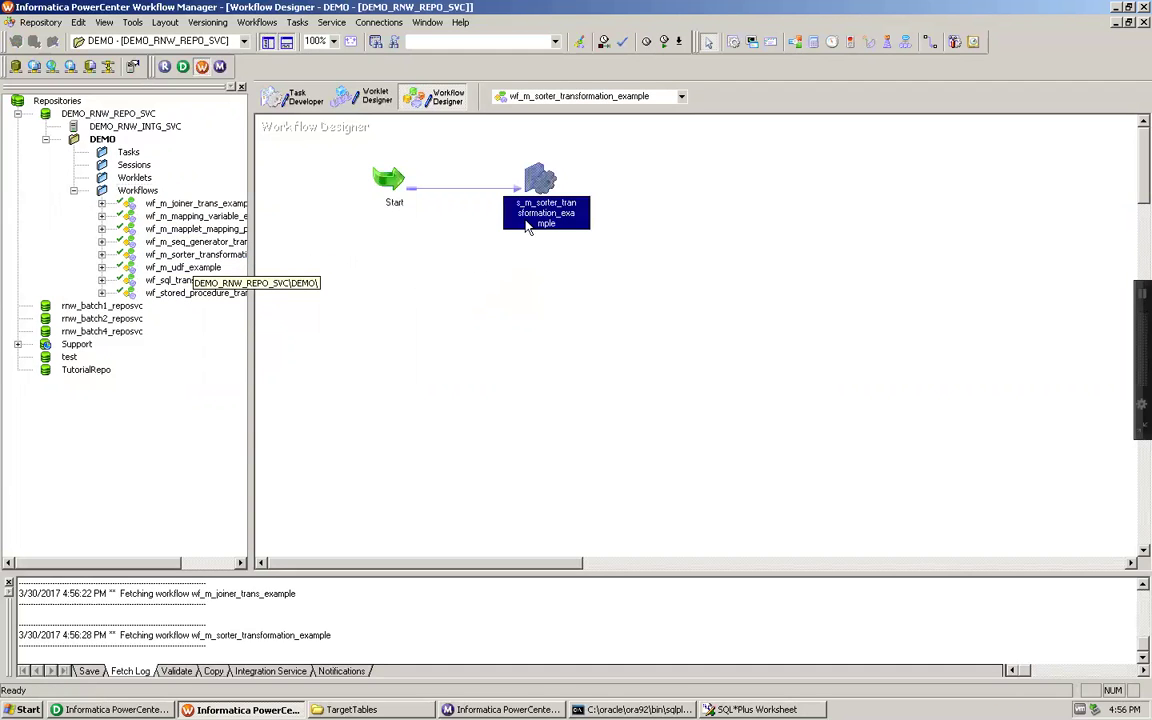
{"action": "double_click", "coordinate": [546, 181]}
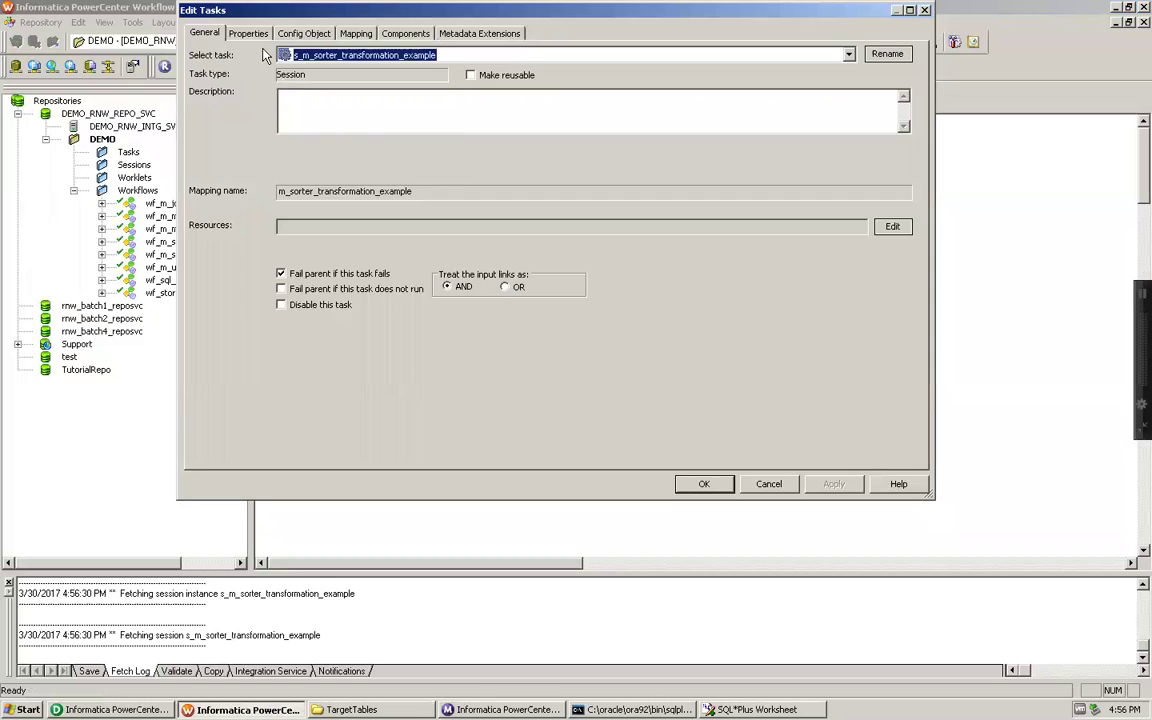
- Set the session's $Source connection value to demo_rnw_src_infa_odbc_conn
{"action": "left_click", "coordinate": [249, 33]}
{"action": "left_click", "coordinate": [522, 221]}
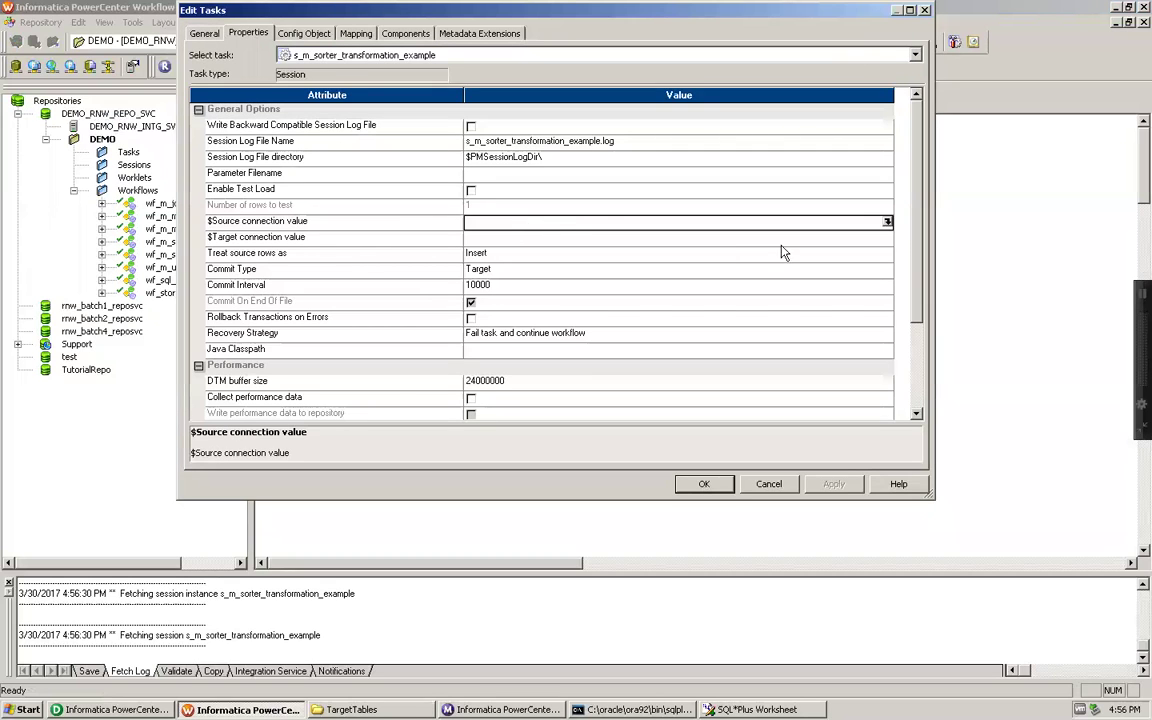
{"action": "left_click", "coordinate": [887, 222]}
{"action": "left_click", "coordinate": [517, 249]}
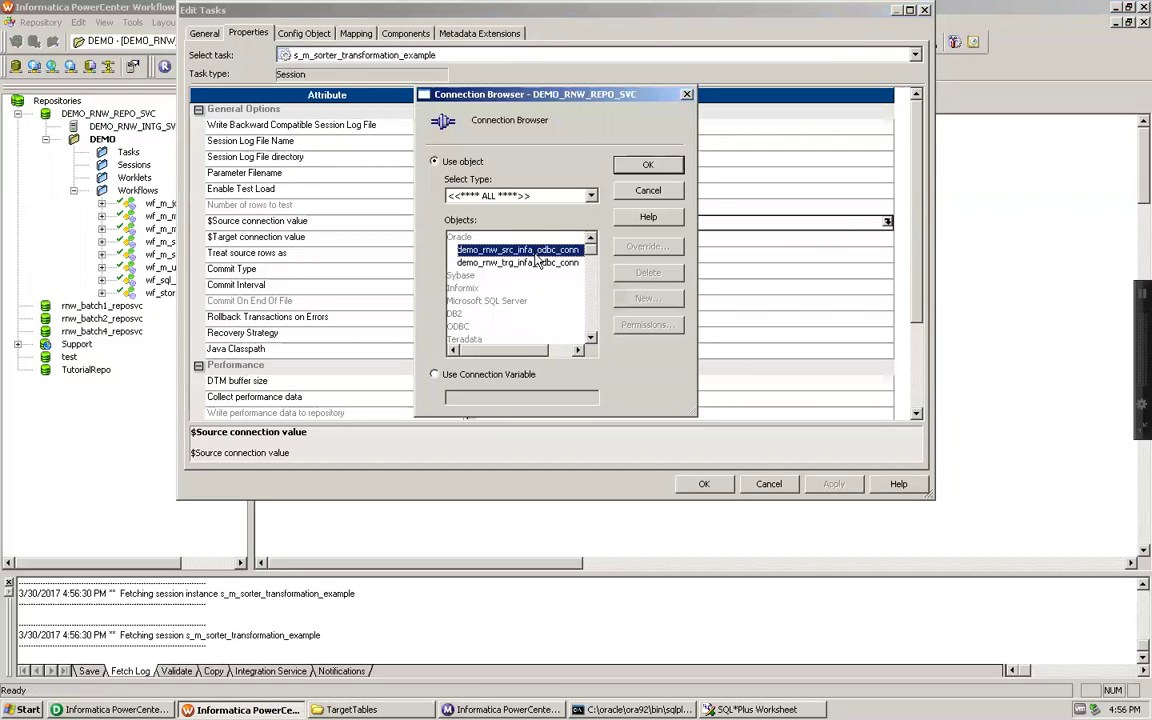
{"action": "left_click", "coordinate": [650, 167]}
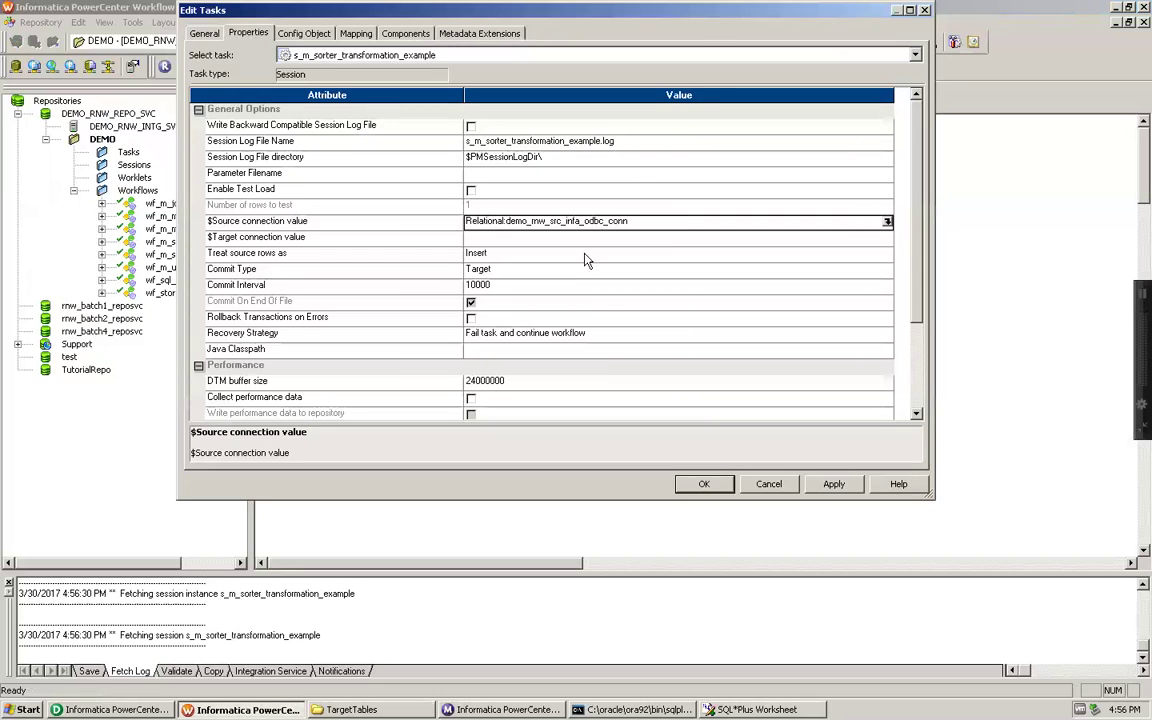
- Make the SQ_EMPLOYEES source use the connection variable $Source
{"action": "left_click", "coordinate": [356, 33]}
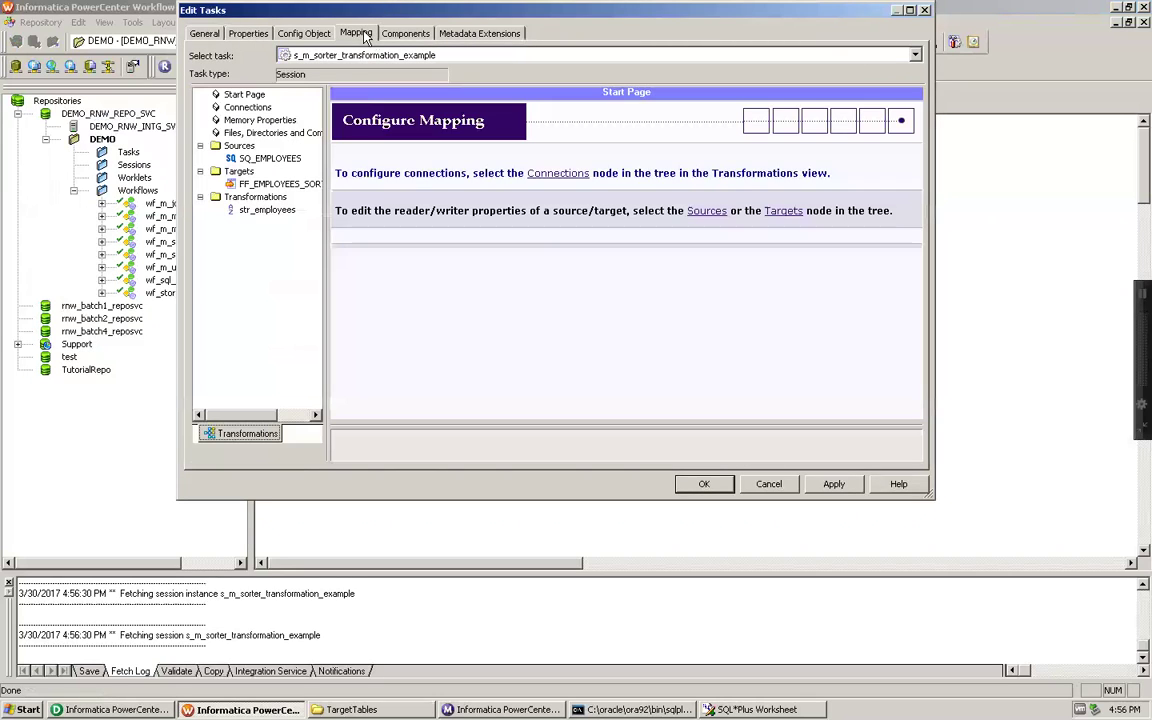
{"action": "left_click", "coordinate": [266, 159]}
{"action": "left_click", "coordinate": [655, 266]}
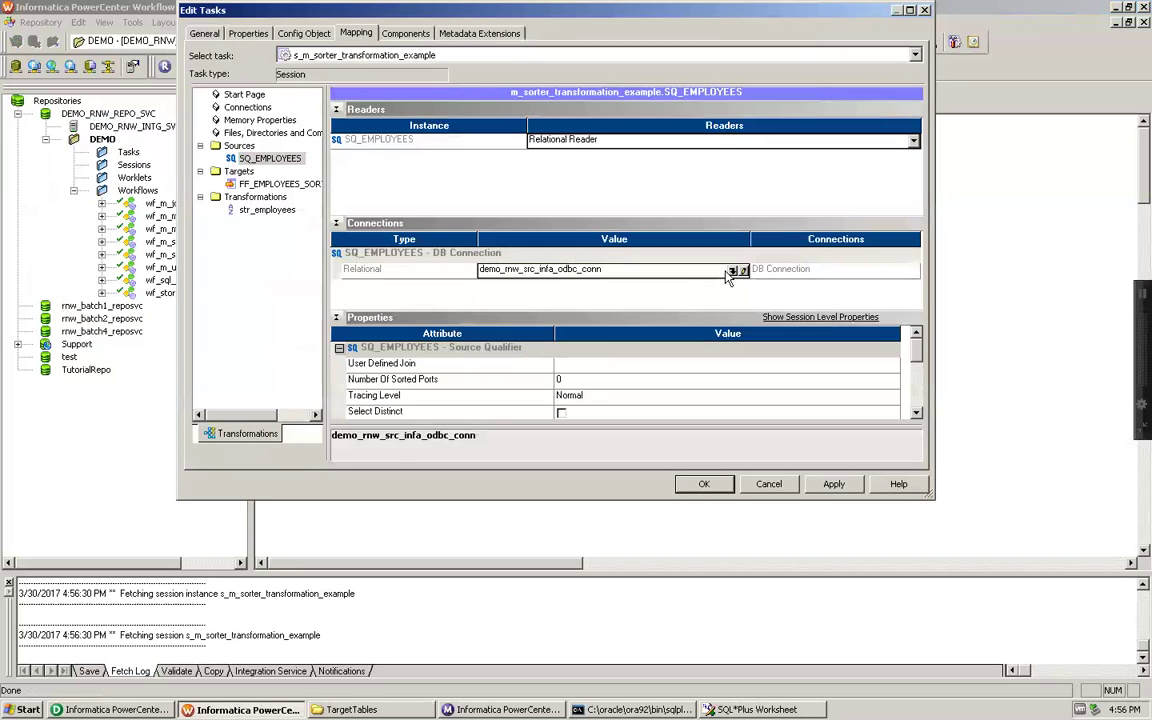
{"action": "left_click", "coordinate": [732, 272]}
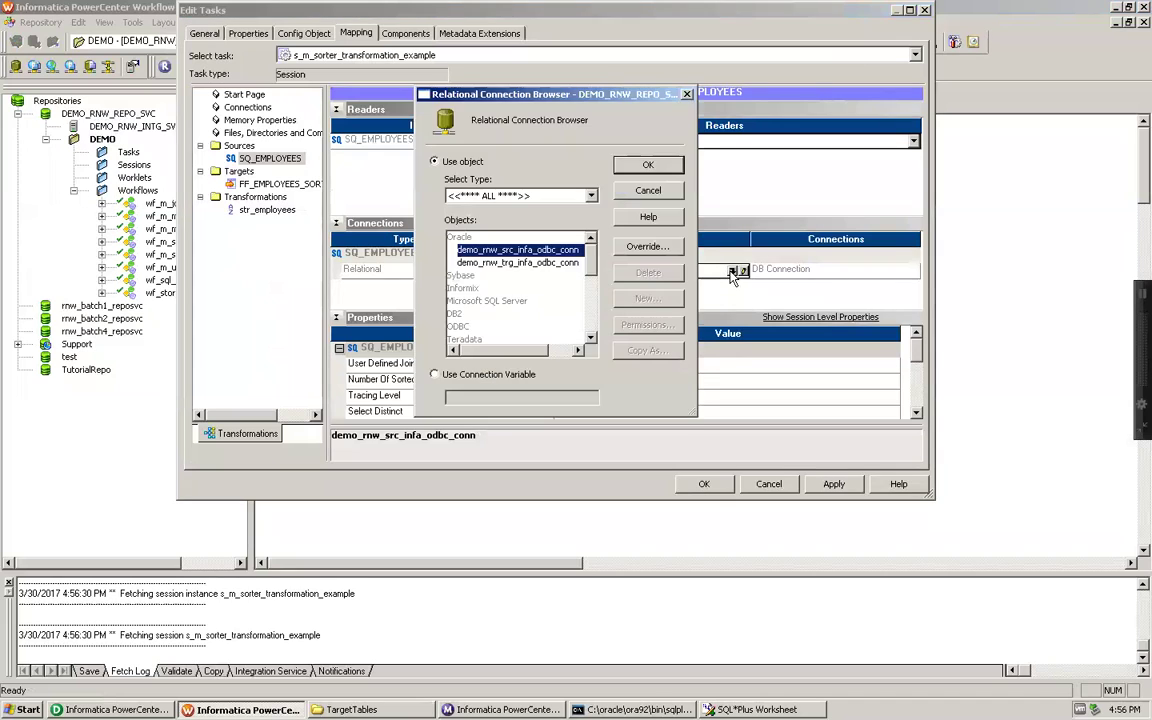
{"action": "left_click", "coordinate": [434, 374]}
{"action": "double_click", "coordinate": [451, 397]}
{"action": "type", "text": "$Source"}
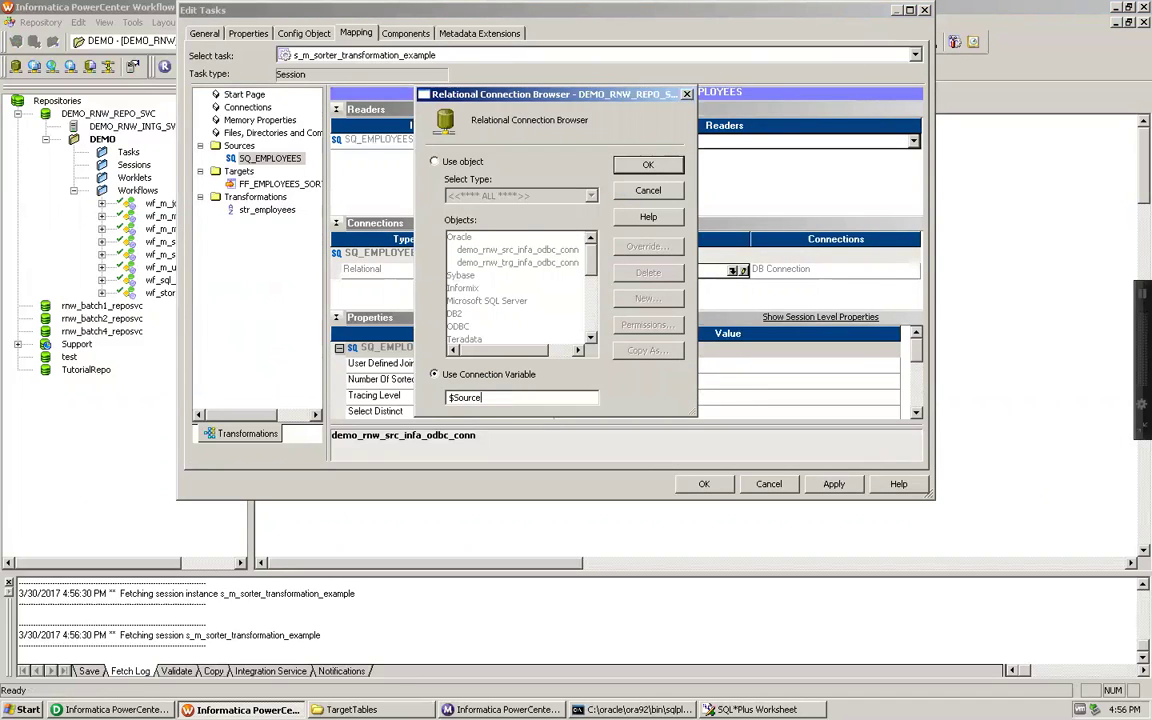
{"action": "key", "text": "Return"}
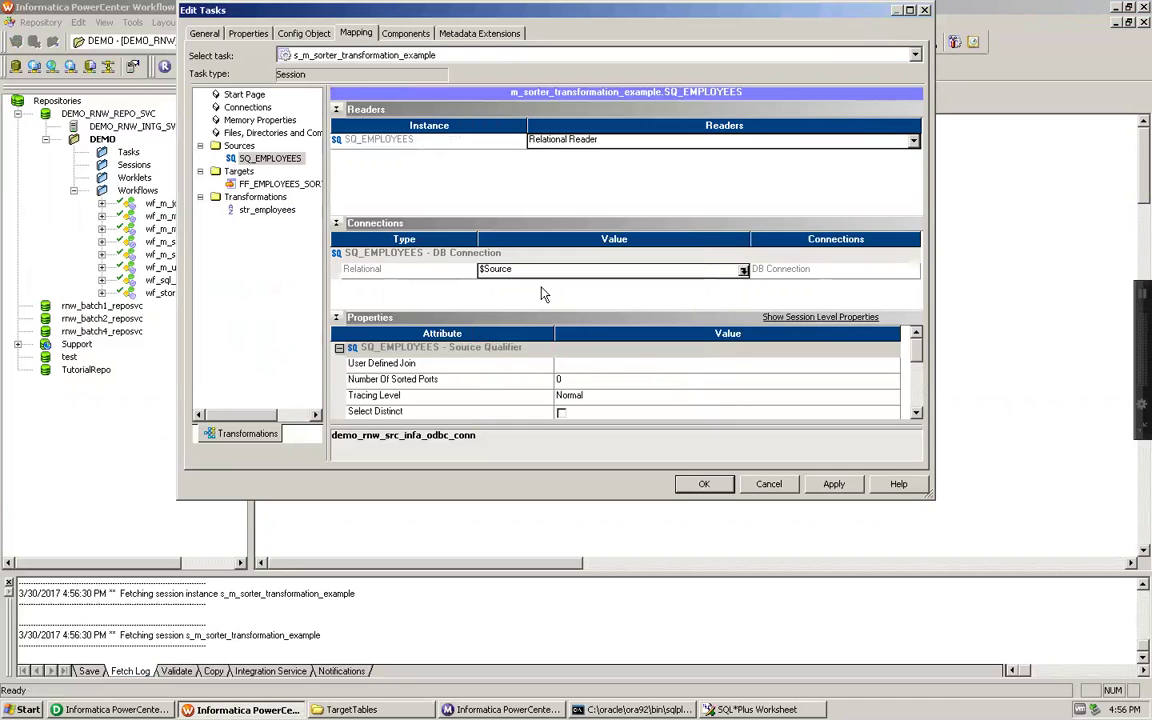
{"action": "left_click", "coordinate": [285, 185]}
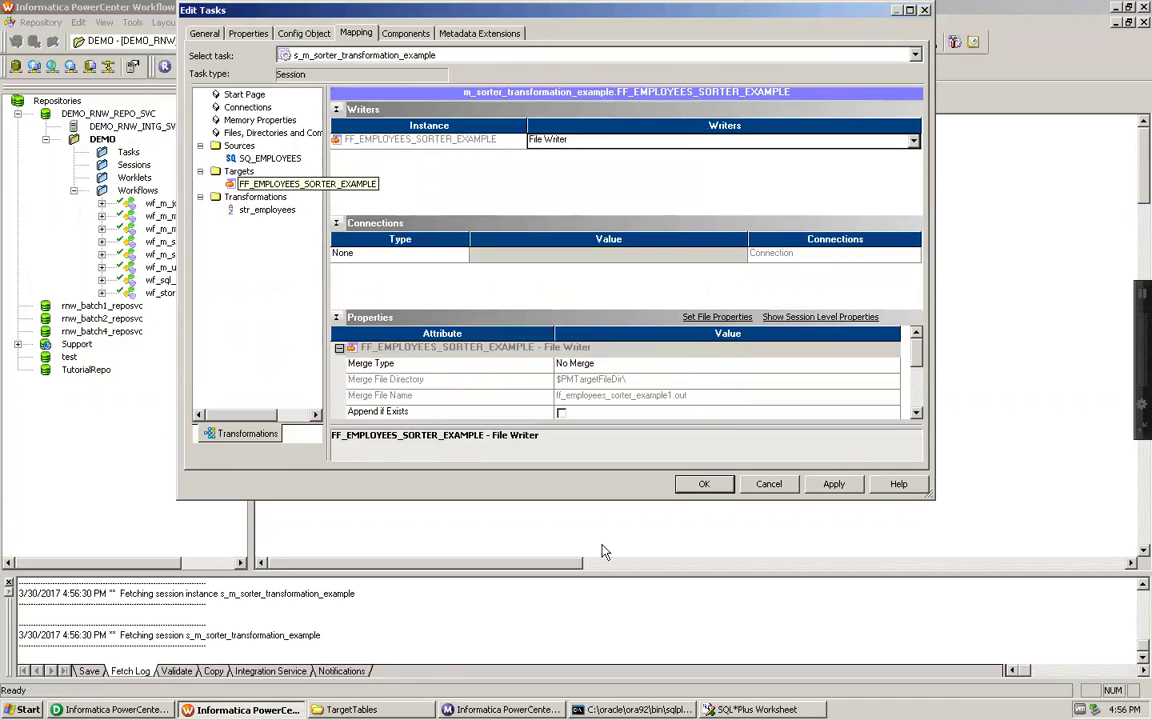
- Set the target's Output file directory to C:\Informatica\9.1.0\TargetTables\
{"action": "left_click", "coordinate": [348, 709]}
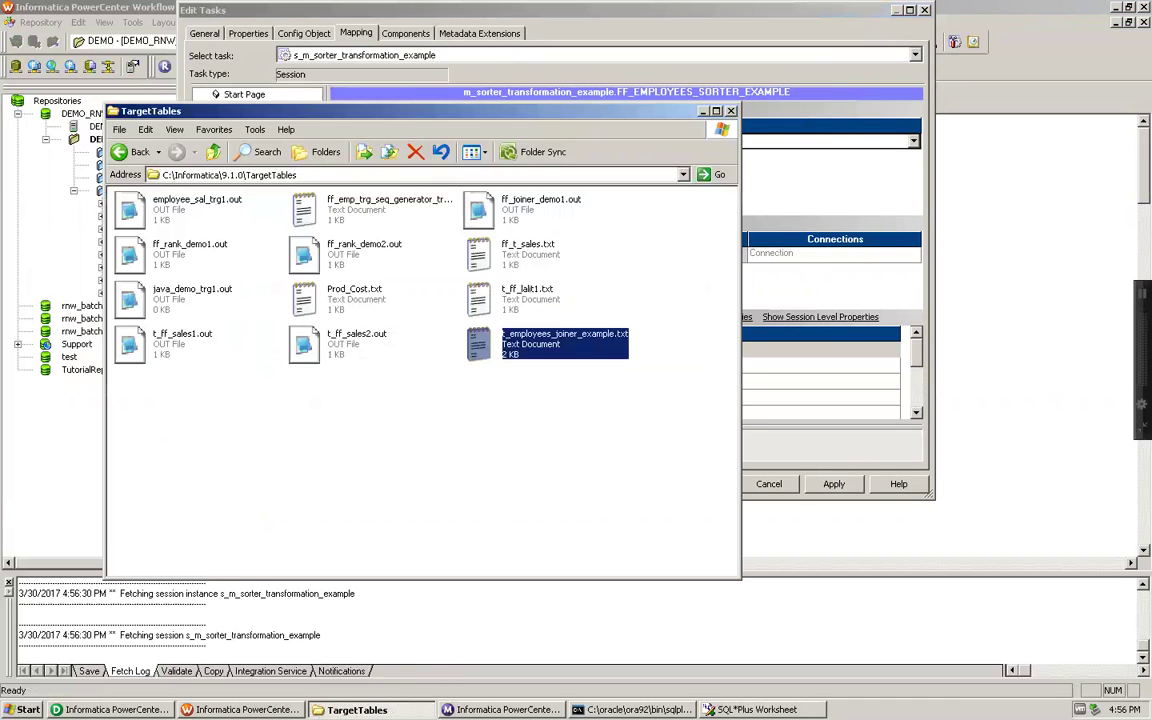
{"action": "left_click", "coordinate": [398, 172]}
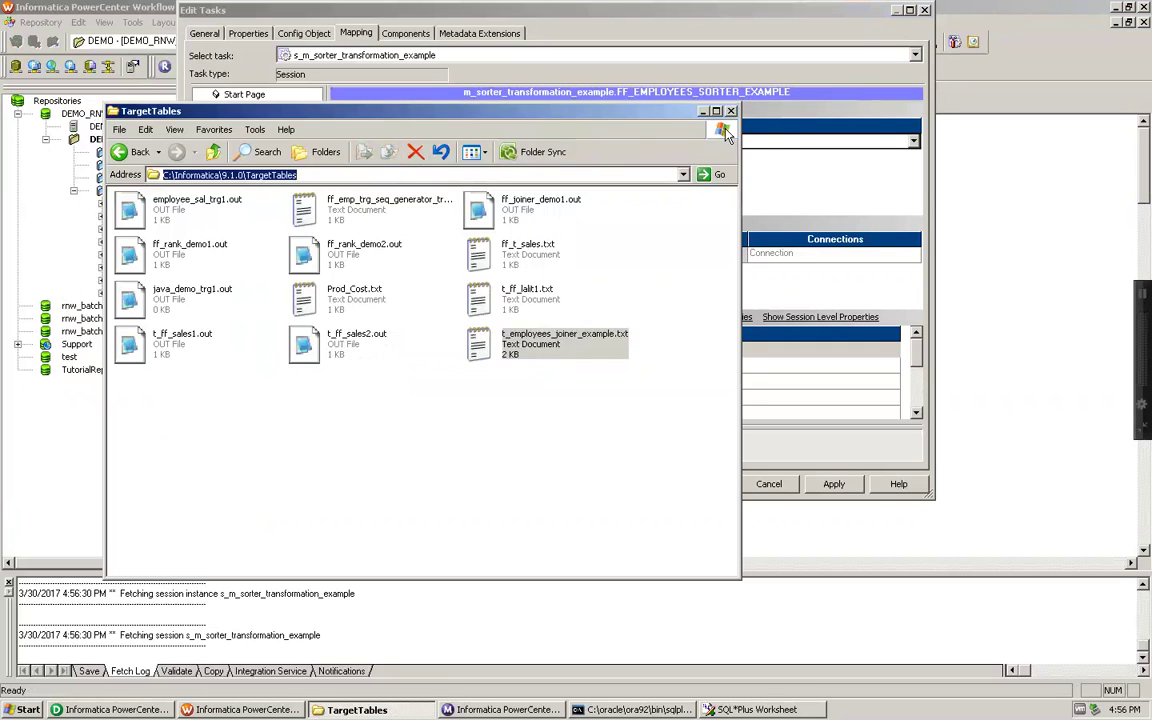
{"action": "left_click", "coordinate": [706, 114]}
{"action": "scroll", "coordinate": [916, 412], "scroll_direction": "down", "scroll_amount": 7}
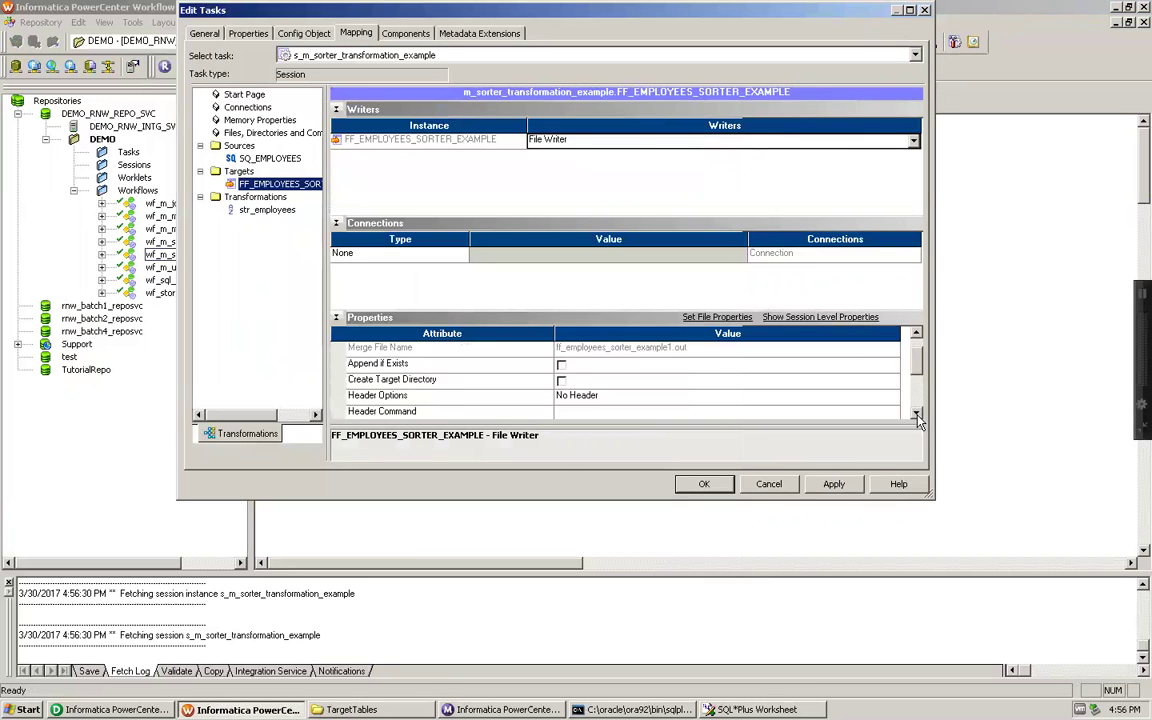
{"action": "left_click", "coordinate": [916, 414]}
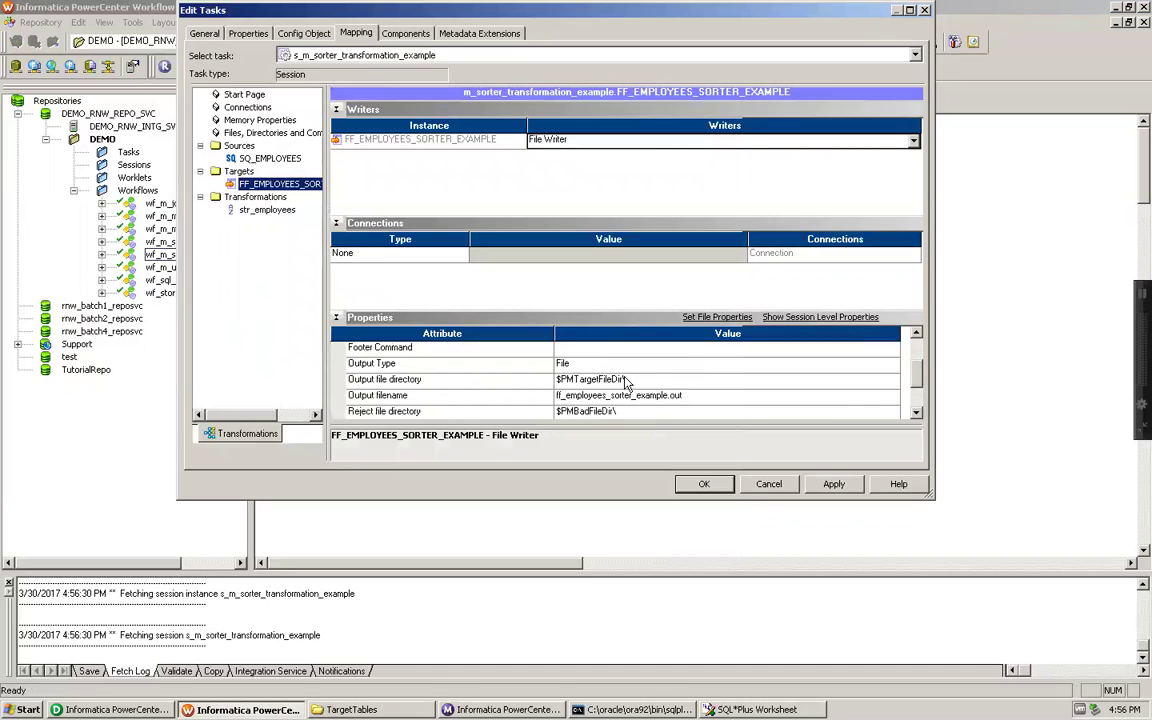
{"action": "left_click", "coordinate": [622, 379]}
{"action": "left_click", "coordinate": [622, 378]}
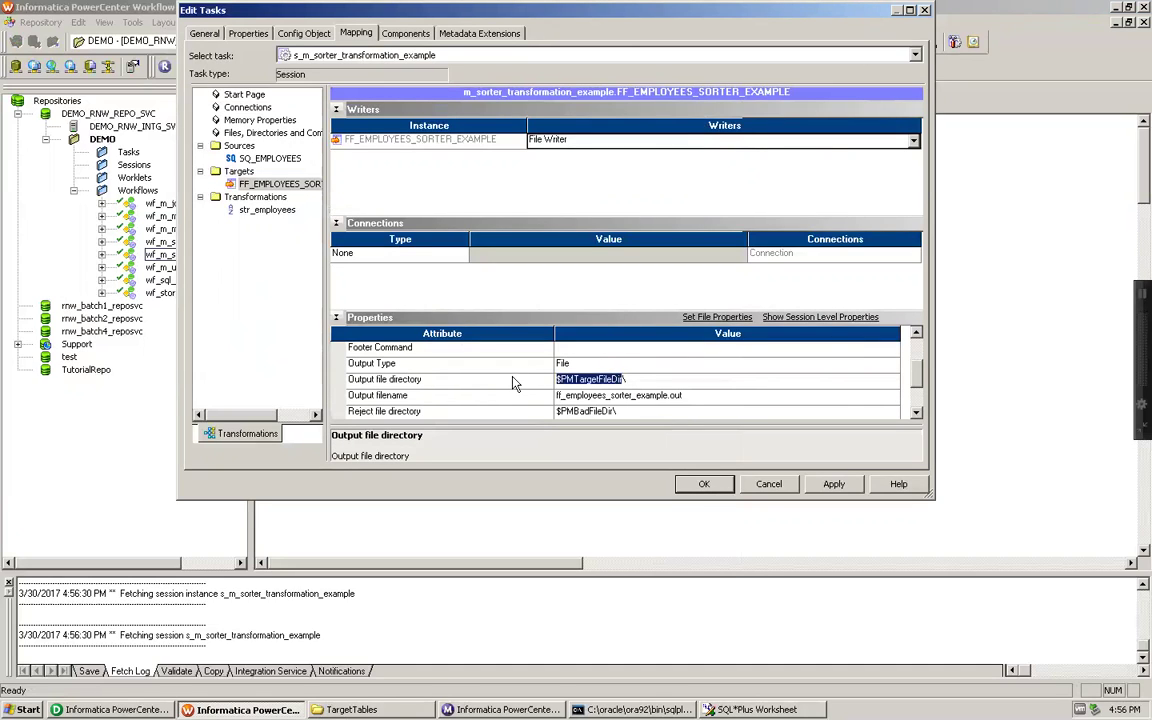
{"action": "type", "text": "C:\\Informatica\\9.1.0\\TargetTables\\"}
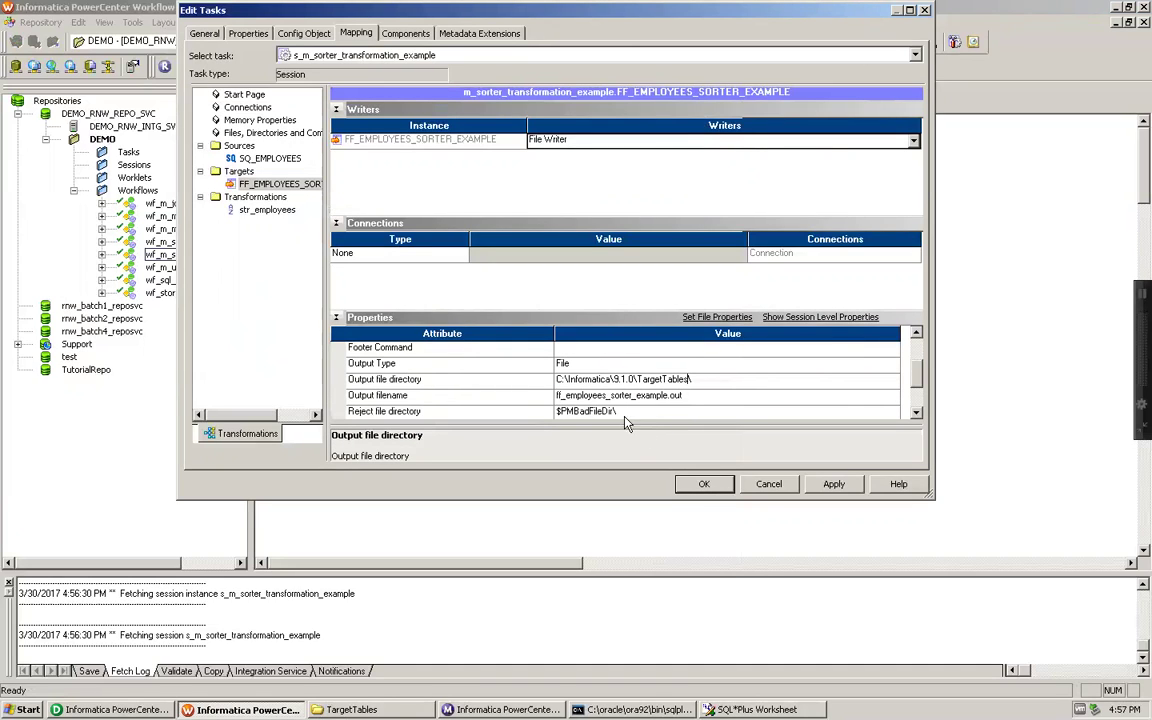
- Change the output filename to ff_employees_sorter_example.txt and apply the session changes
{"action": "left_click", "coordinate": [688, 398]}
{"action": "left_click", "coordinate": [681, 396]}
{"action": "key", "text": "BackSpace"}
{"action": "key", "text": "BackSpace"}
{"action": "key", "text": "BackSpace"}
{"action": "type", "text": "txt"}
{"action": "left_click", "coordinate": [277, 215]}
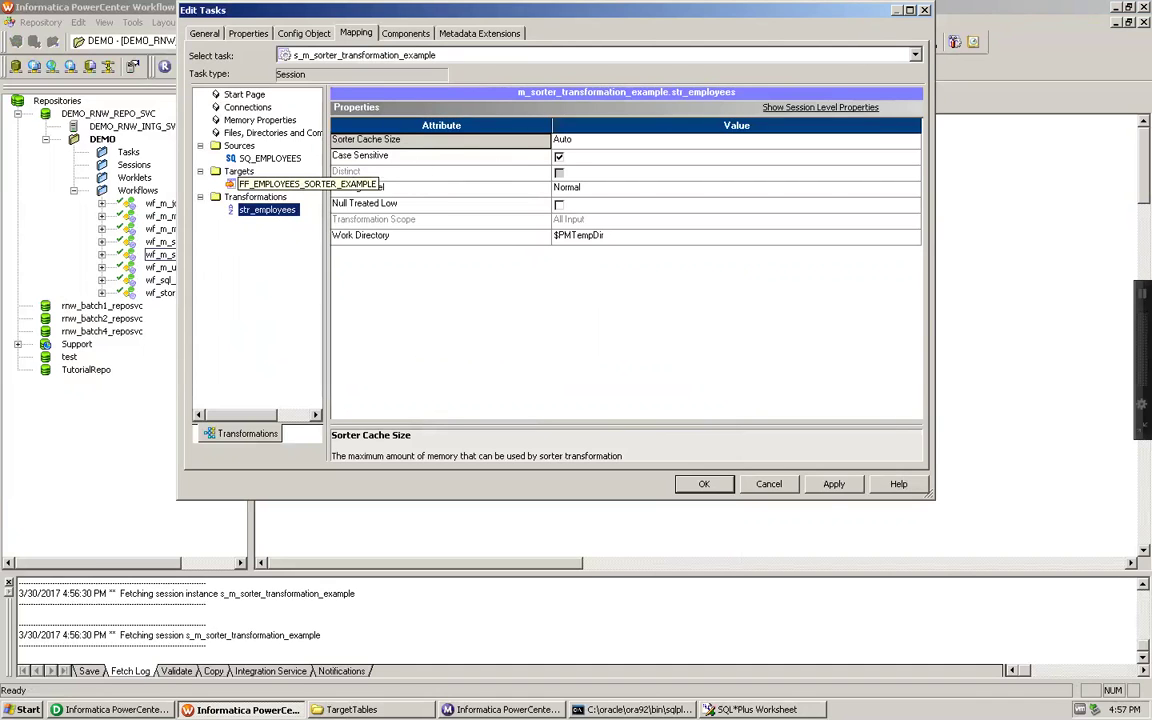
{"action": "left_click", "coordinate": [836, 484]}
- Close the session editor, save the workflow, and start the wf_m_sorter_transformation_example run
{"action": "left_click", "coordinate": [697, 484]}
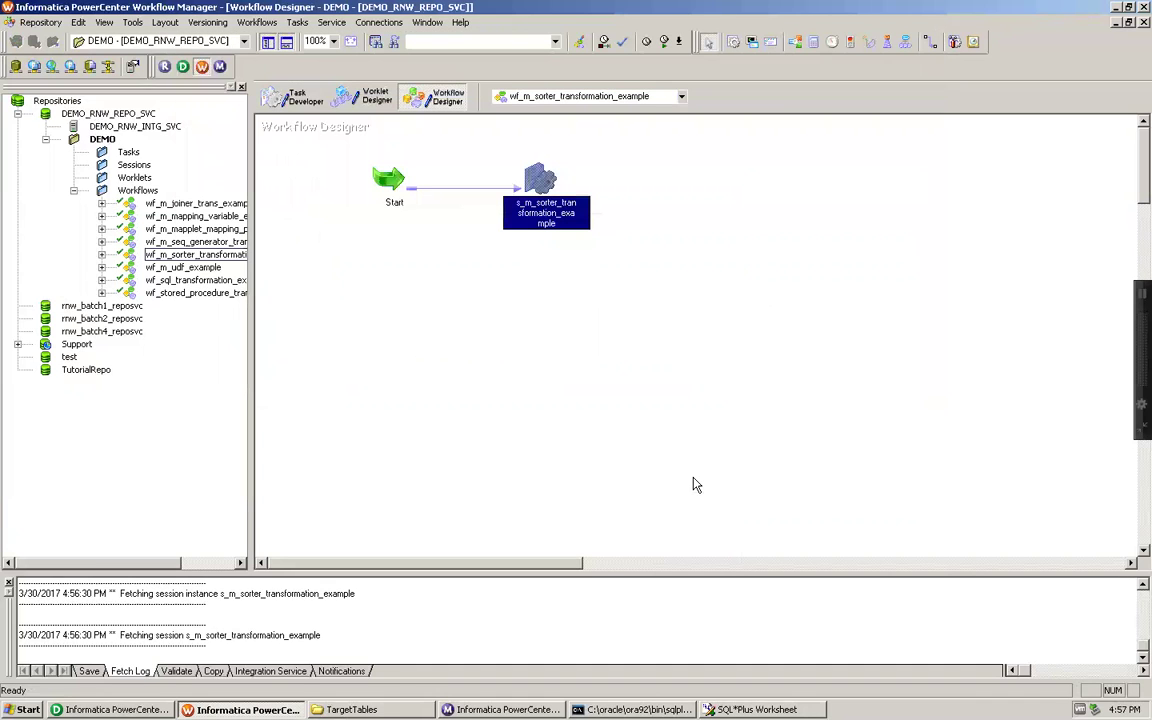
{"action": "key", "text": "ctrl+s"}
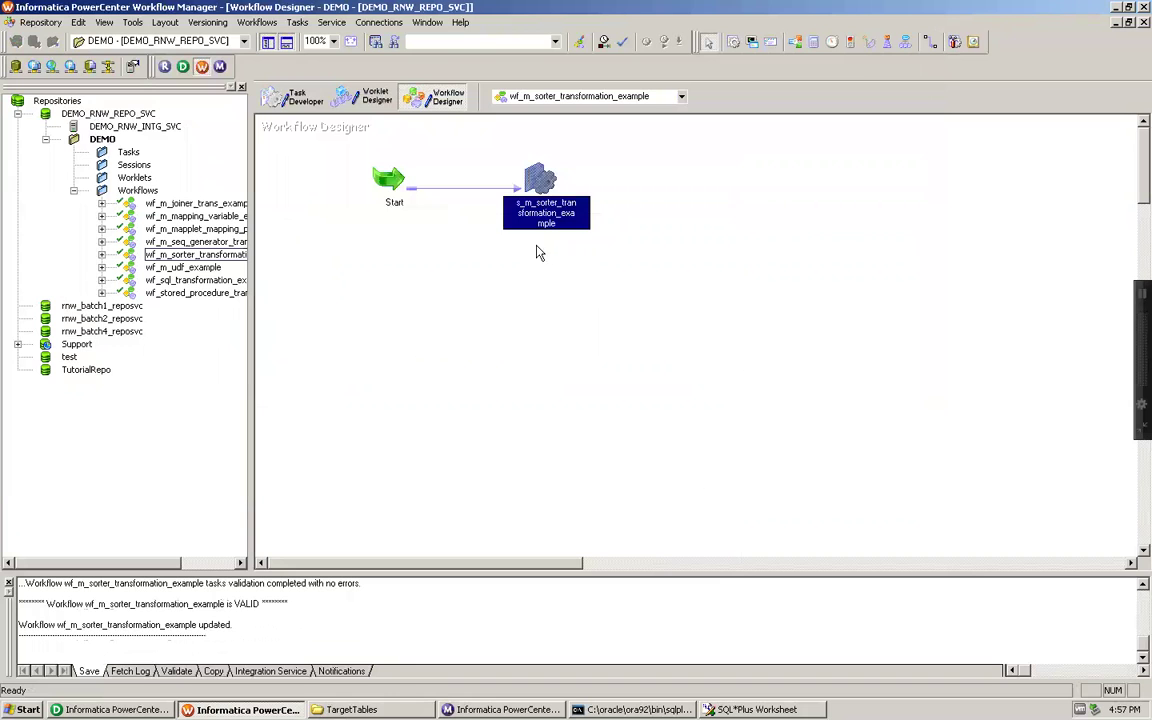
{"action": "left_click", "coordinate": [437, 258]}
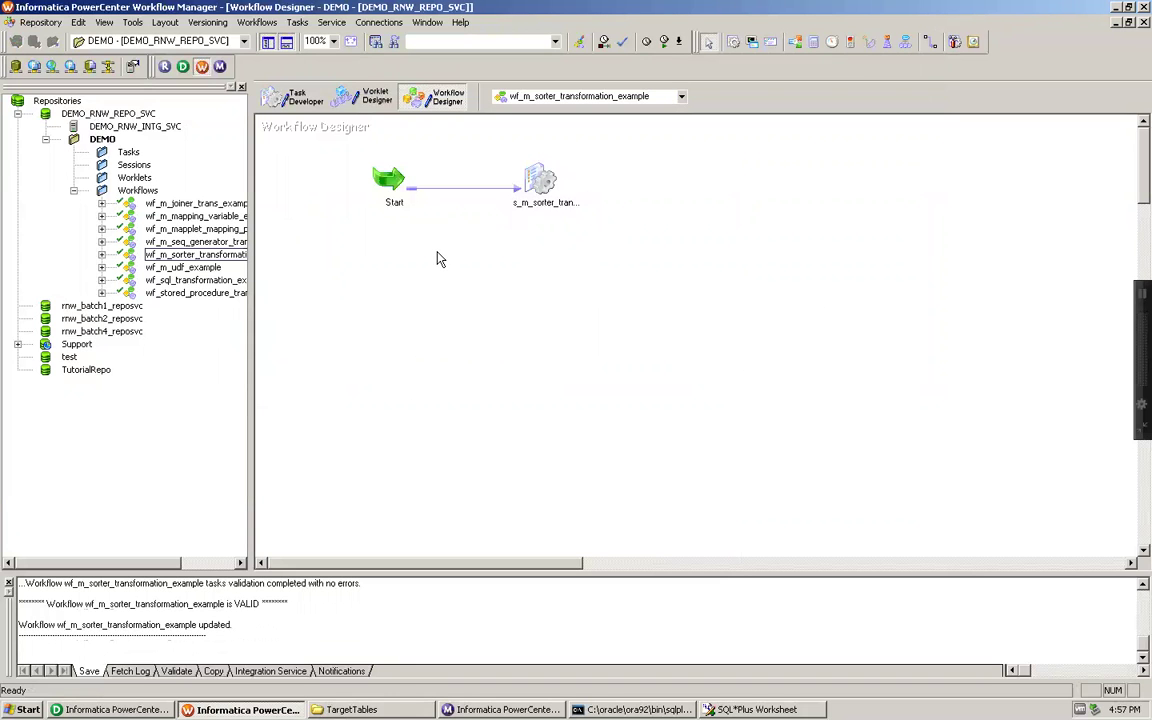
{"action": "right_click", "coordinate": [437, 258]}
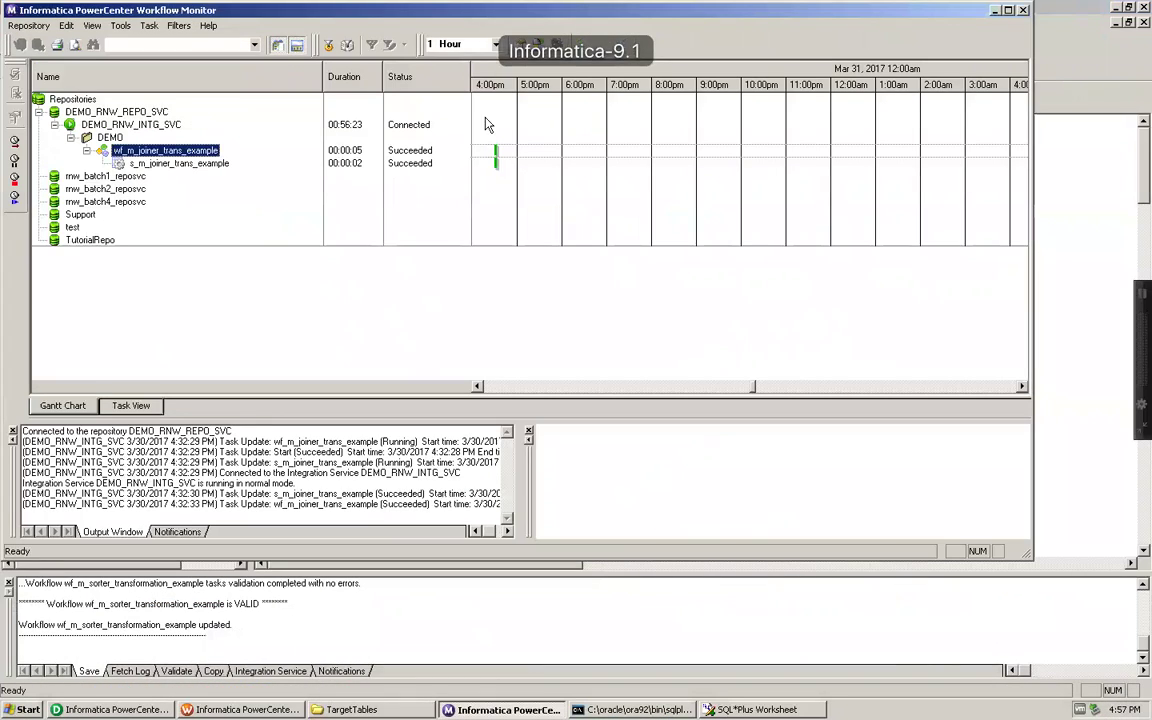
{"action": "left_click", "coordinate": [1023, 10]}
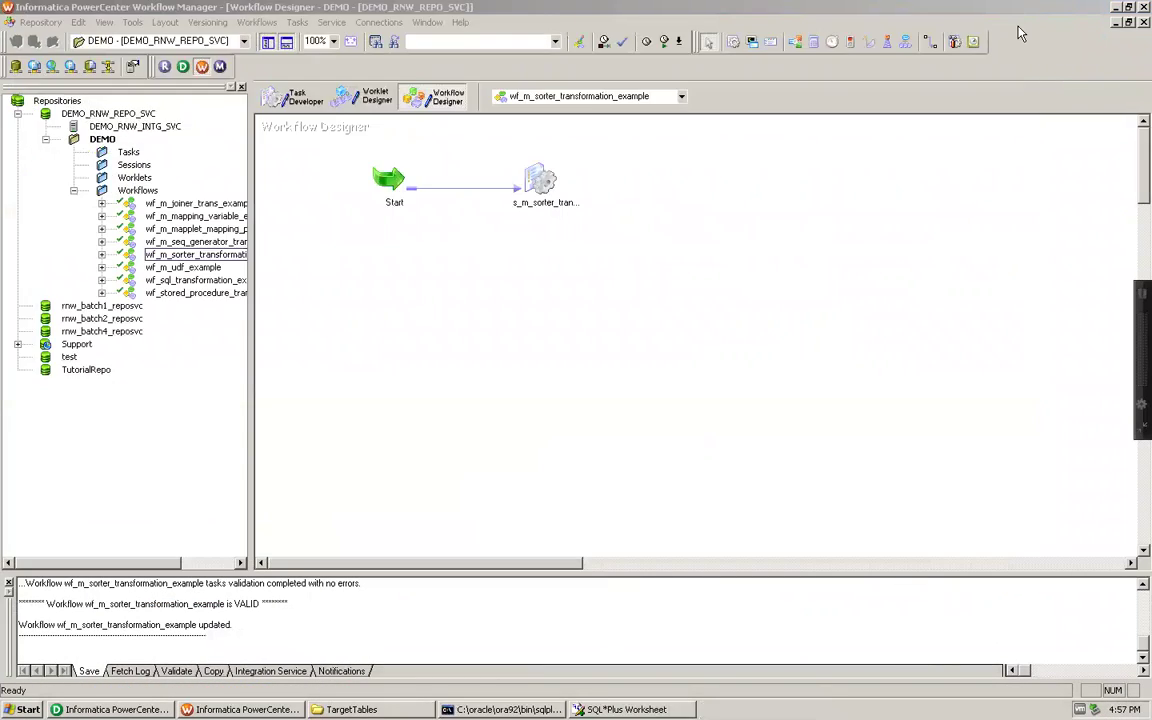
{"action": "right_click", "coordinate": [469, 310]}
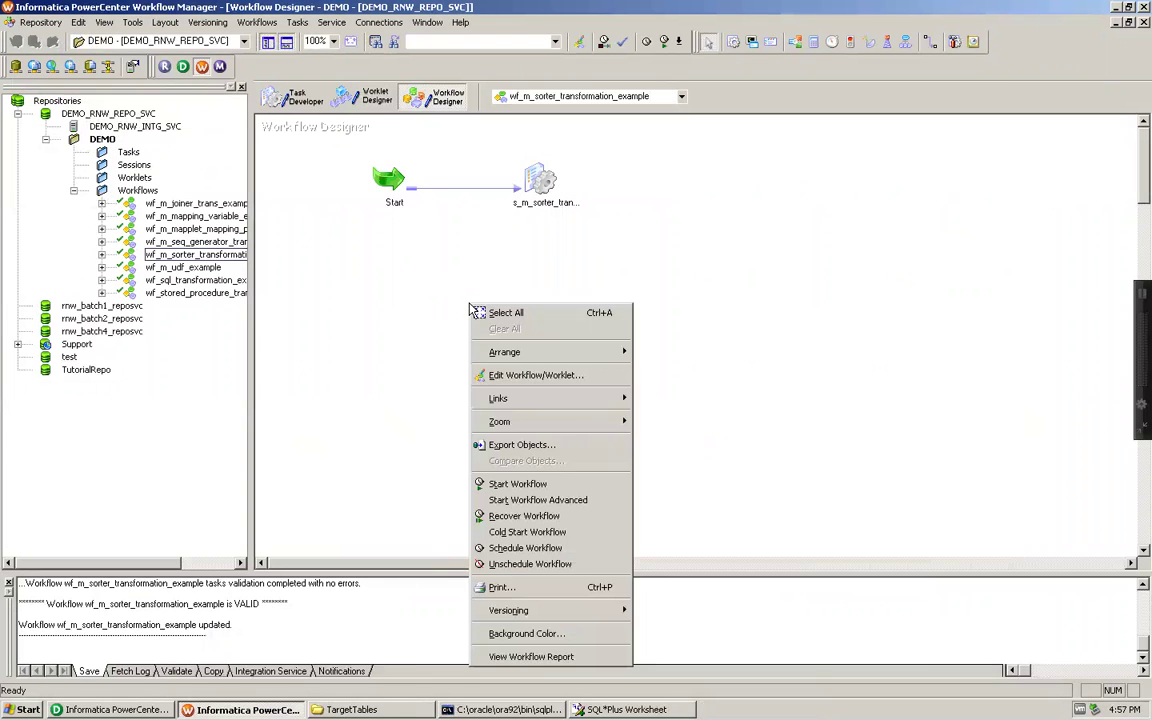
{"action": "left_click", "coordinate": [499, 480]}
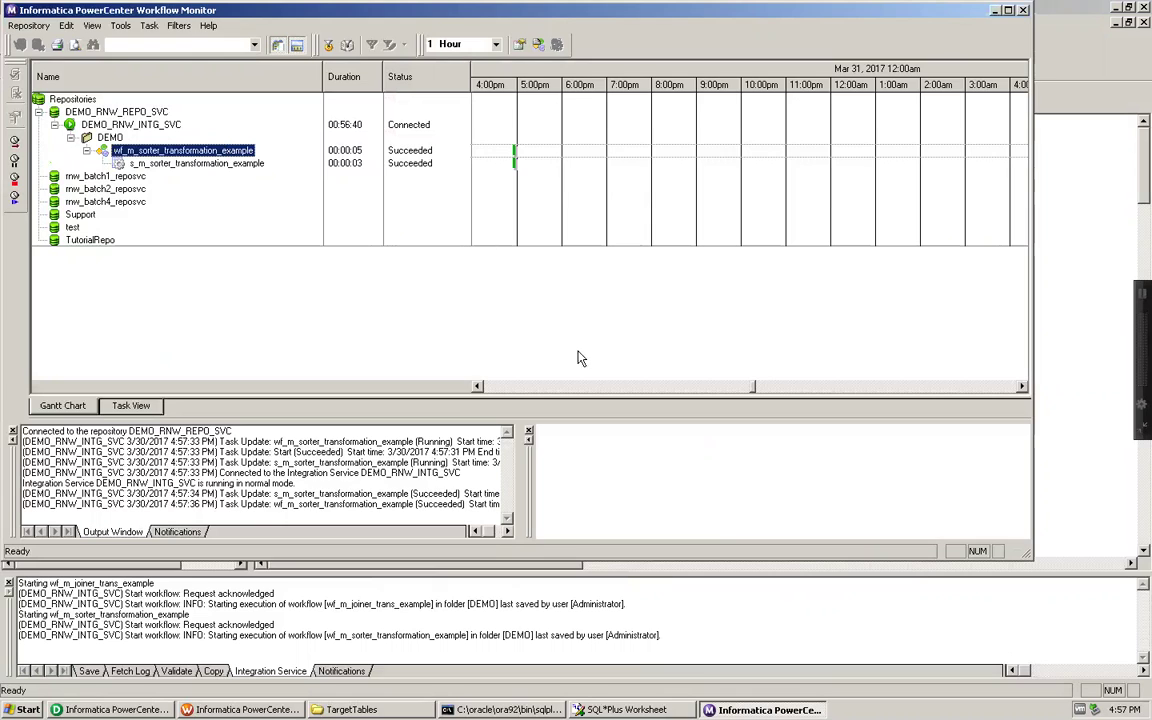
- Open ff_employees_sorter_example.txt in a maximized Notepad window, then bring up SQL*Plus Worksheet
{"action": "key", "text": "alt+Tab"}
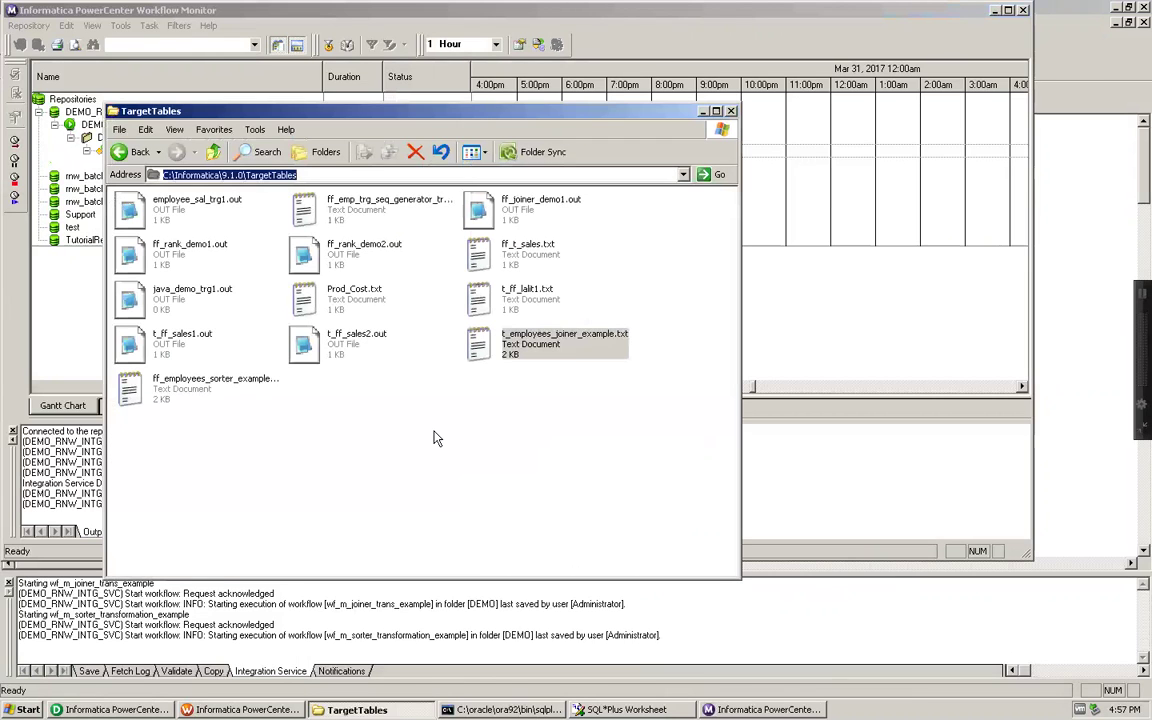
{"action": "left_click", "coordinate": [197, 385]}
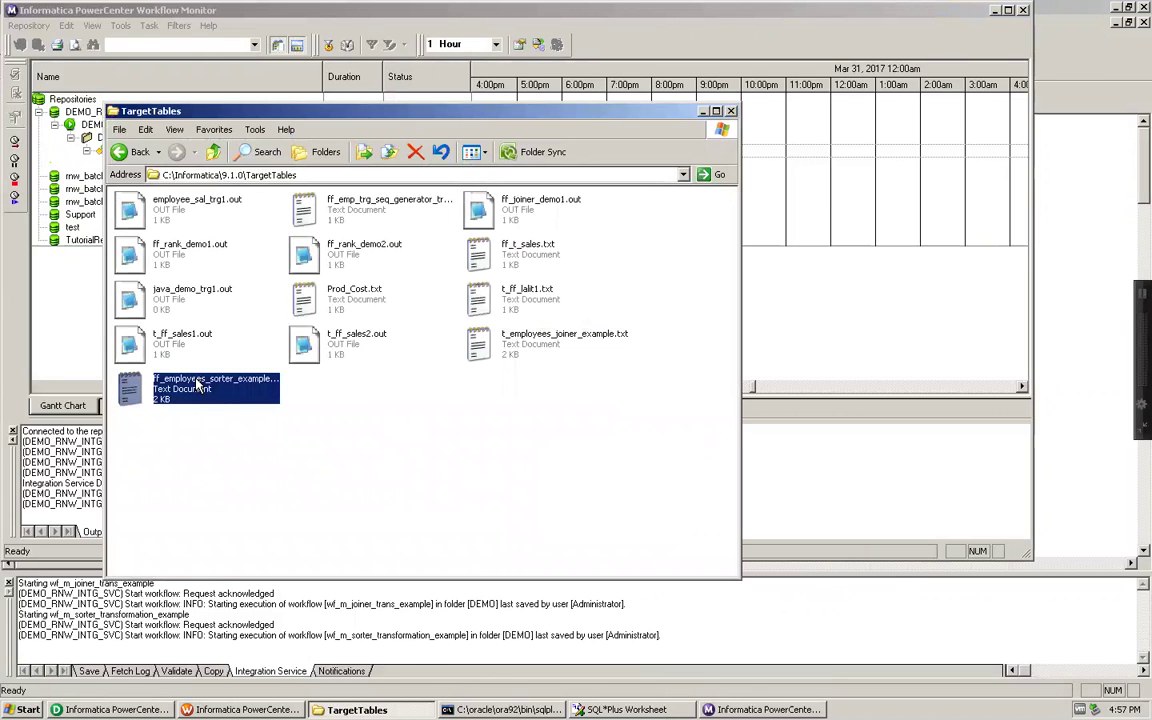
{"action": "double_click", "coordinate": [197, 385]}
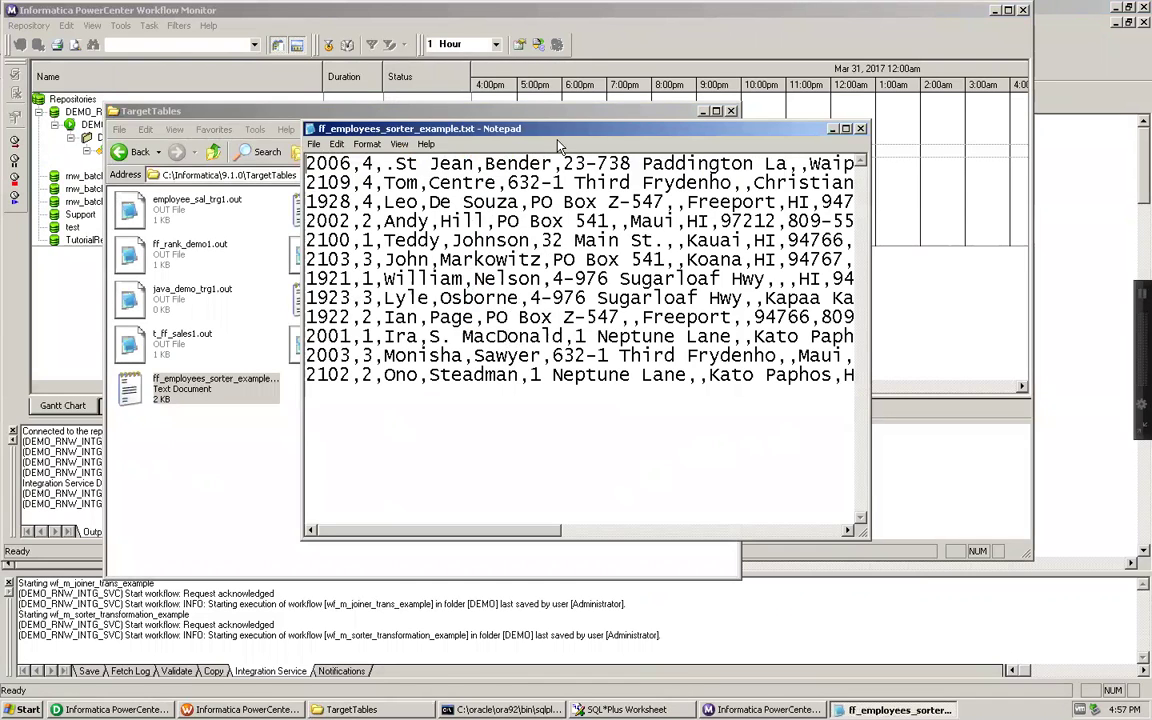
{"action": "left_click", "coordinate": [846, 128]}
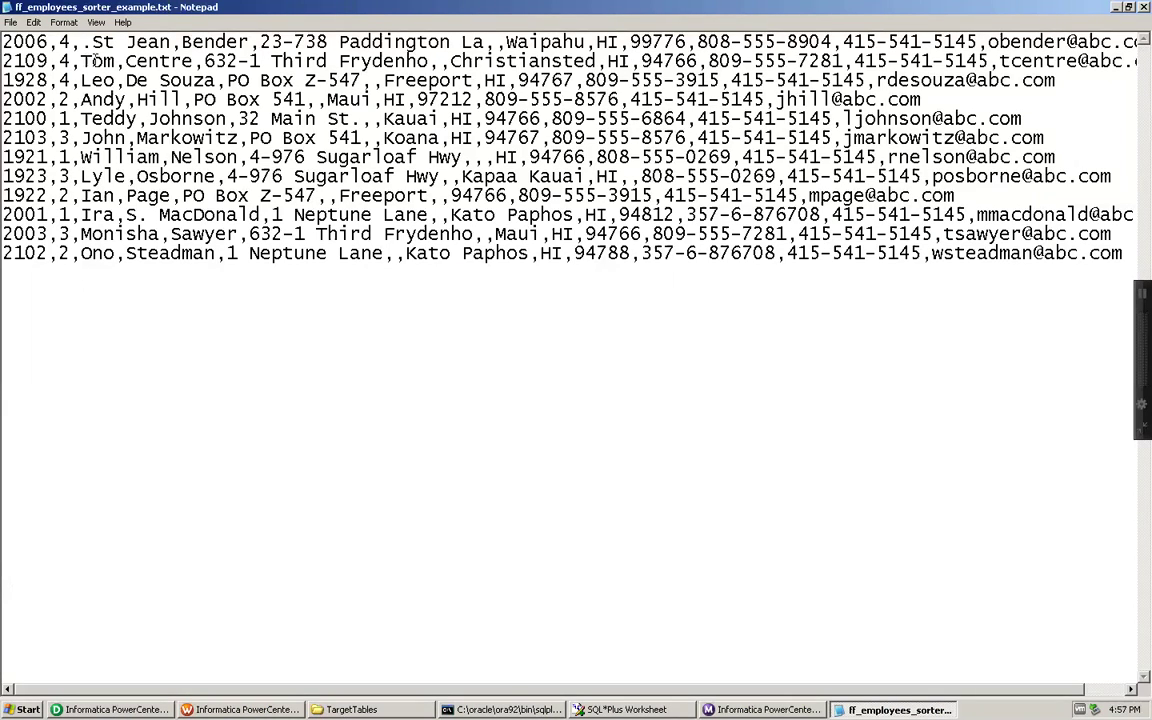
{"action": "mouse_move", "coordinate": [601, 697]}
{"action": "left_click", "coordinate": [622, 709]}
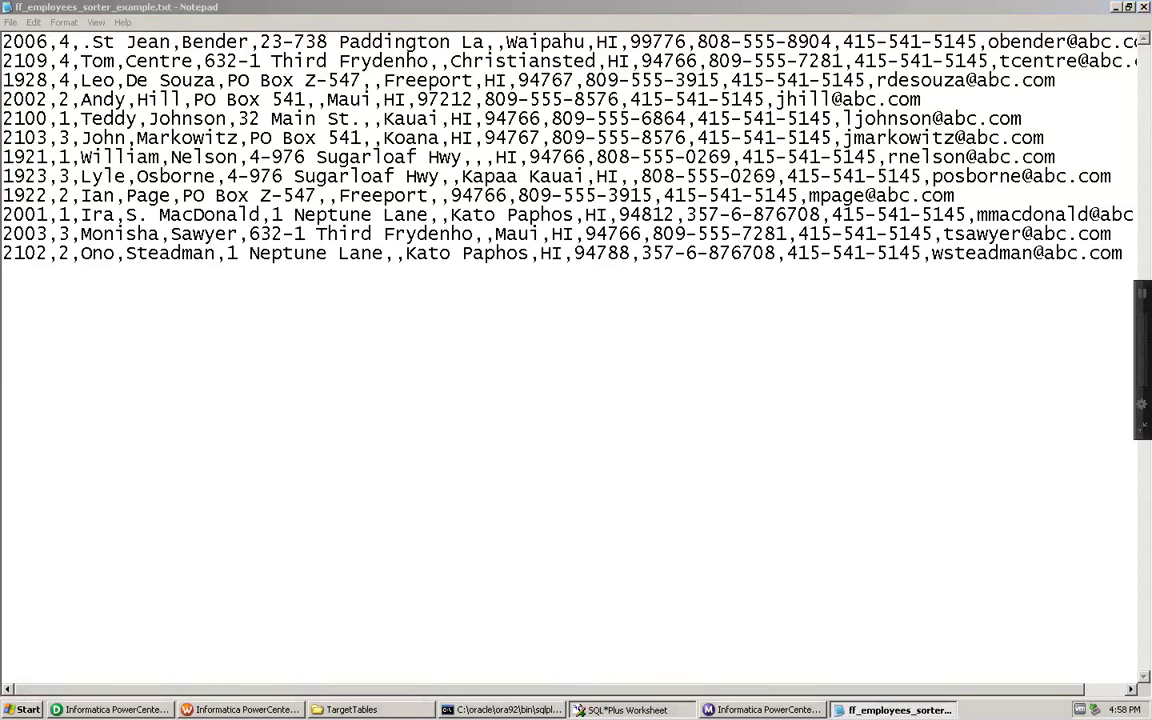
- Place the SQL*Plus Worksheet employees results beside the output file, then return to the sorter mapping
{"action": "left_click_drag", "start_coordinate": [556, 72], "coordinate": [452, 216]}
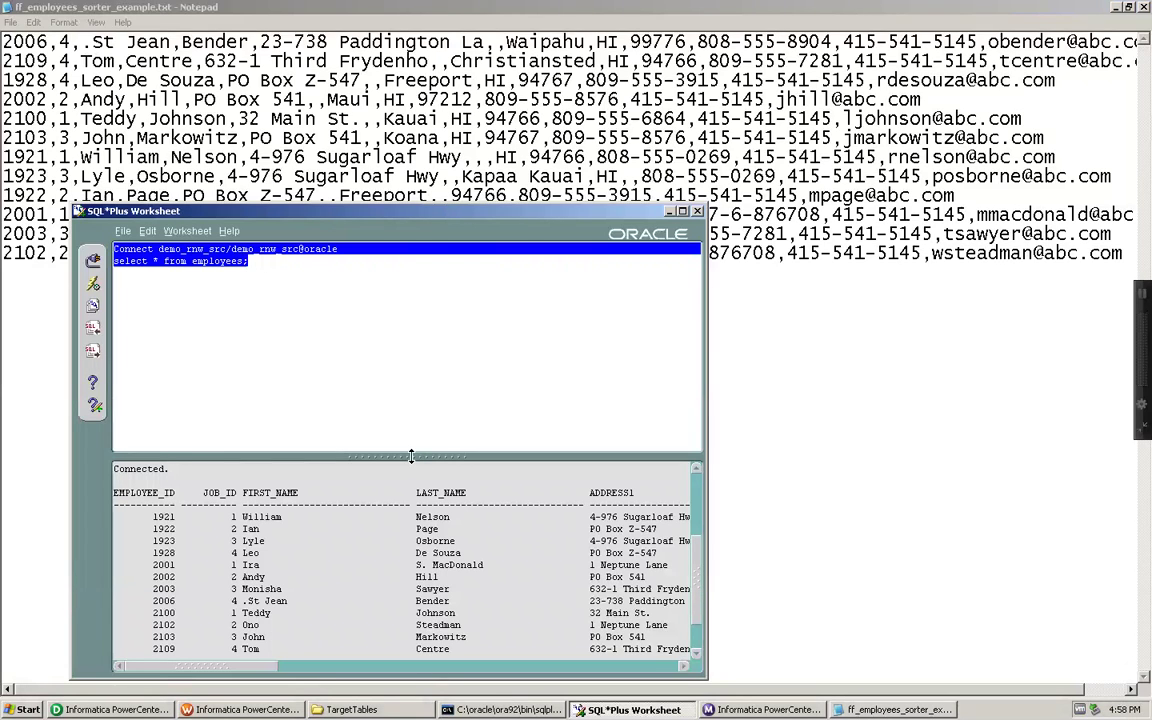
{"action": "left_click_drag", "start_coordinate": [412, 457], "coordinate": [415, 362]}
{"action": "left_click_drag", "start_coordinate": [393, 217], "coordinate": [393, 288]}
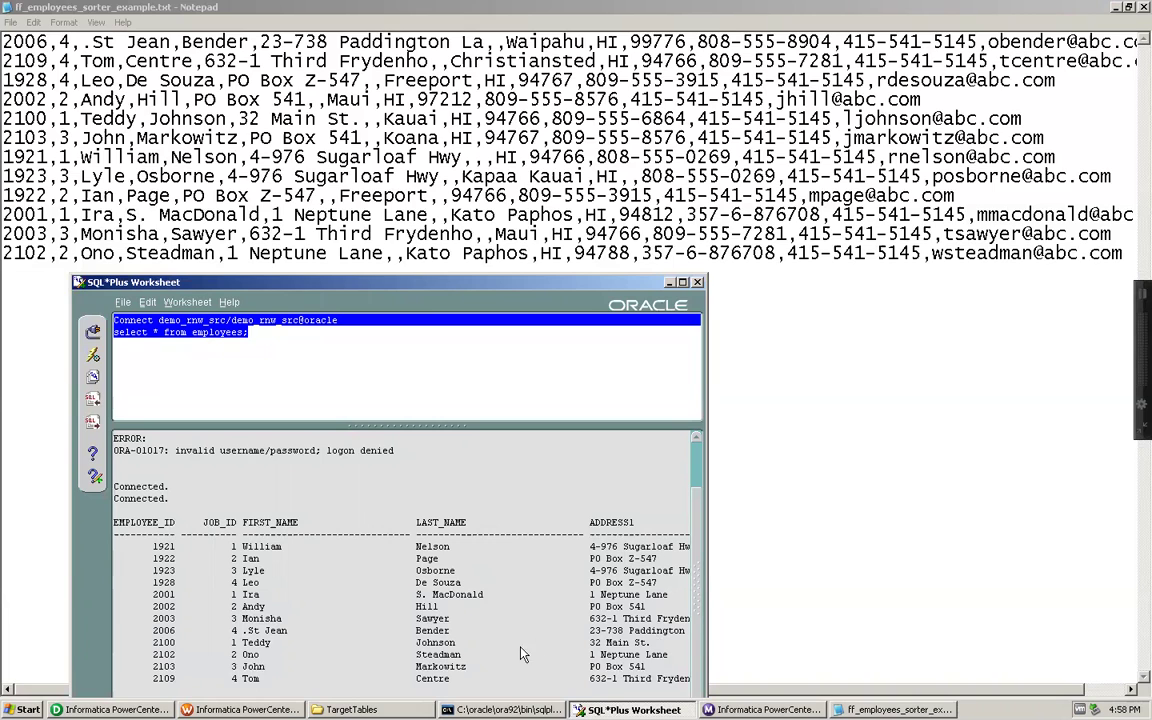
{"action": "left_click", "coordinate": [115, 709]}
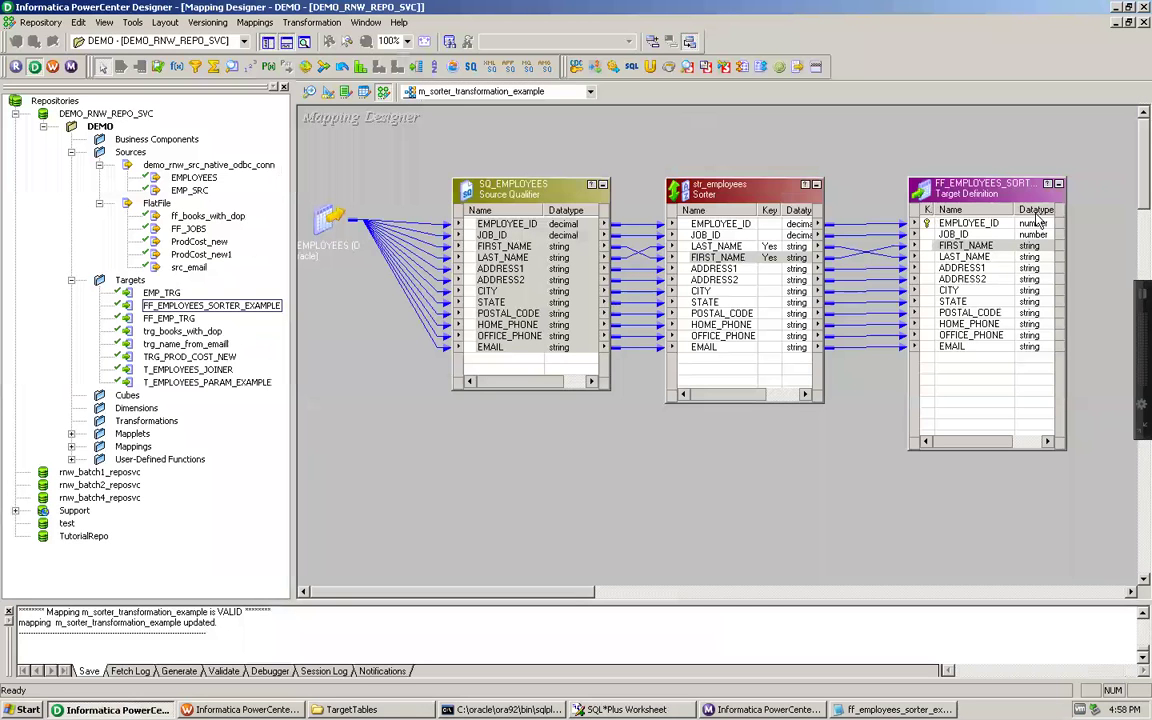
- Inspect the target's FIRST_NAME and LAST_NAME ports, then bring back the query results and Notepad file
{"action": "left_click", "coordinate": [945, 245]}
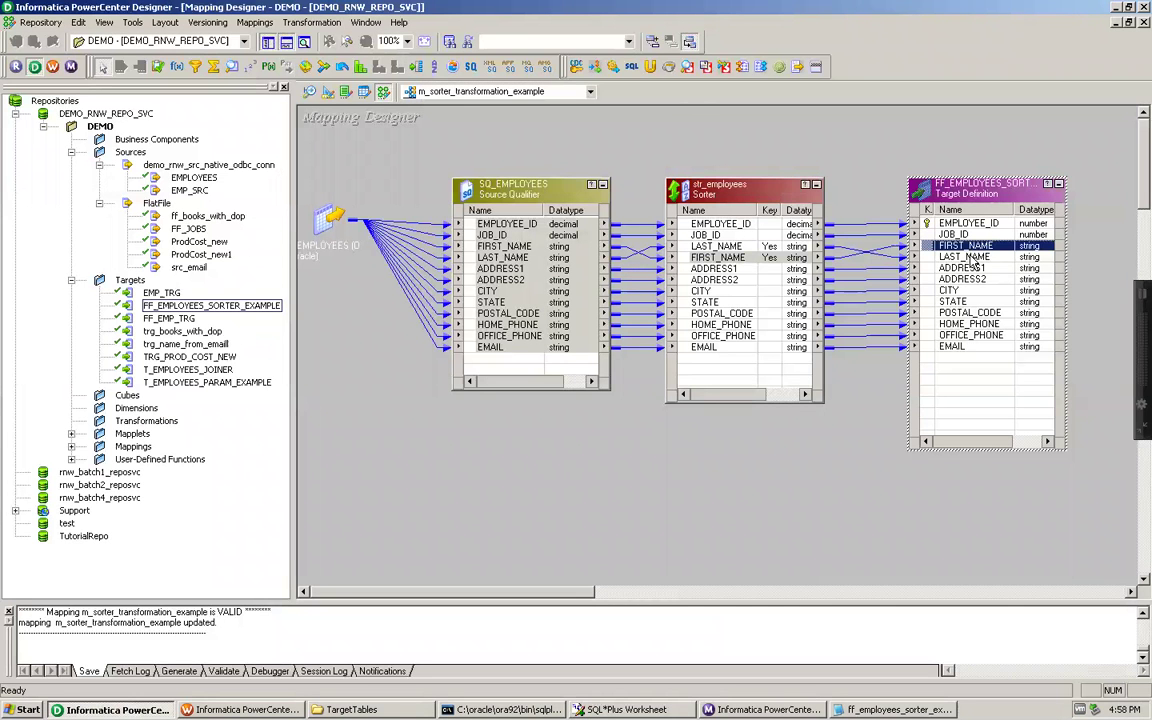
{"action": "left_click", "coordinate": [972, 258]}
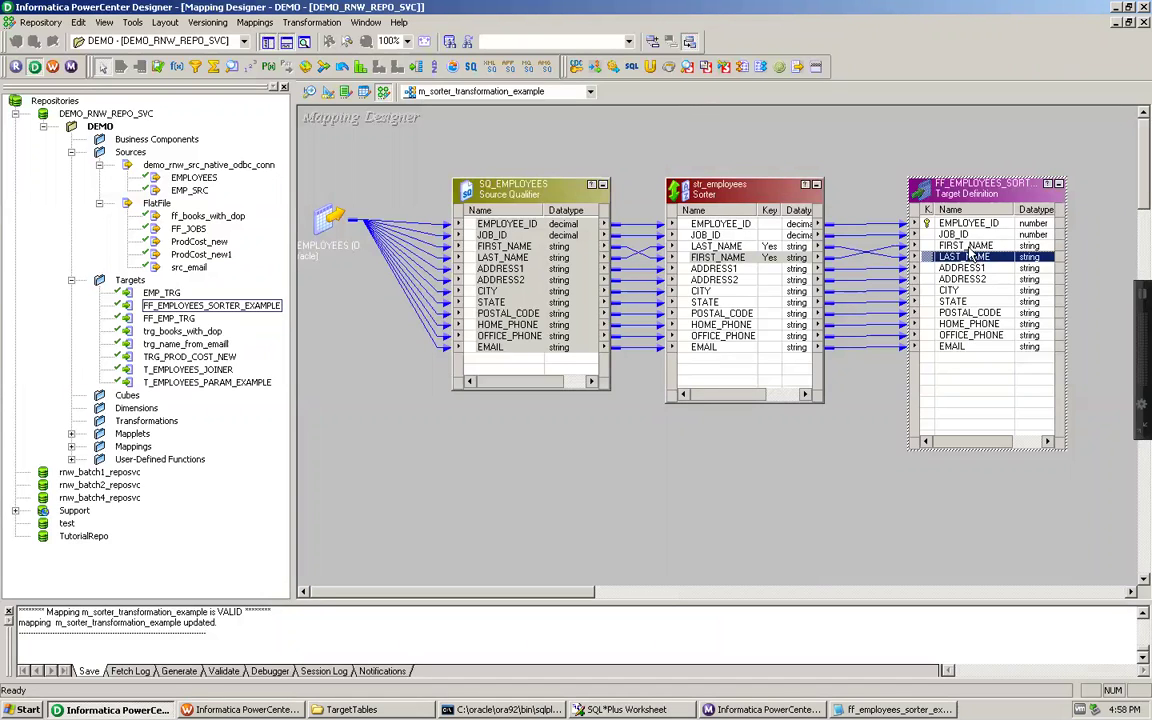
{"action": "left_click", "coordinate": [970, 246]}
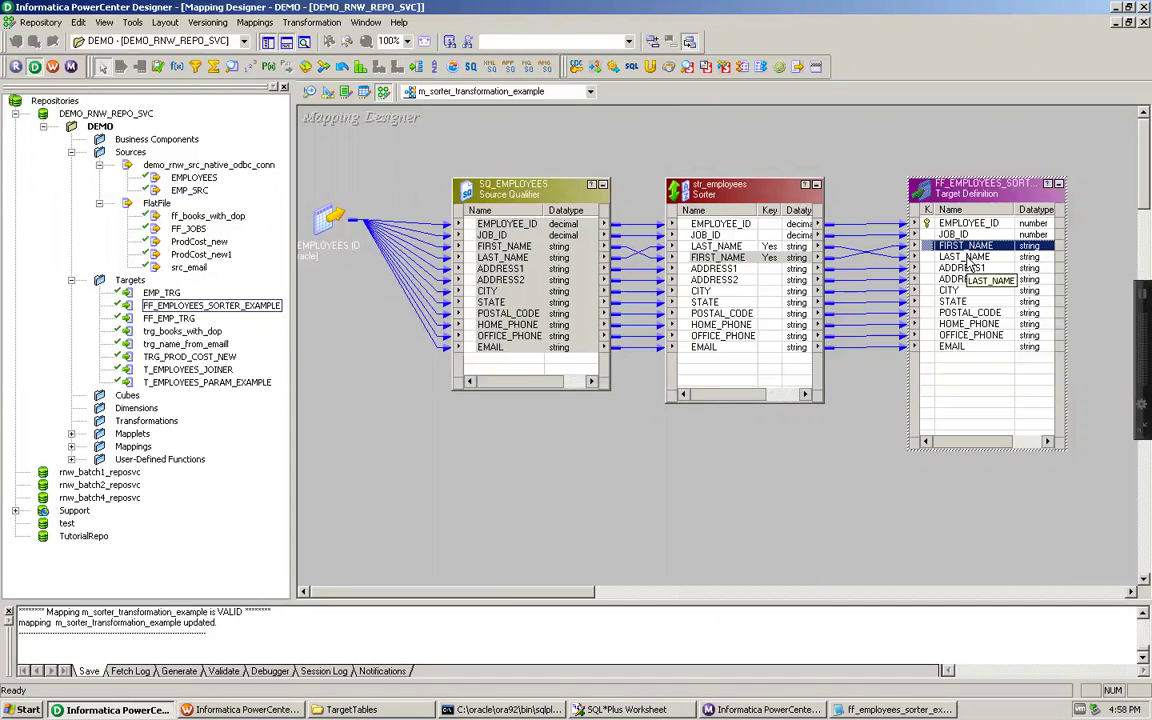
{"action": "left_click", "coordinate": [968, 257]}
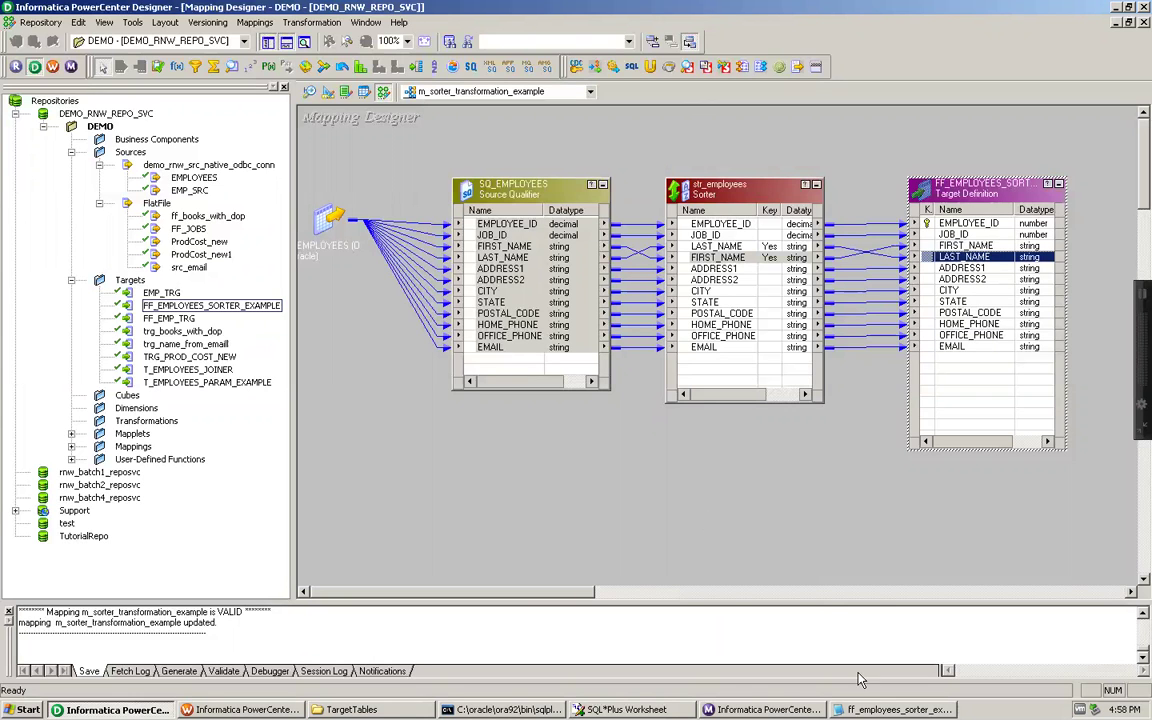
{"action": "left_click", "coordinate": [640, 709]}
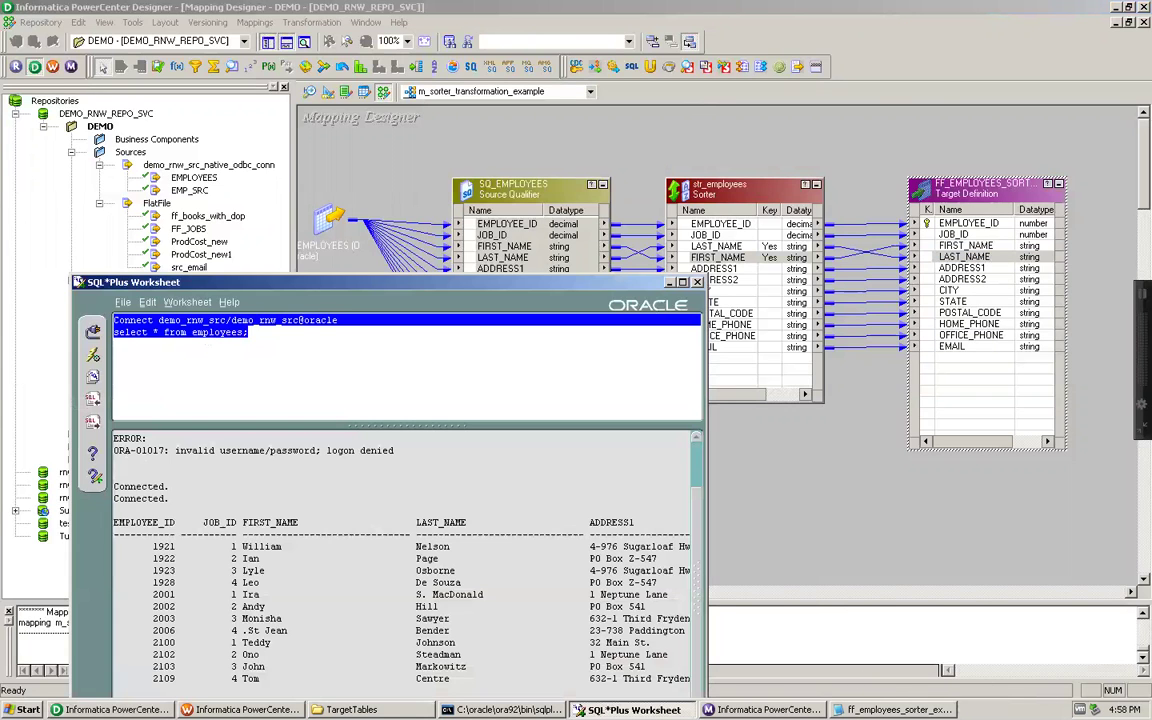
{"action": "left_click", "coordinate": [912, 709]}
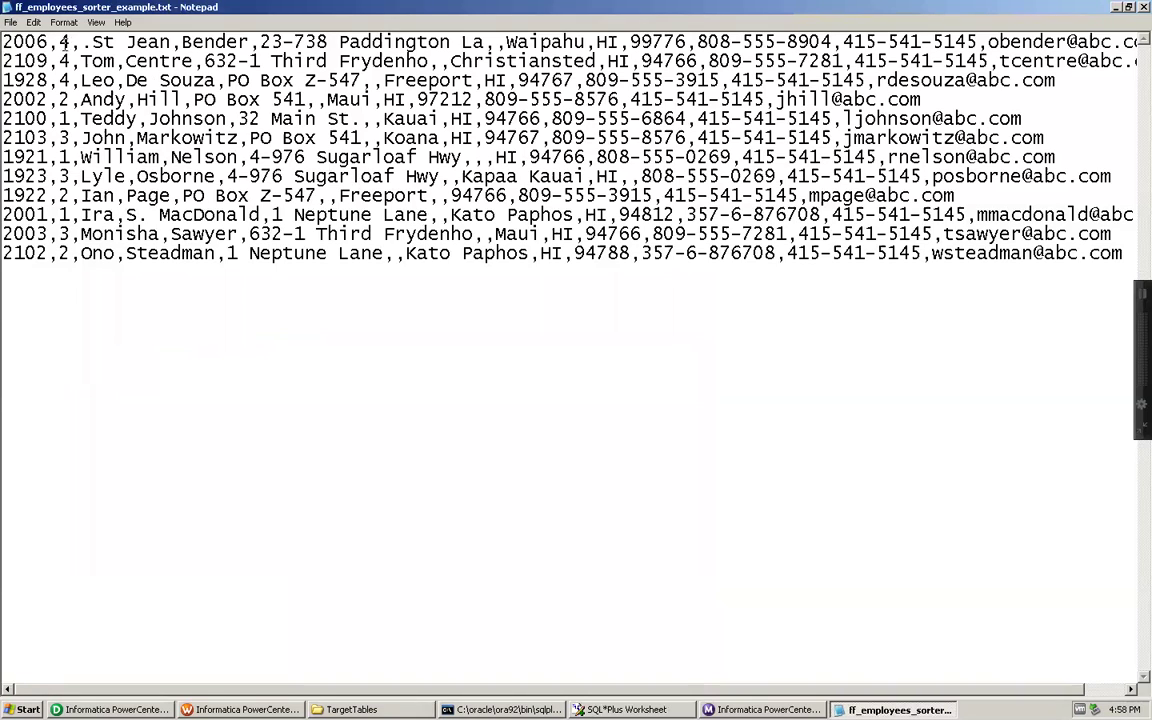
- Highlight the names on output lines one and two to confirm last-name order, then return to the Designer
{"action": "left_click_drag", "start_coordinate": [80, 42], "coordinate": [243, 42]}
{"action": "double_click", "coordinate": [198, 42]}
{"action": "left_click", "coordinate": [181, 42]}
{"action": "left_click_drag", "start_coordinate": [126, 61], "coordinate": [216, 82]}
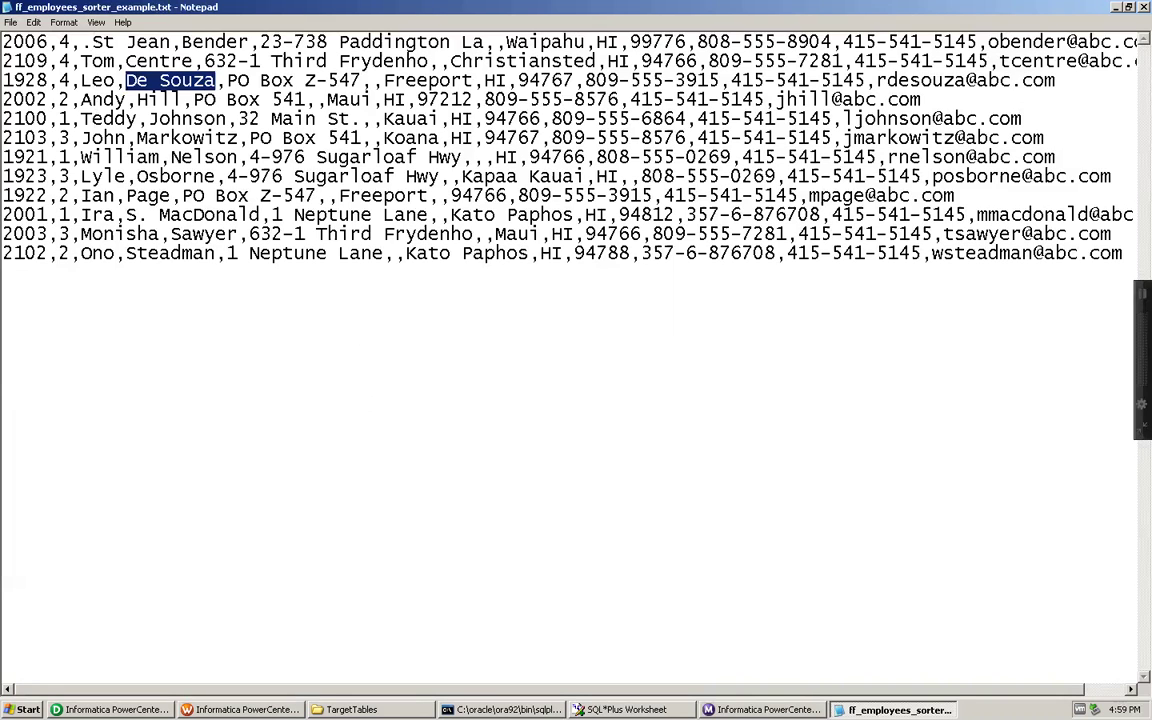
{"action": "left_click", "coordinate": [112, 709]}
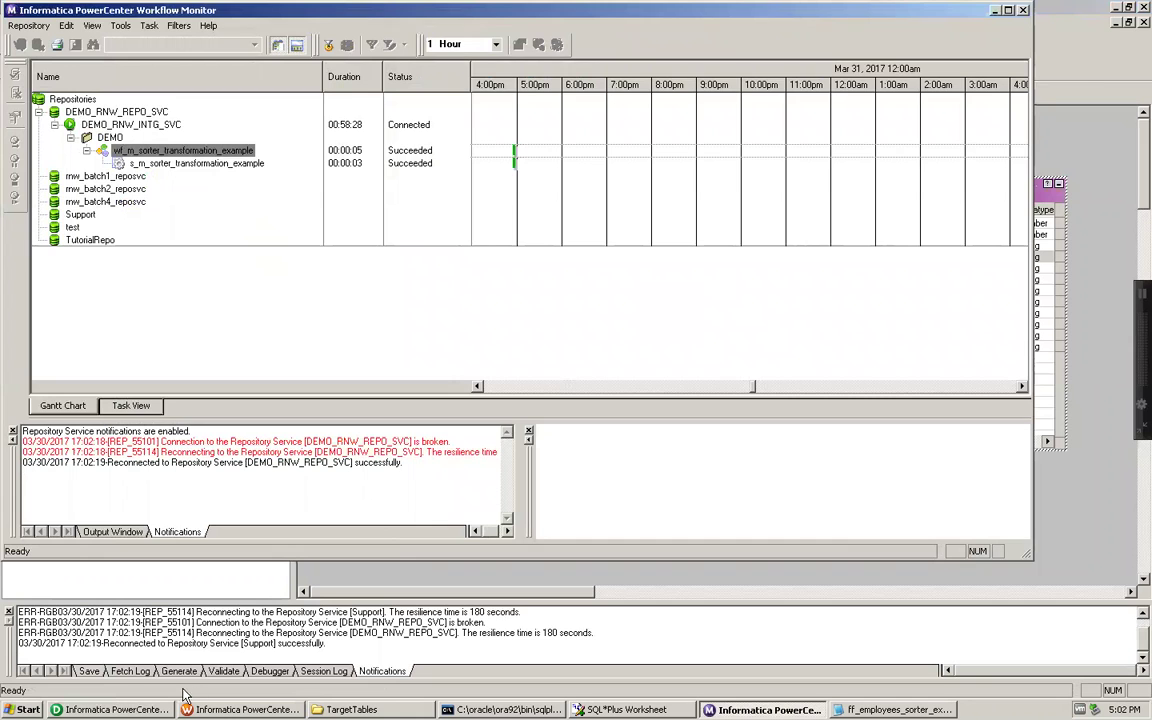
- Dismiss the repository connection error in the Designer and switch VMware Fusion to Single Window view
{"action": "left_click", "coordinate": [110, 709]}
{"action": "key", "text": "Return"}
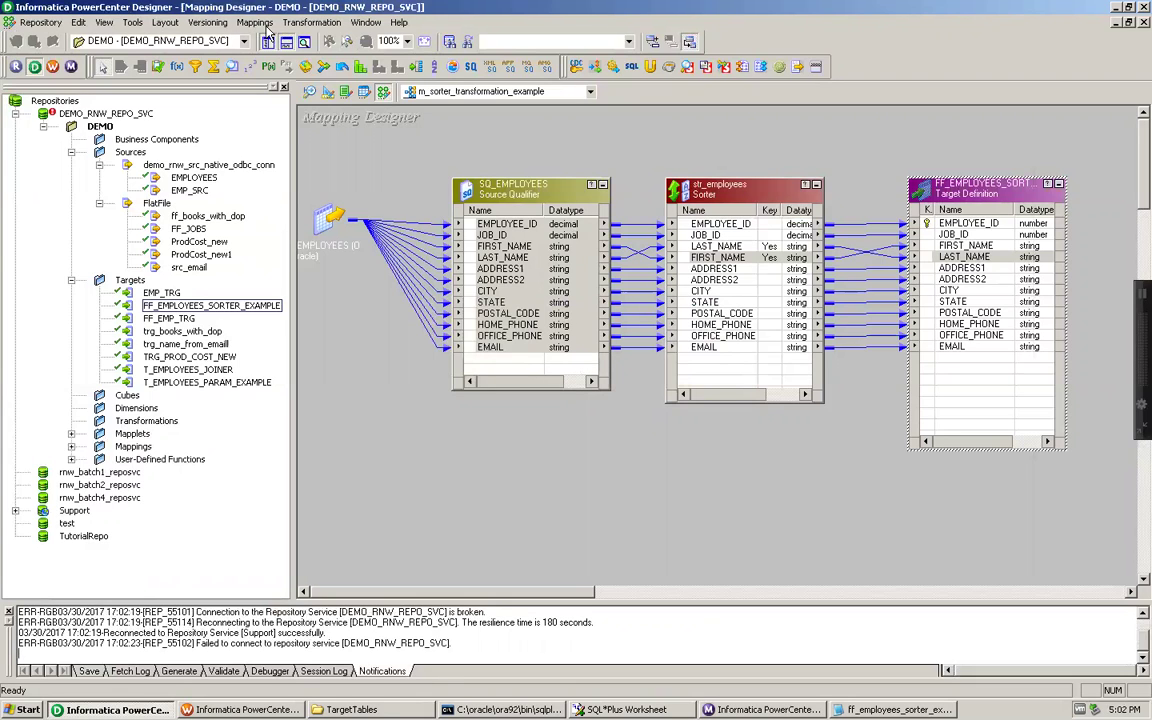
{"action": "left_click", "coordinate": [224, 9]}
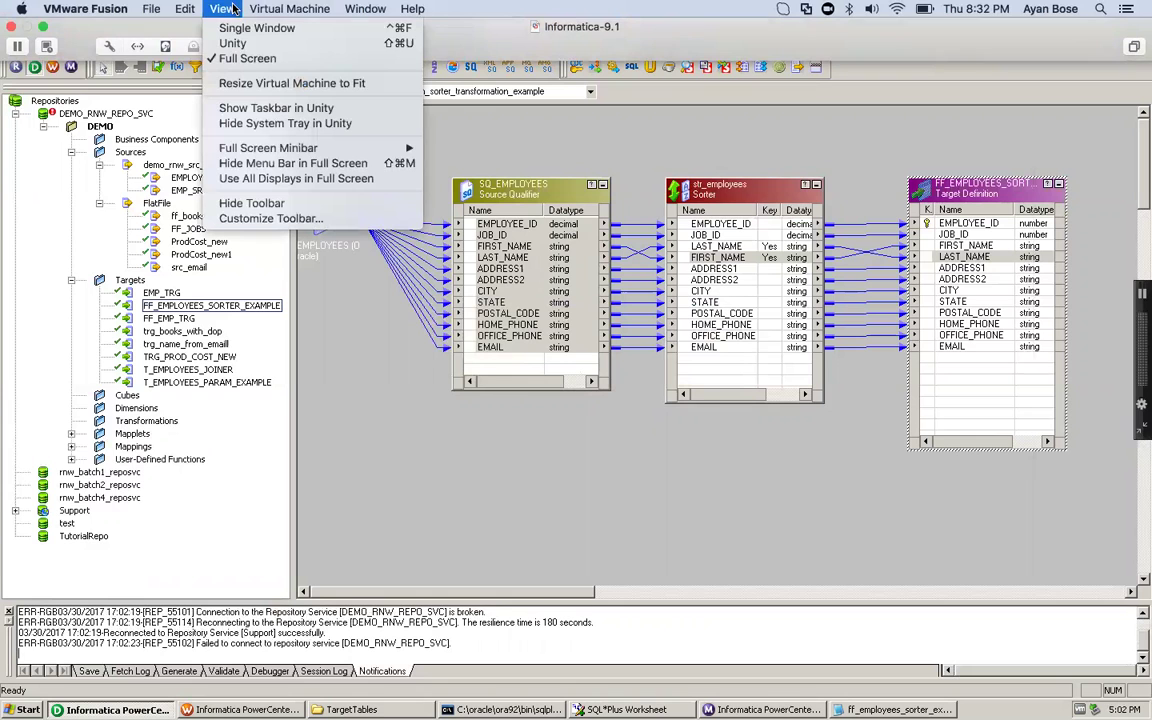
{"action": "left_click", "coordinate": [250, 28]}
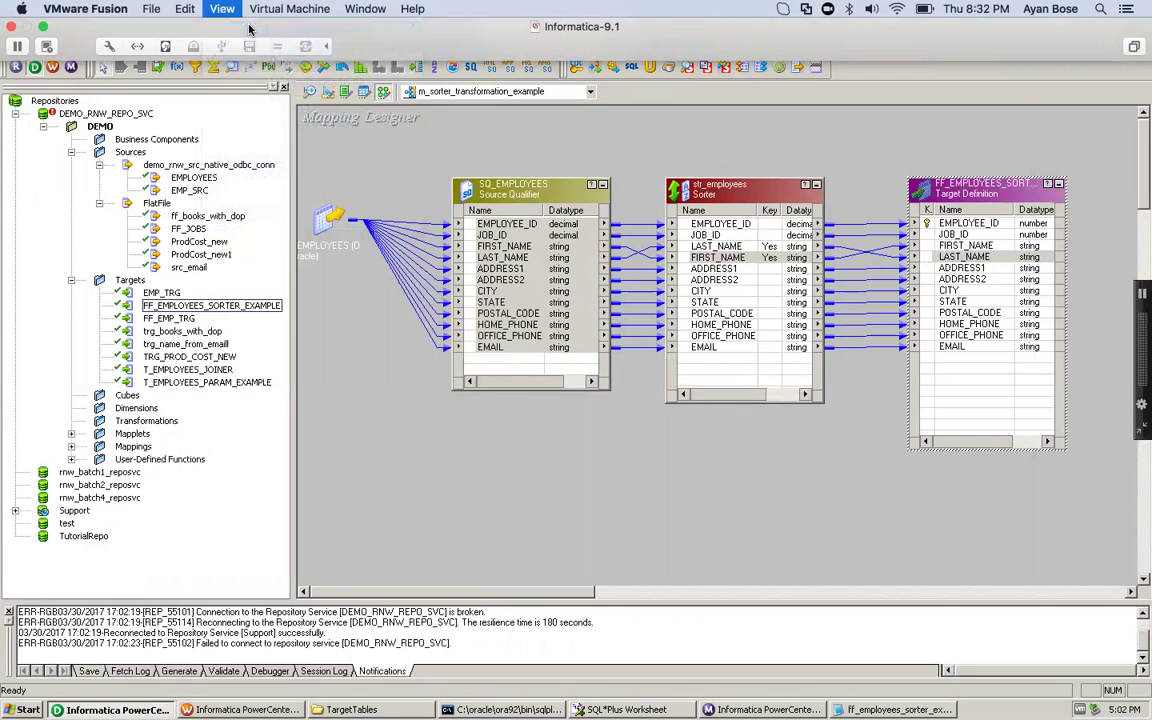